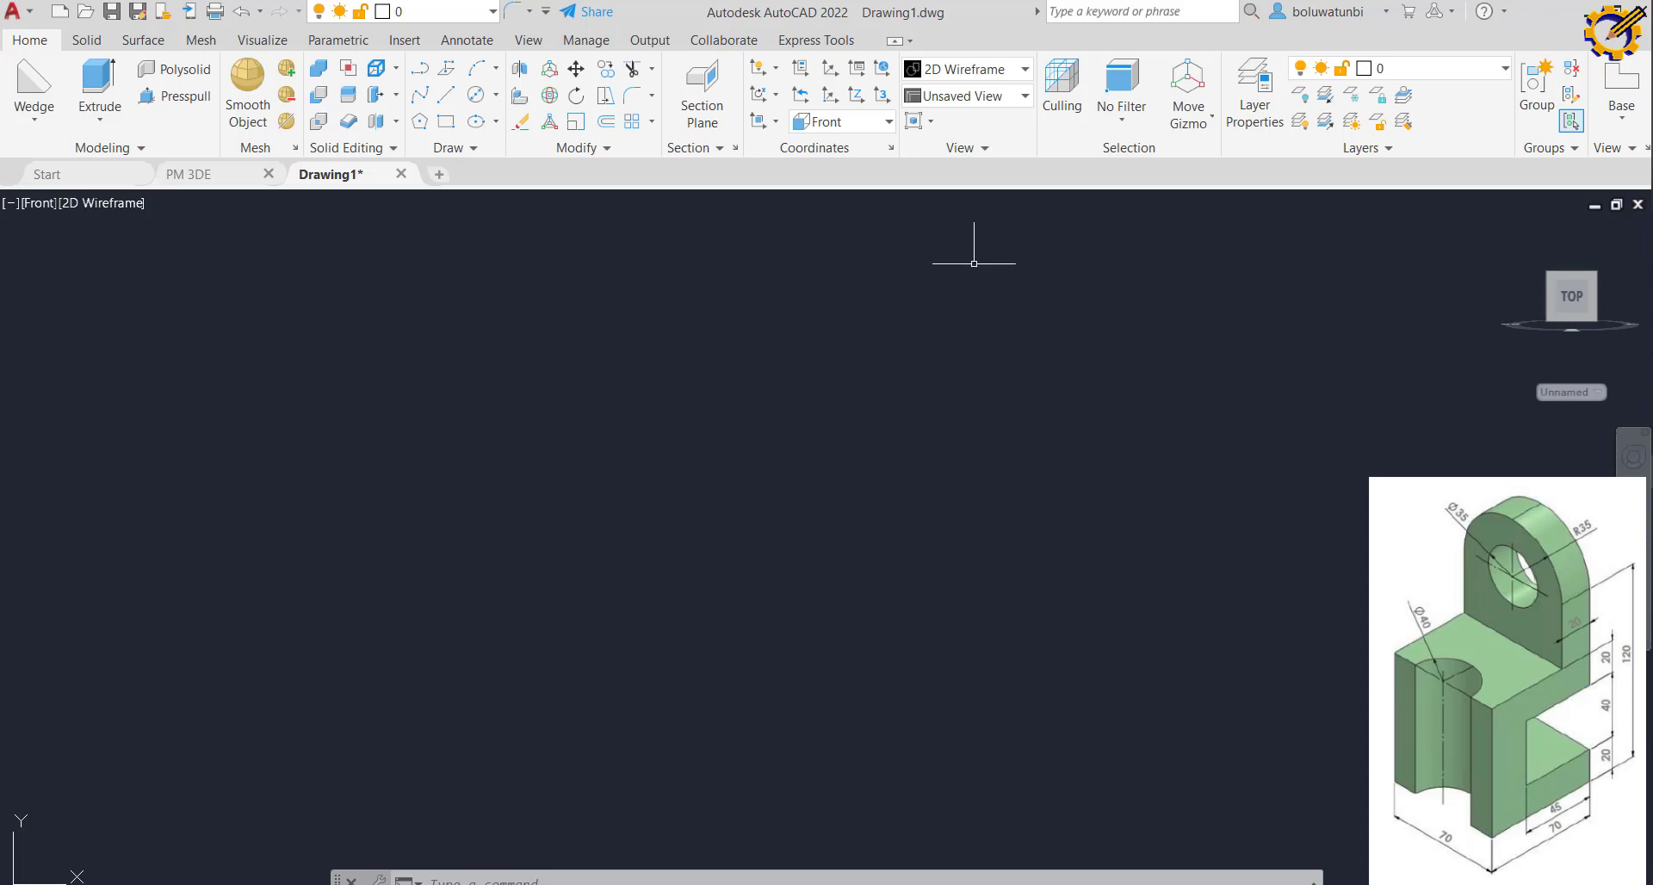
Set the coordinate system to Front and draw a 20-unit horizontal line rightward with Ortho on as the profile's top edge
click(890, 123)
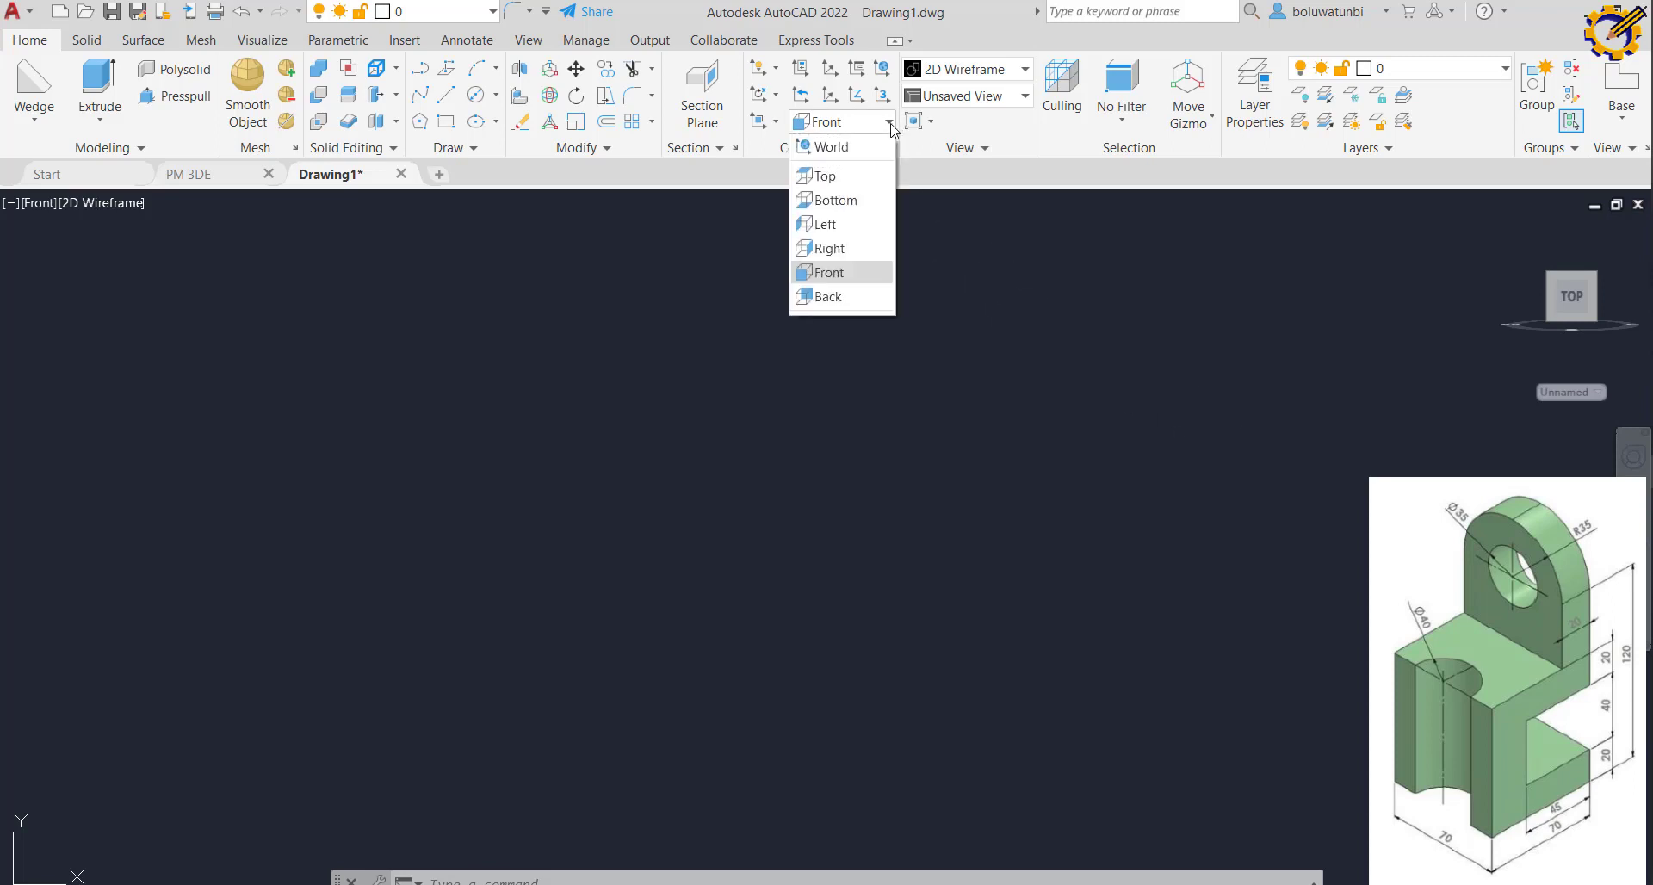
click(831, 272)
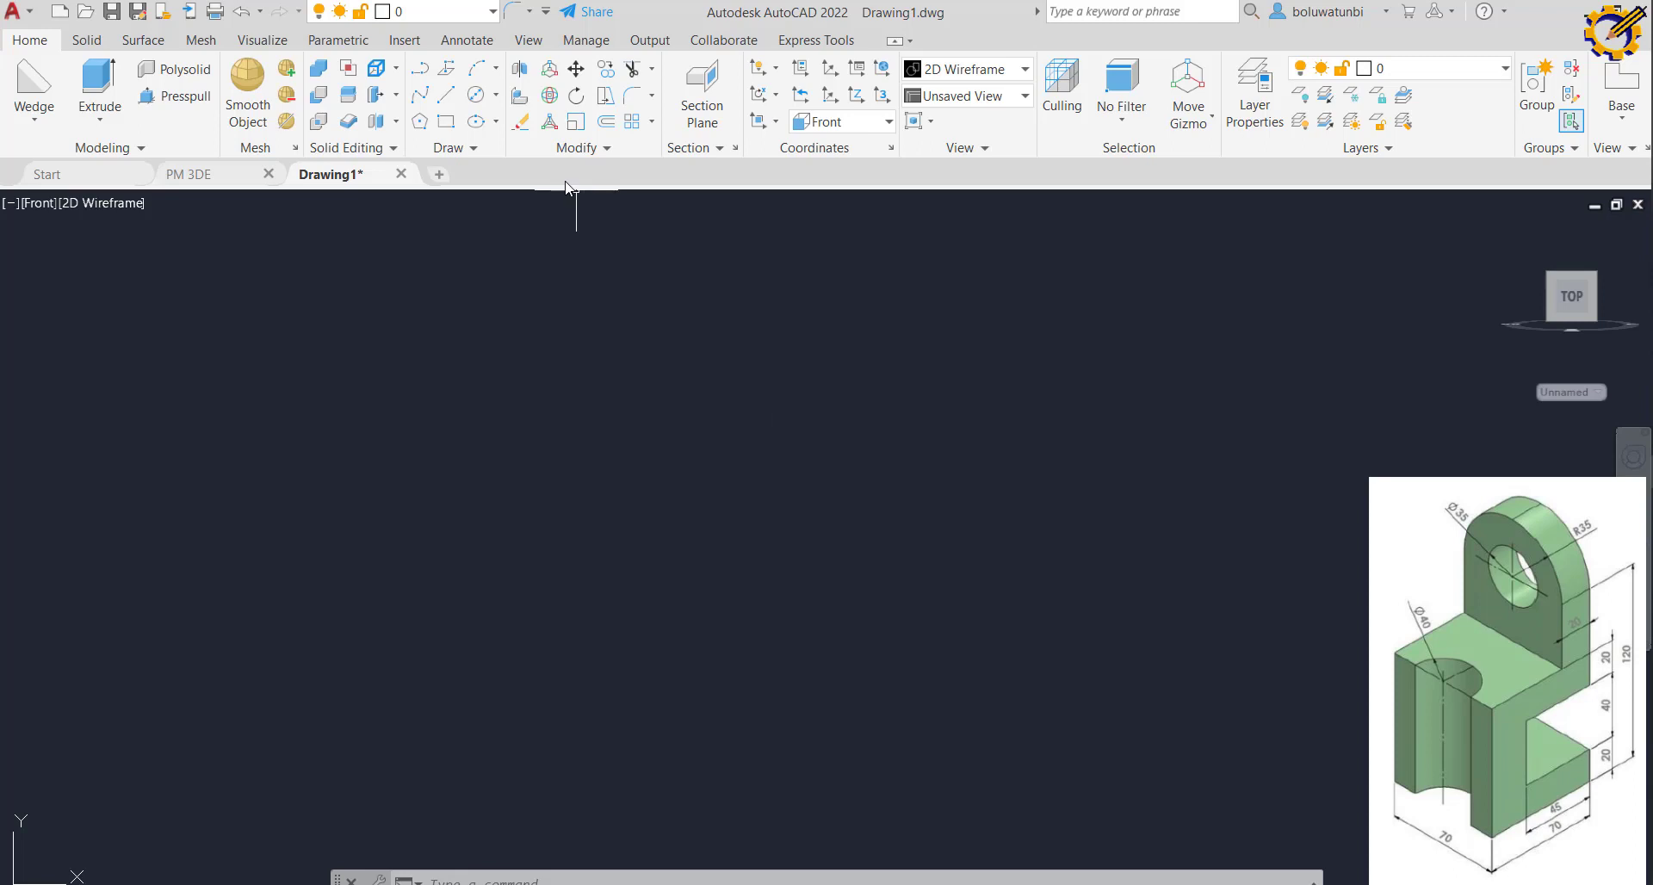
click(456, 100)
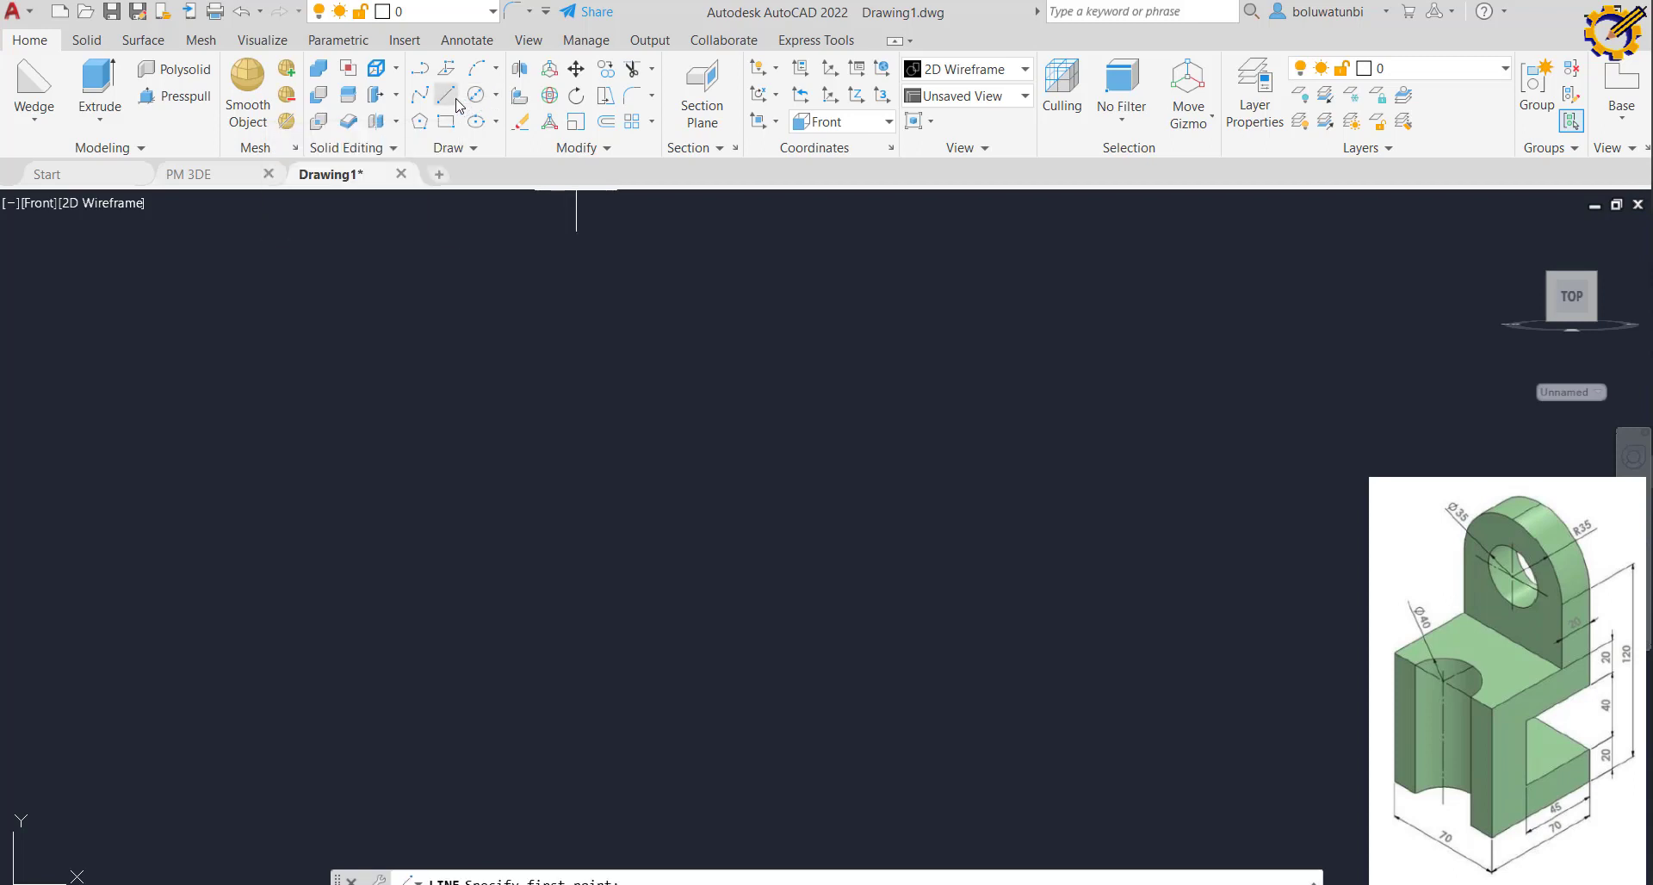
click(568, 295)
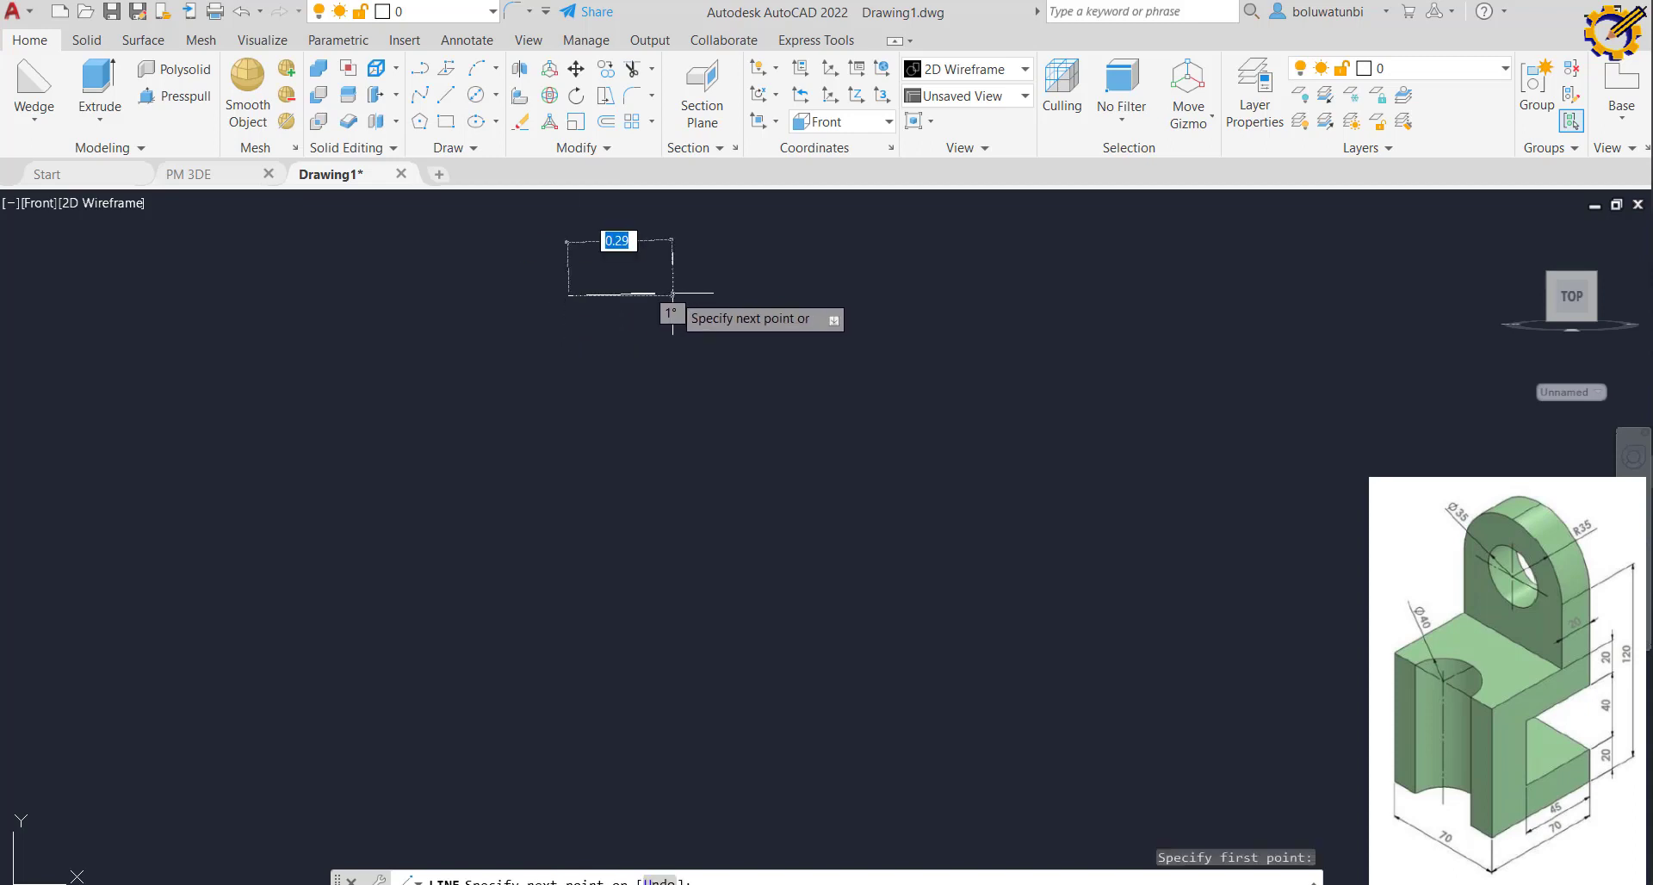
key(F8)
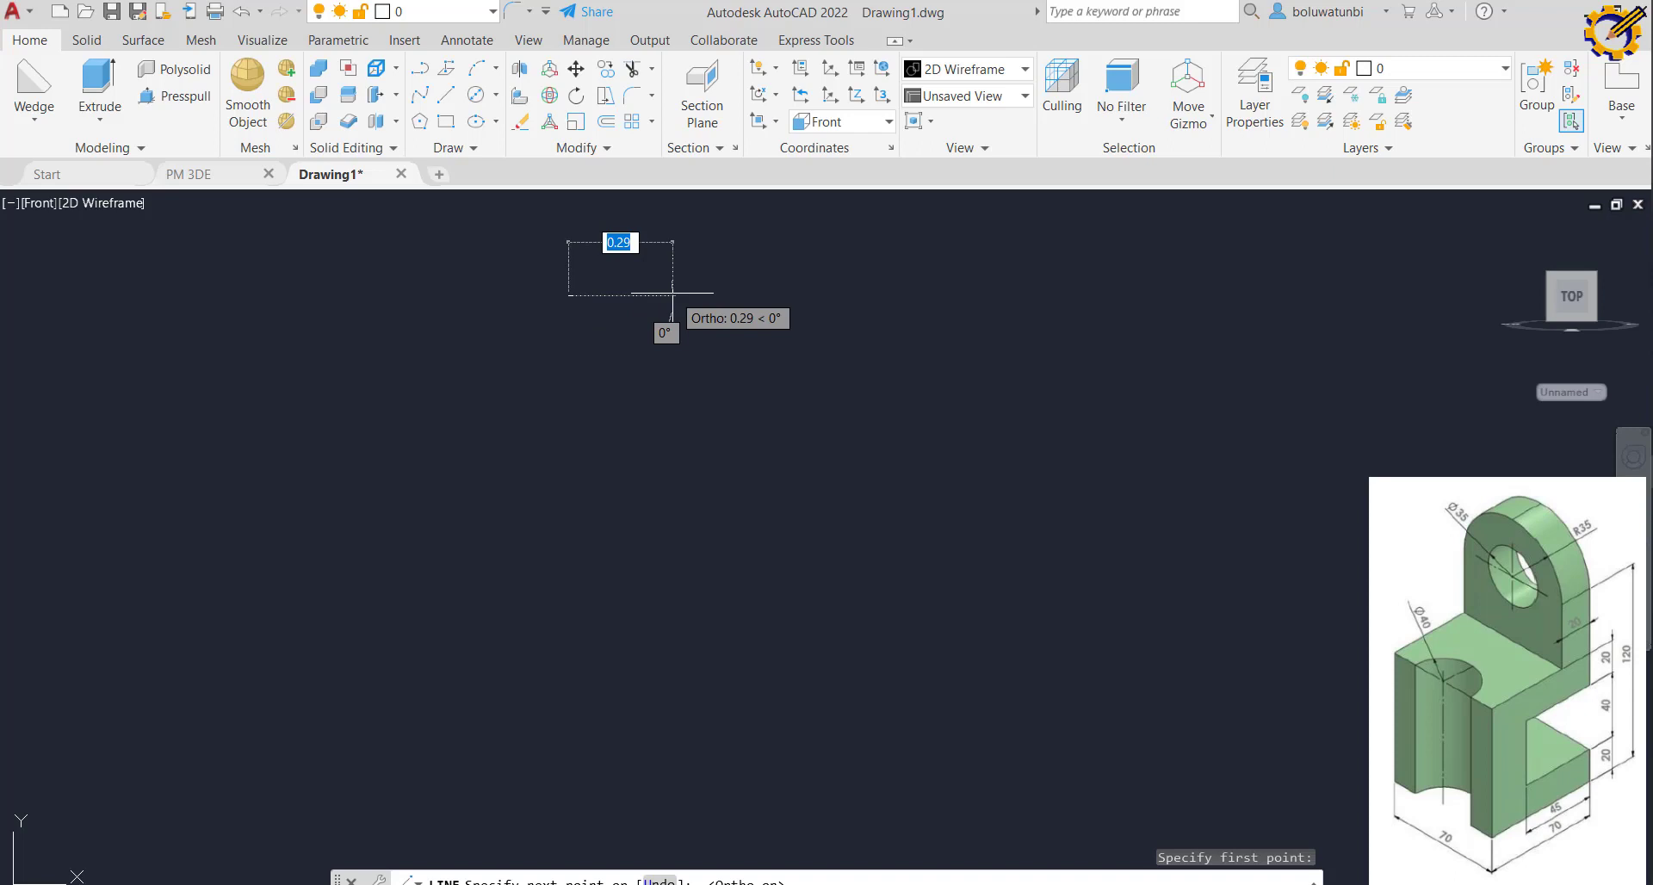
text(20)
key(Return)
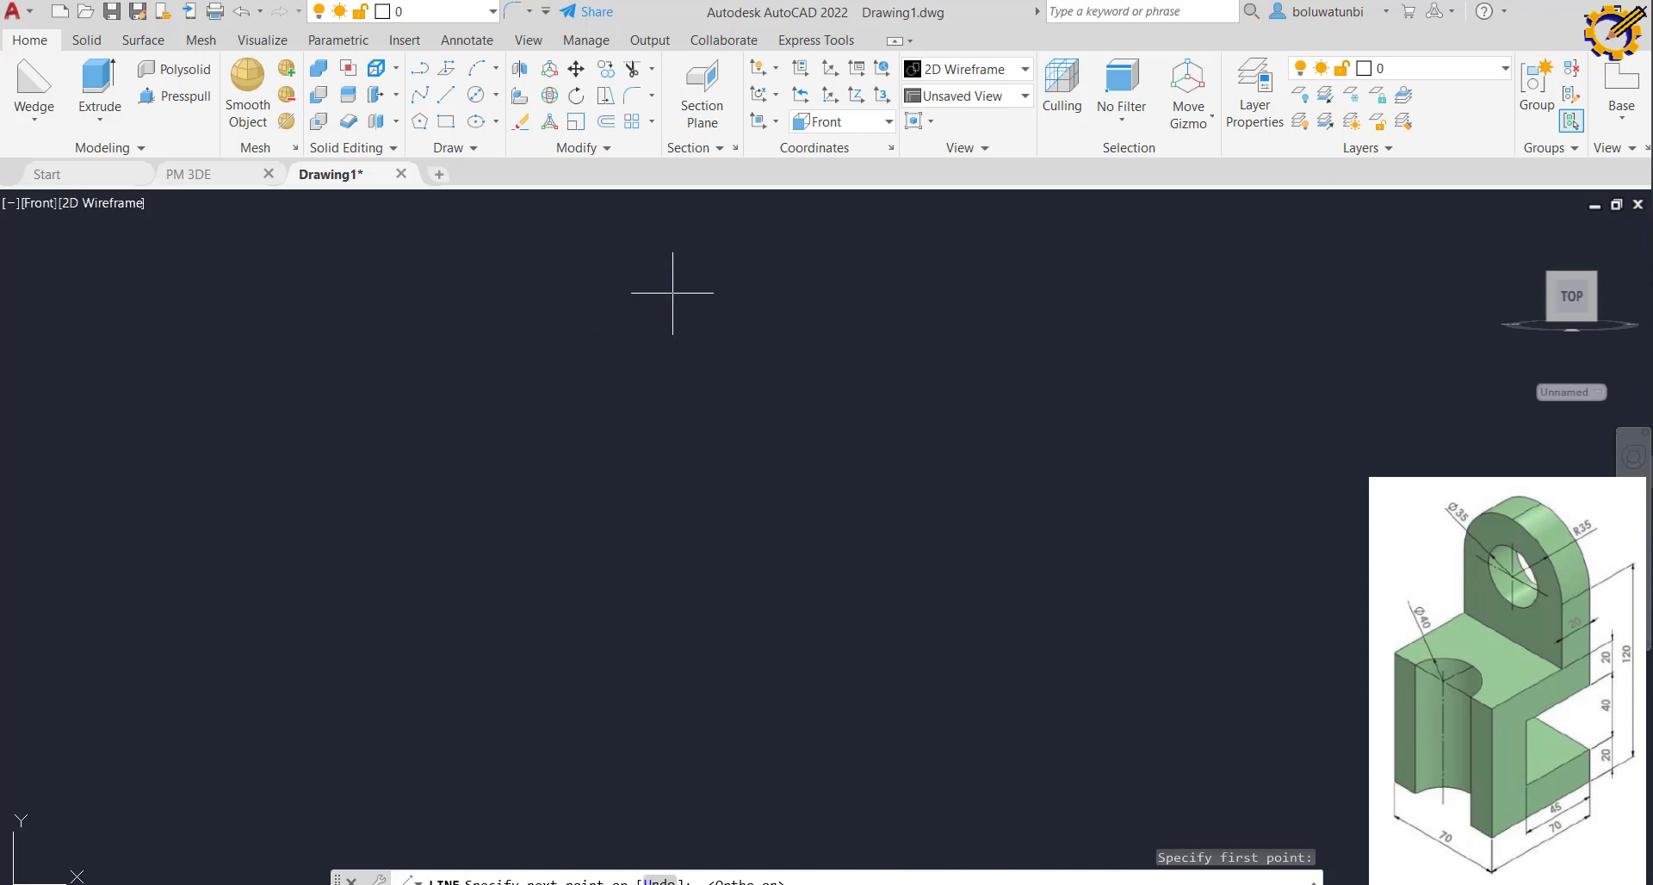
Continue the line from the top edge's right end straight down 155 units as the profile's tall back edge
scroll(827, 321, up, 2)
middle_click(827, 321)
middle_click(827, 321)
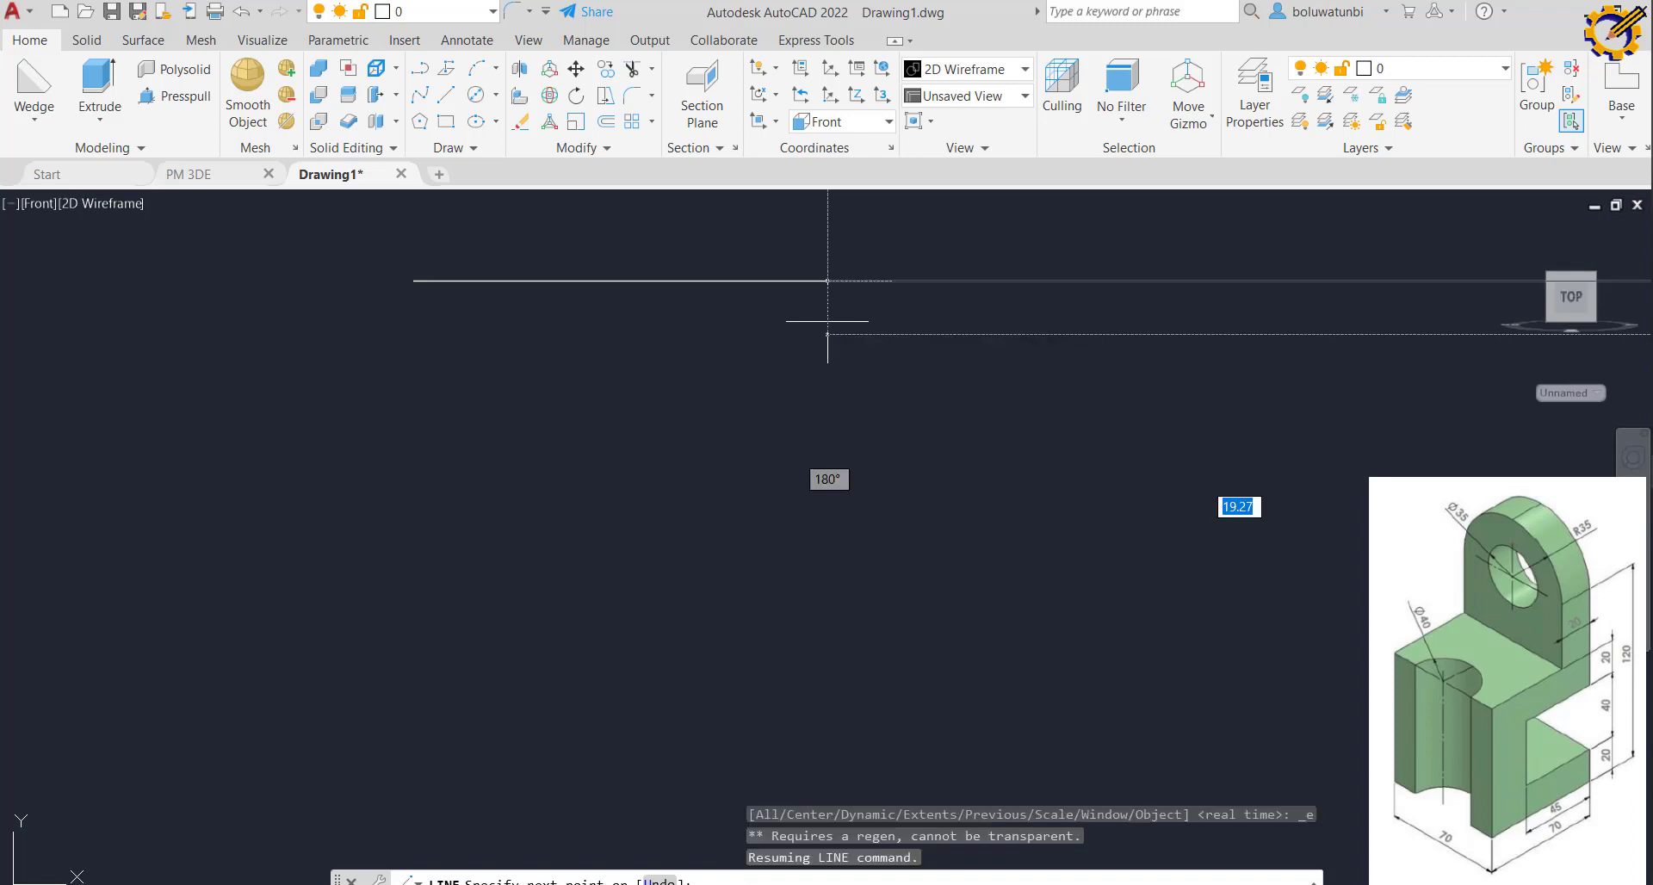
click(1571, 301)
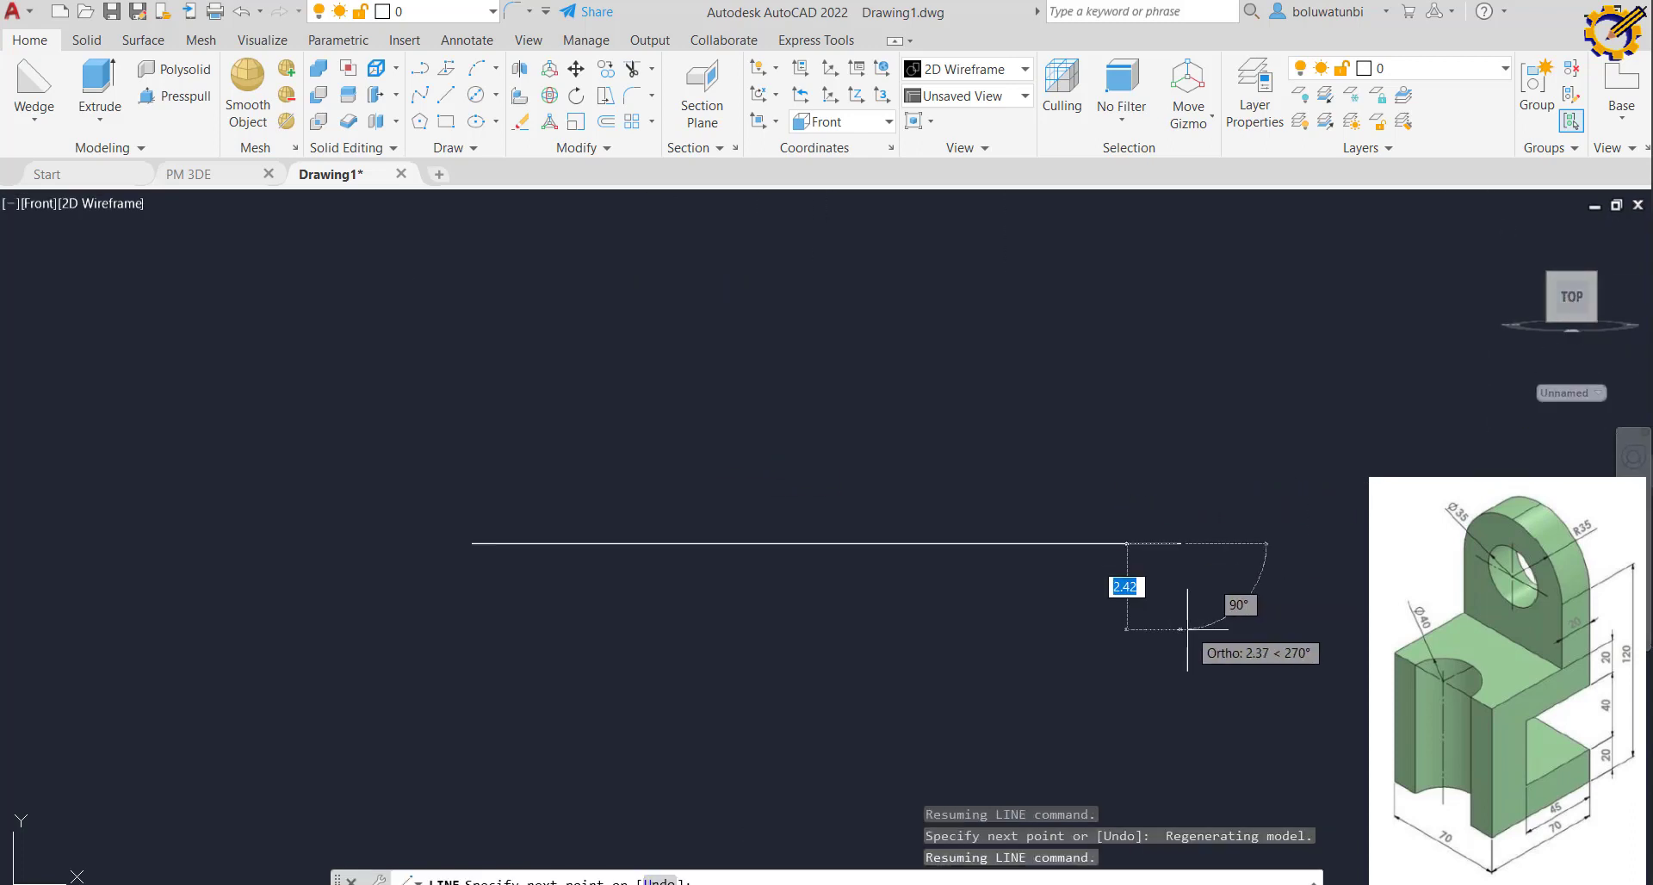
middle_drag(1164, 600, 1135, 461)
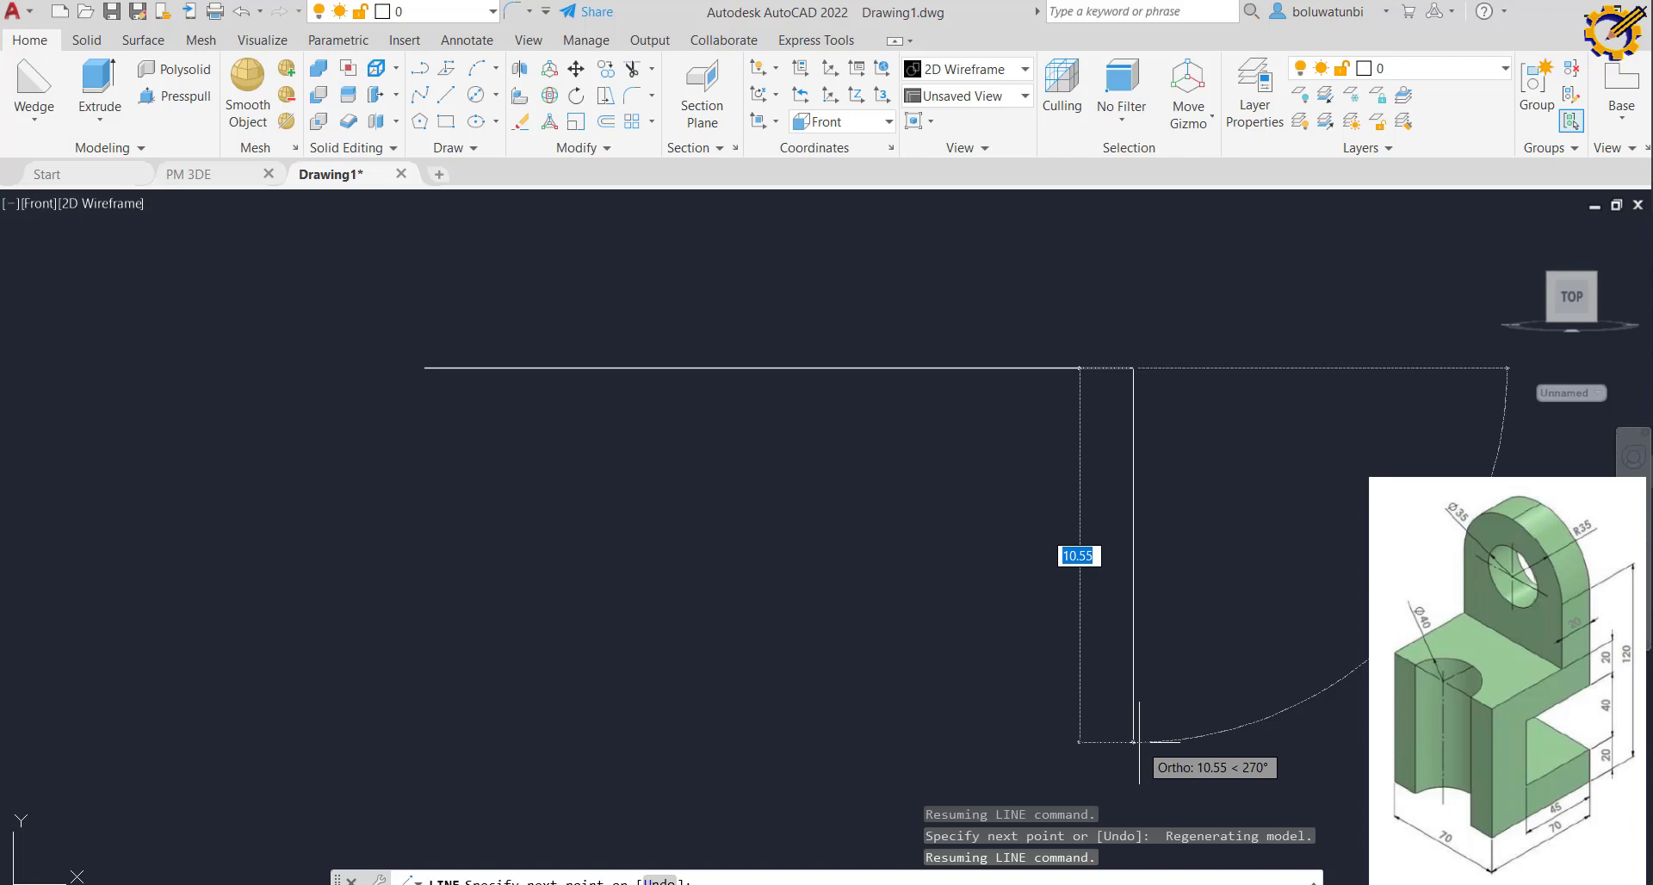
text(155)
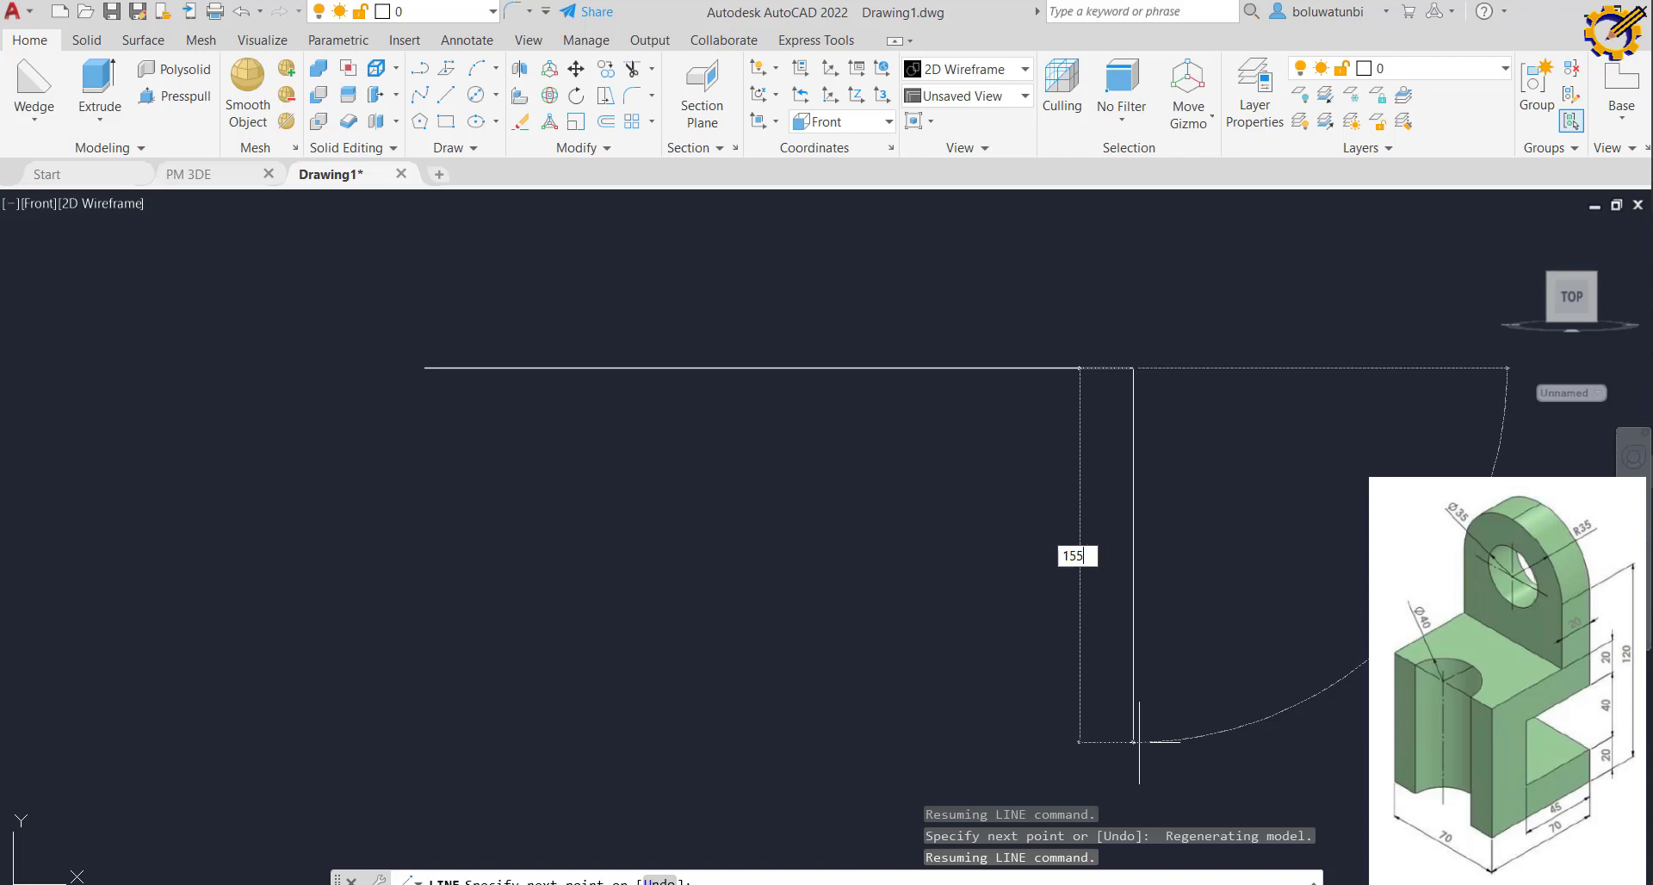
key(Return)
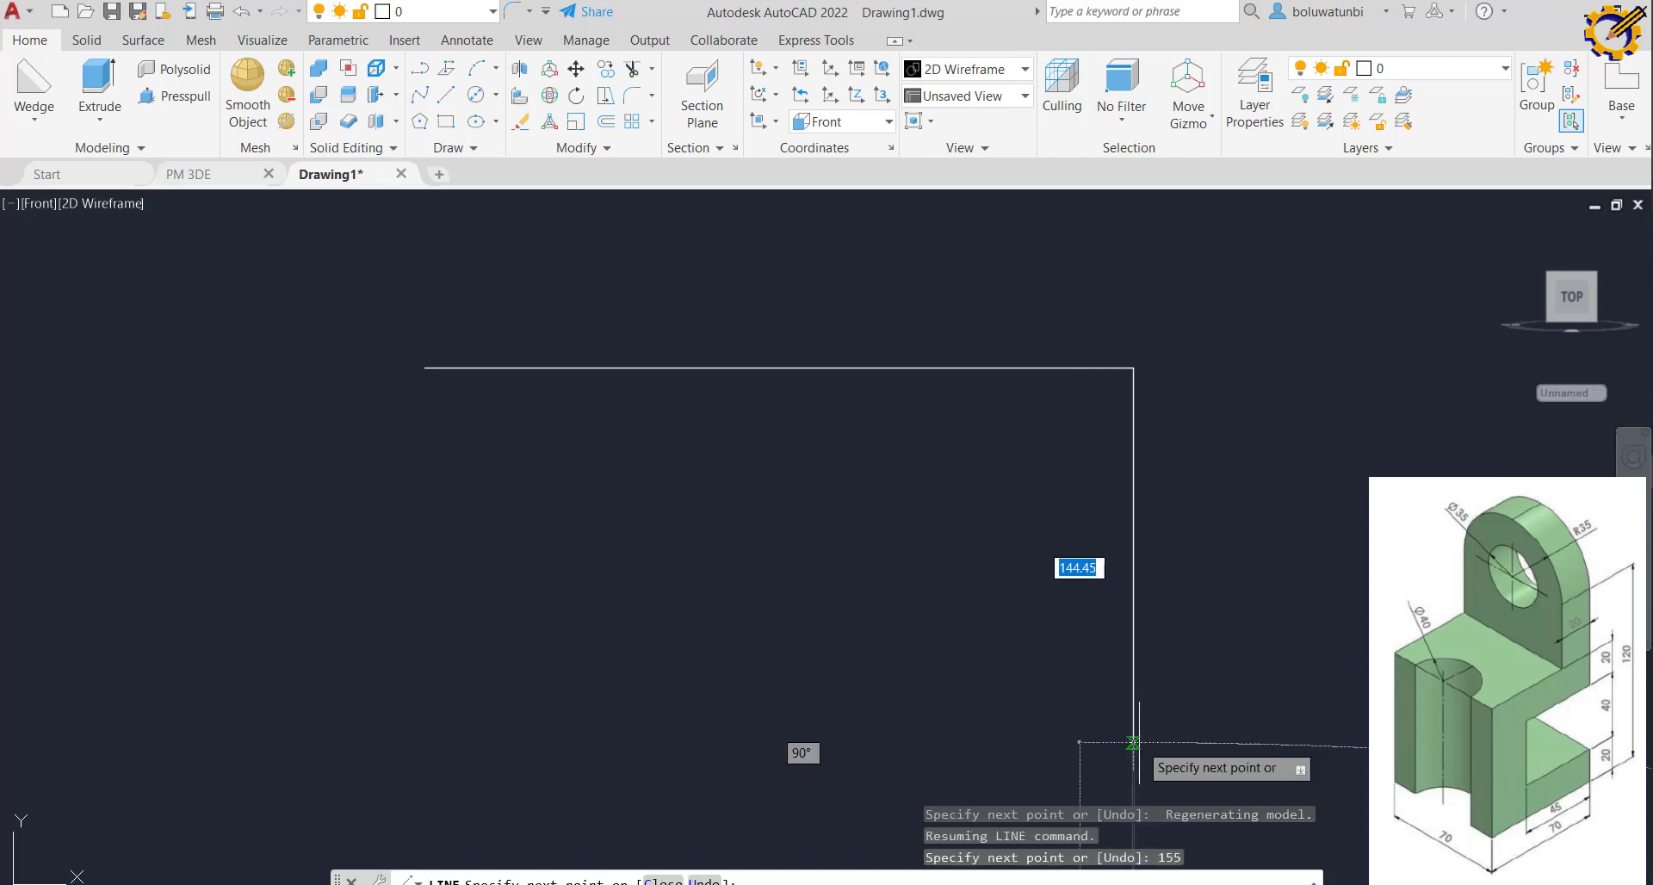
Continue the profile with a 70-unit bottom edge to the left and an 80-unit edge straight up
click(1569, 298)
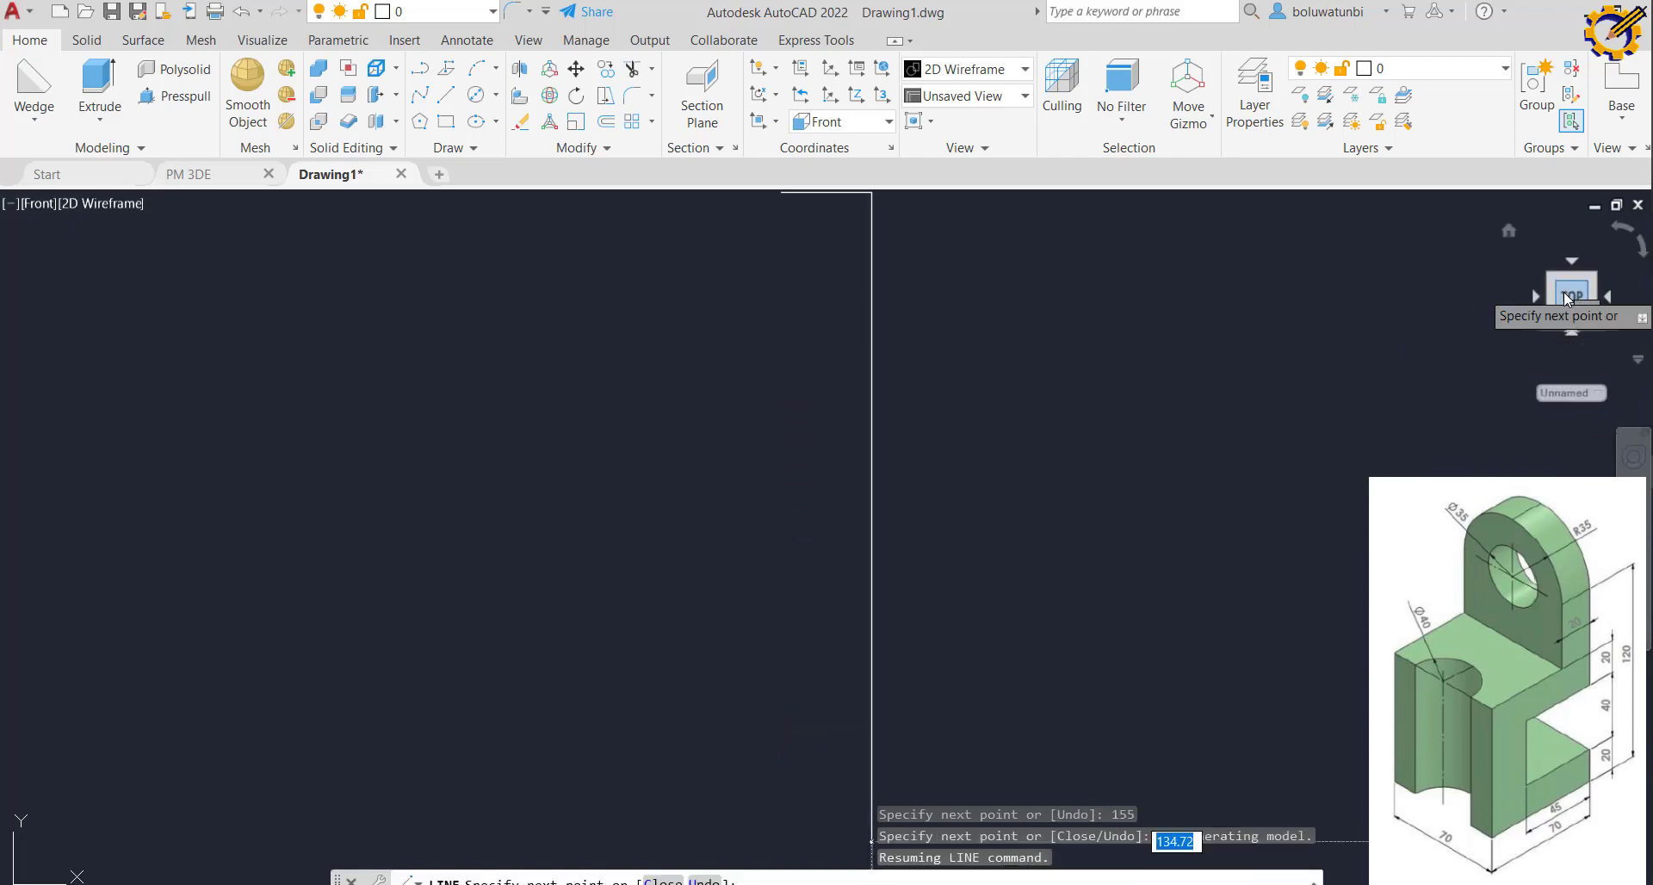
scroll(1052, 548, down, 3)
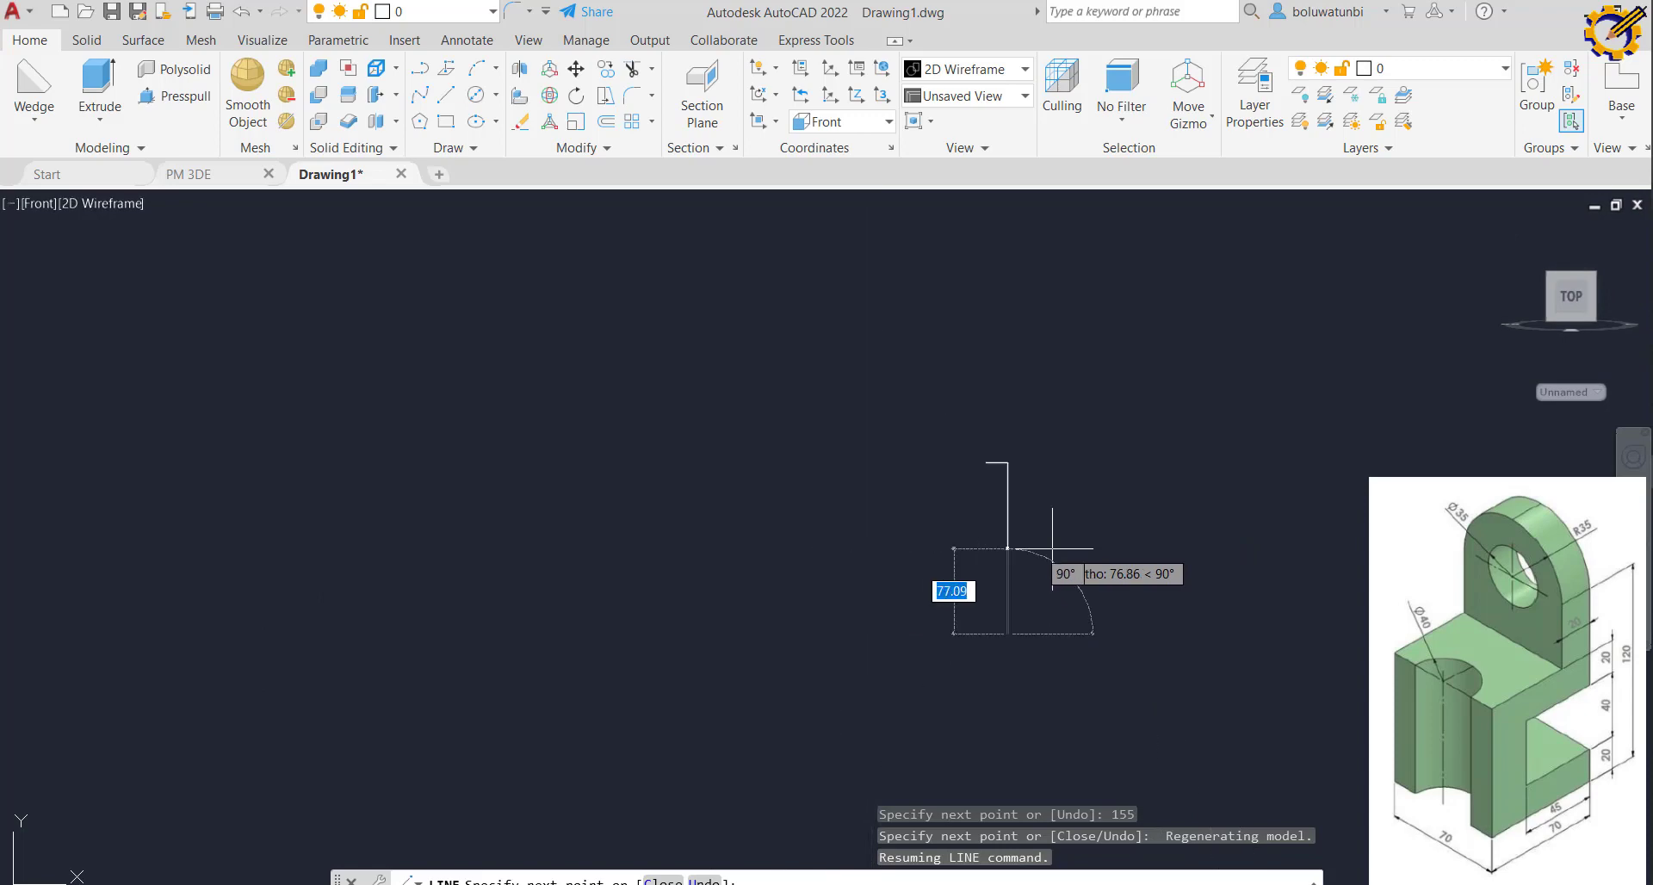
scroll(1059, 527, up, 3)
mouse_move(1059, 528)
middle_down()
mouse_move(1106, 528)
mouse_move(1150, 575)
middle_up()
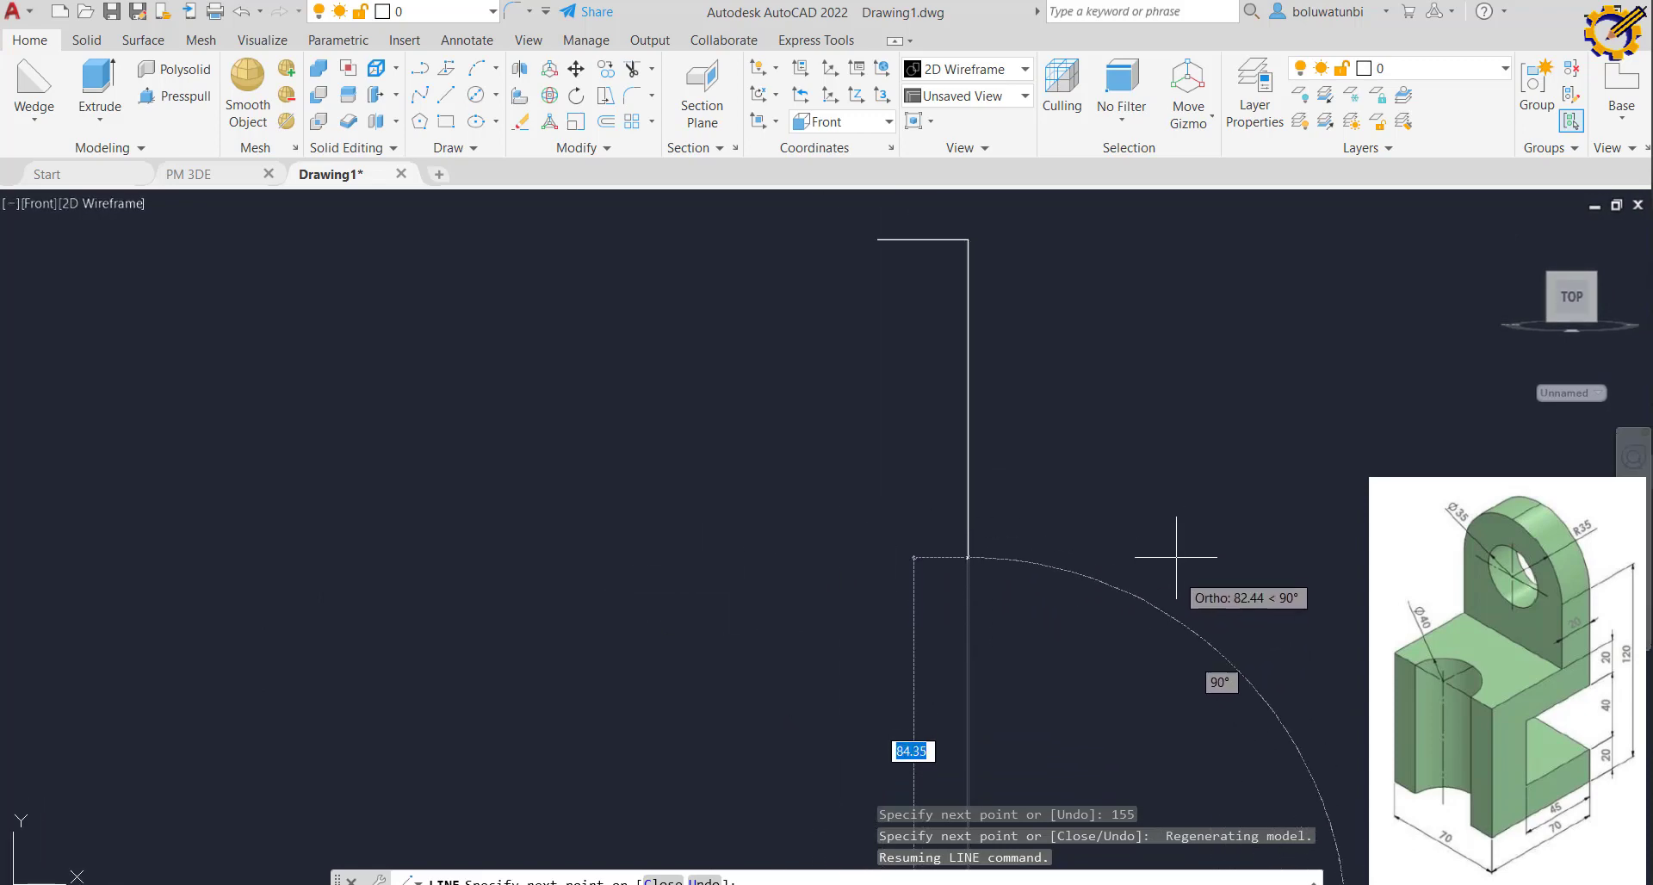
scroll(1170, 547, down, 3)
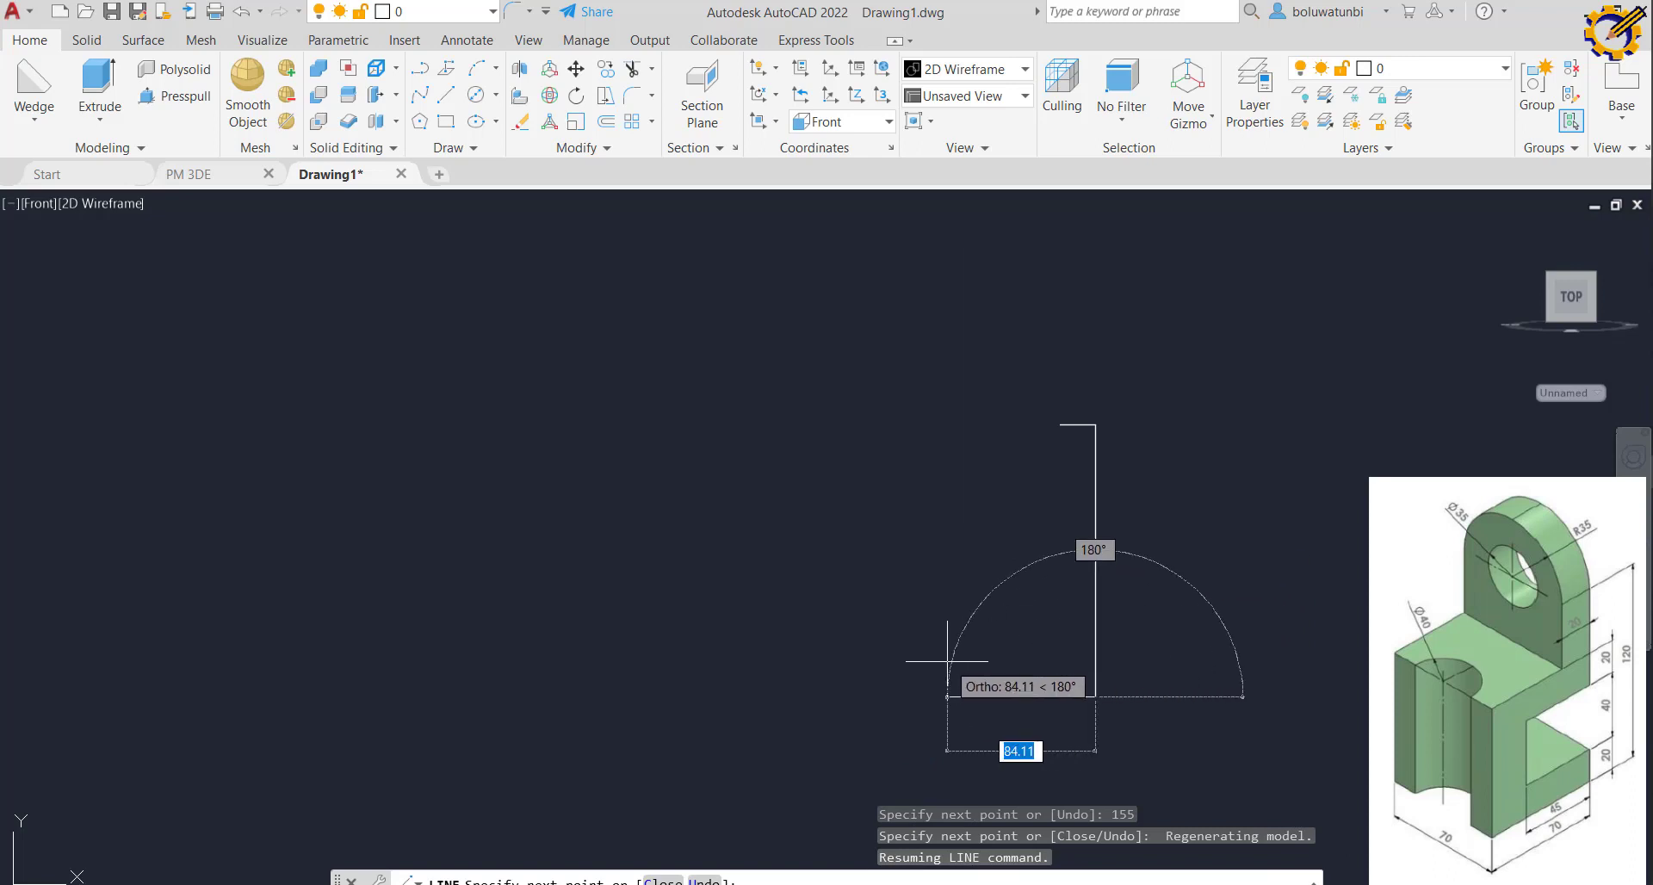
text(7)
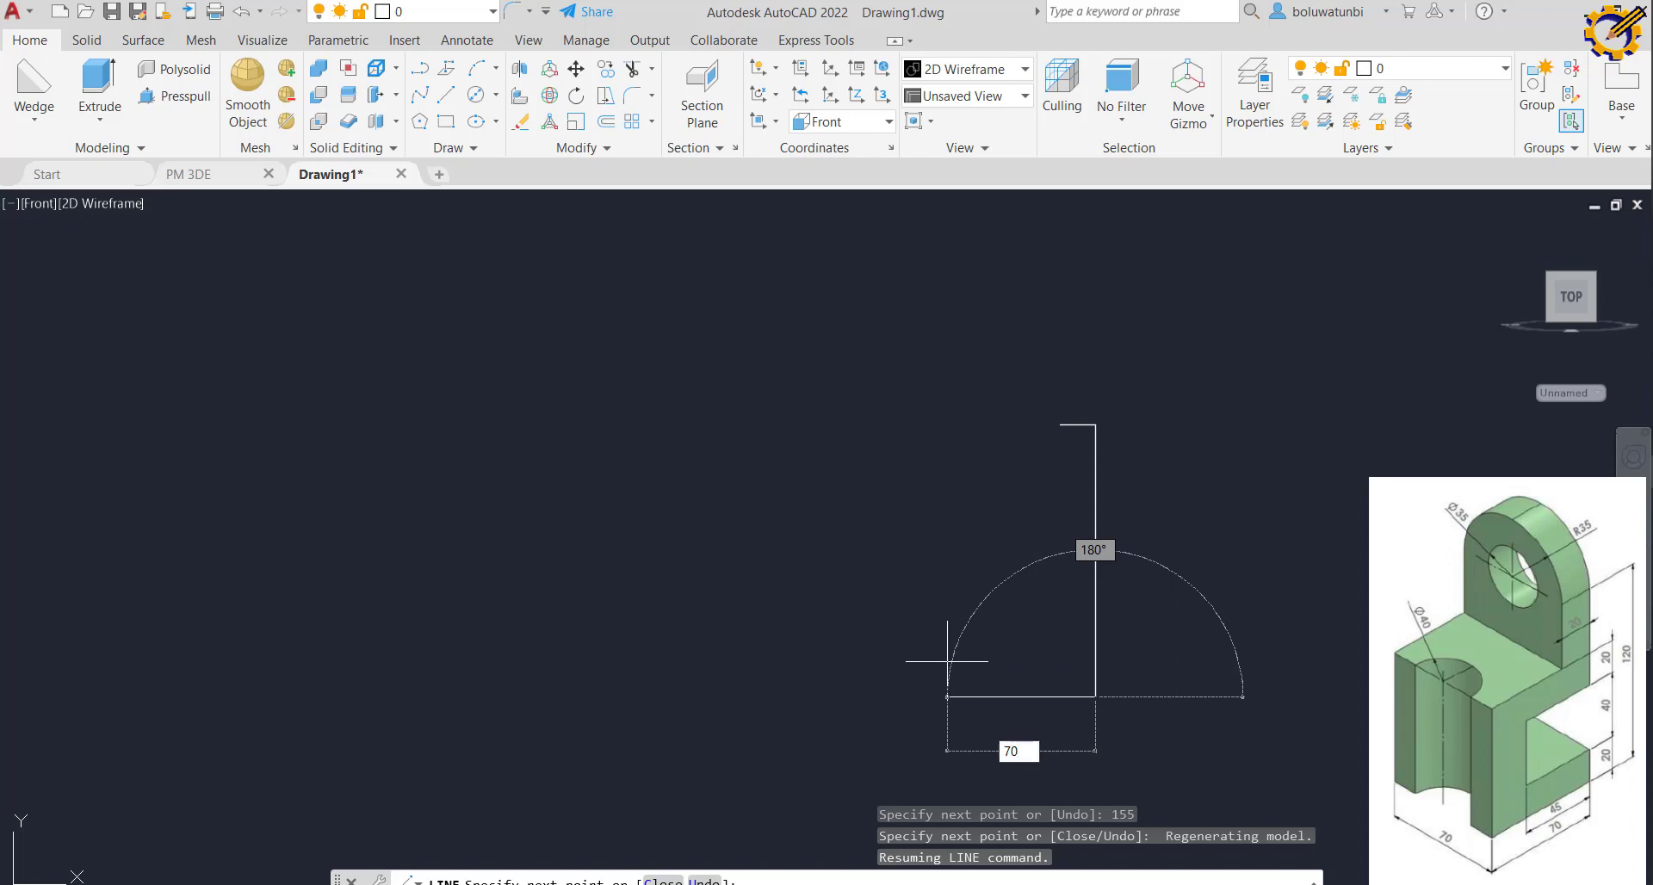
text(0)
key(Return)
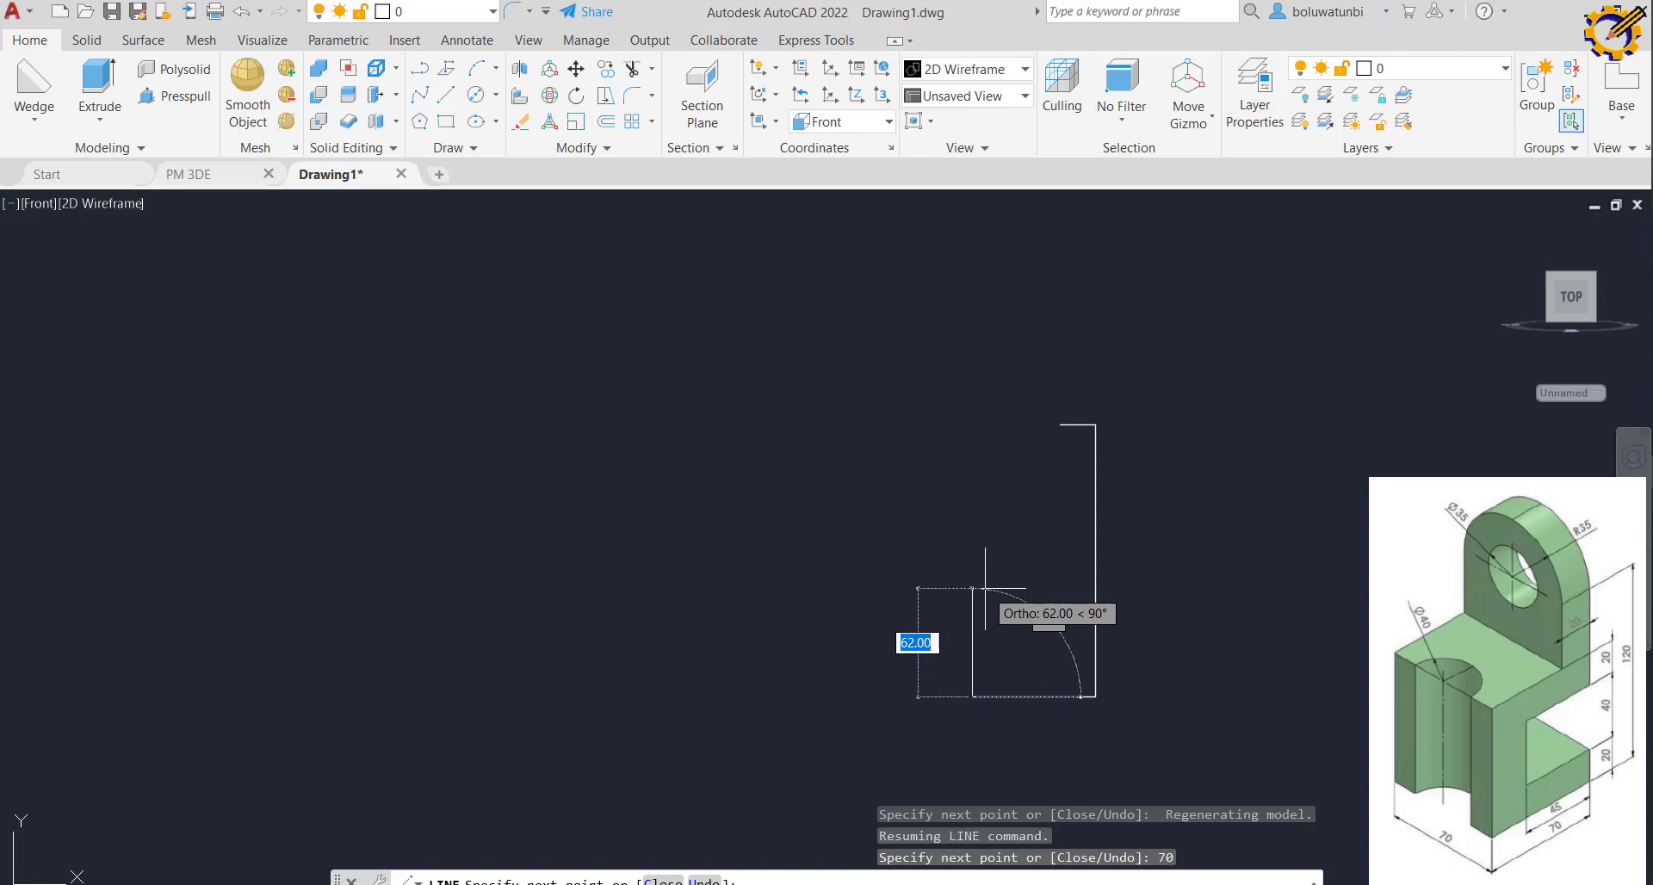
text(80)
key(Return)
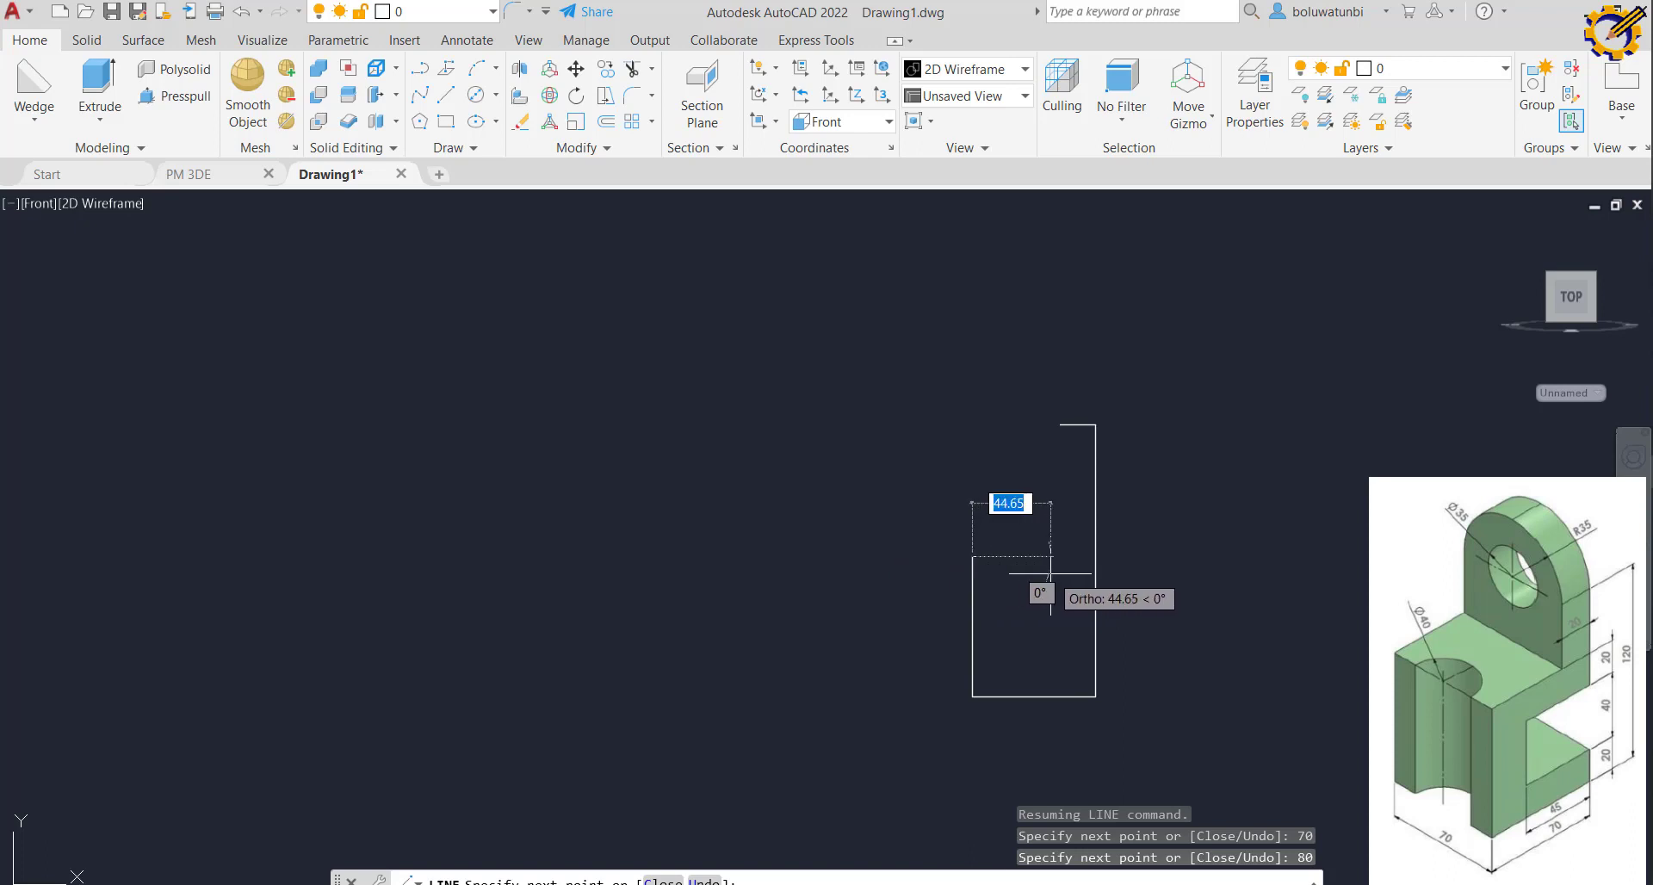
Draw the 50-unit shoulder to the right and close the profile with a vertical line up to the top edge's open end
text(50)
key(Return)
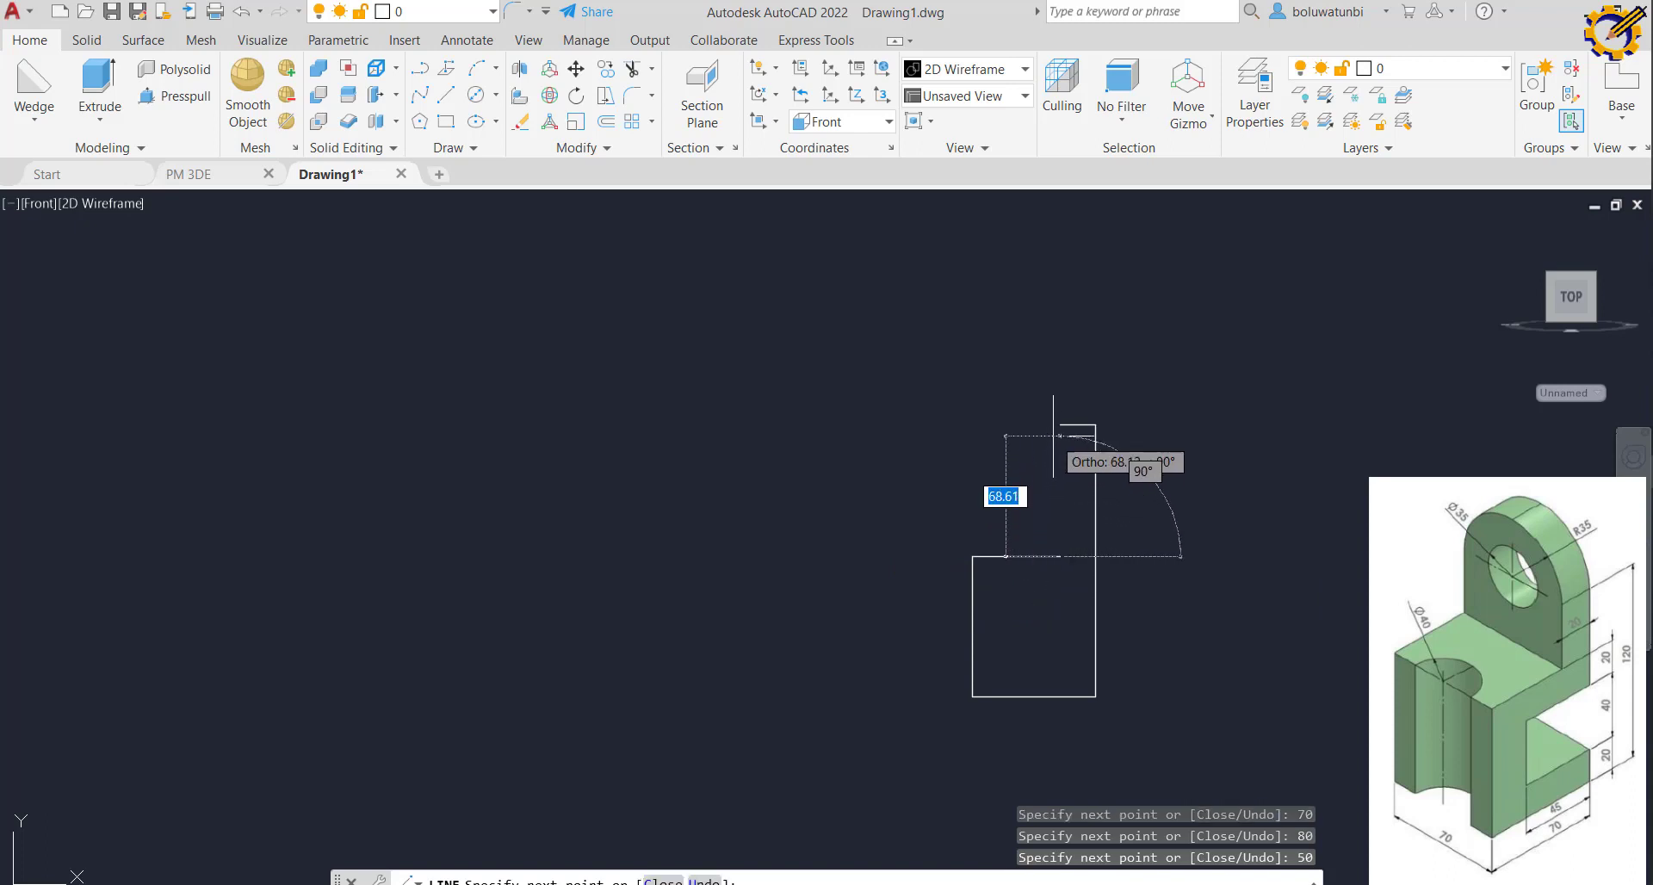
click(1053, 424)
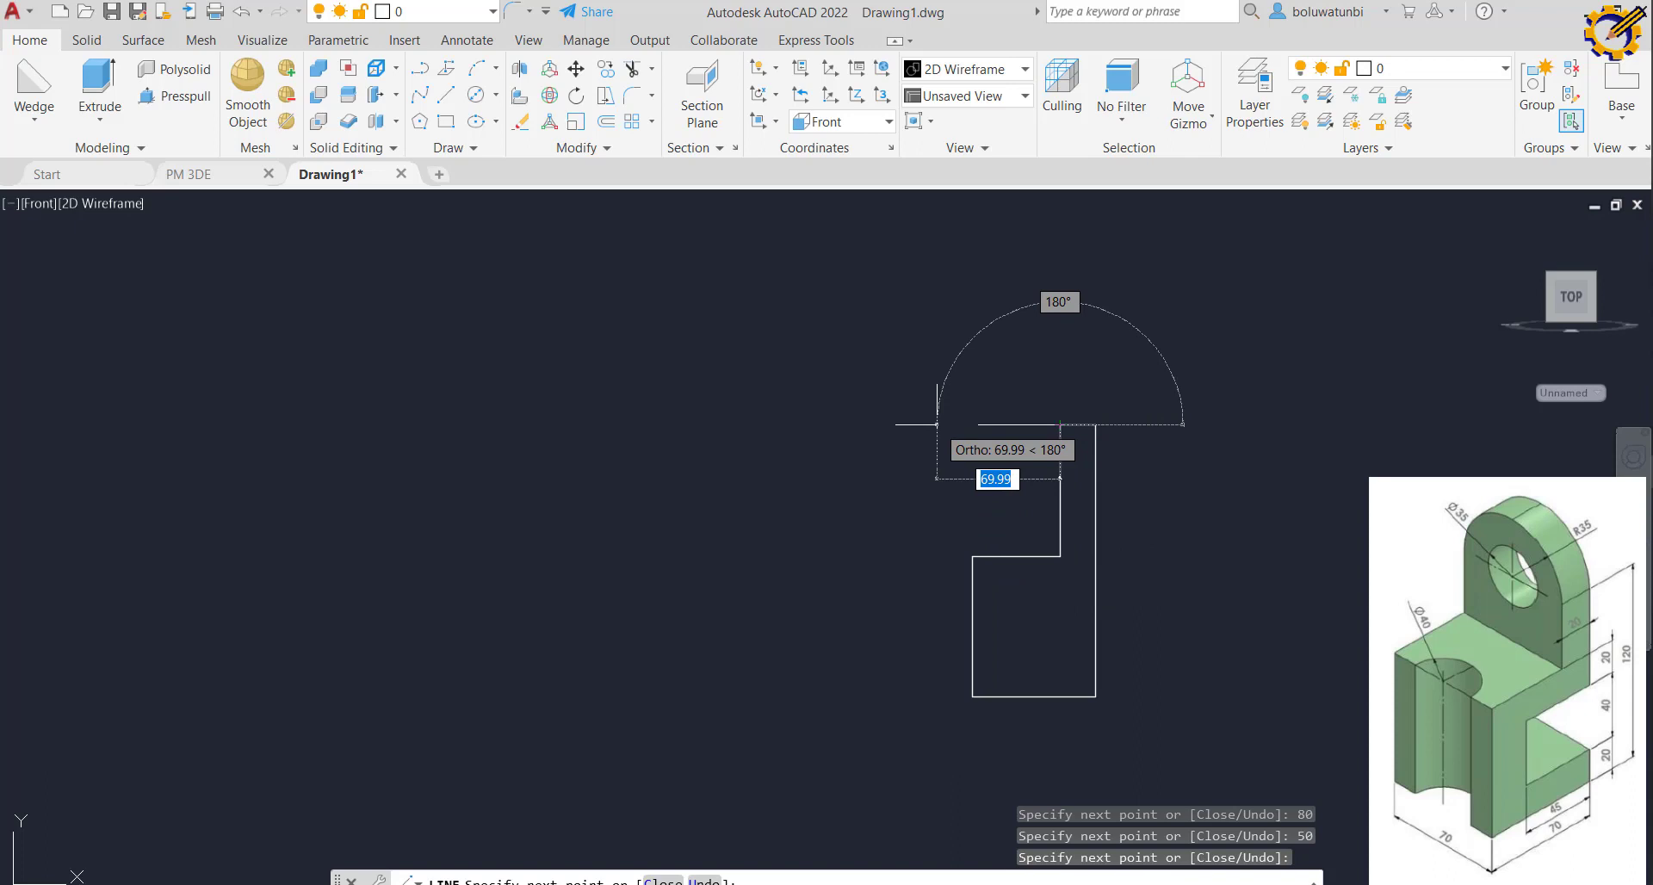
key(Escape)
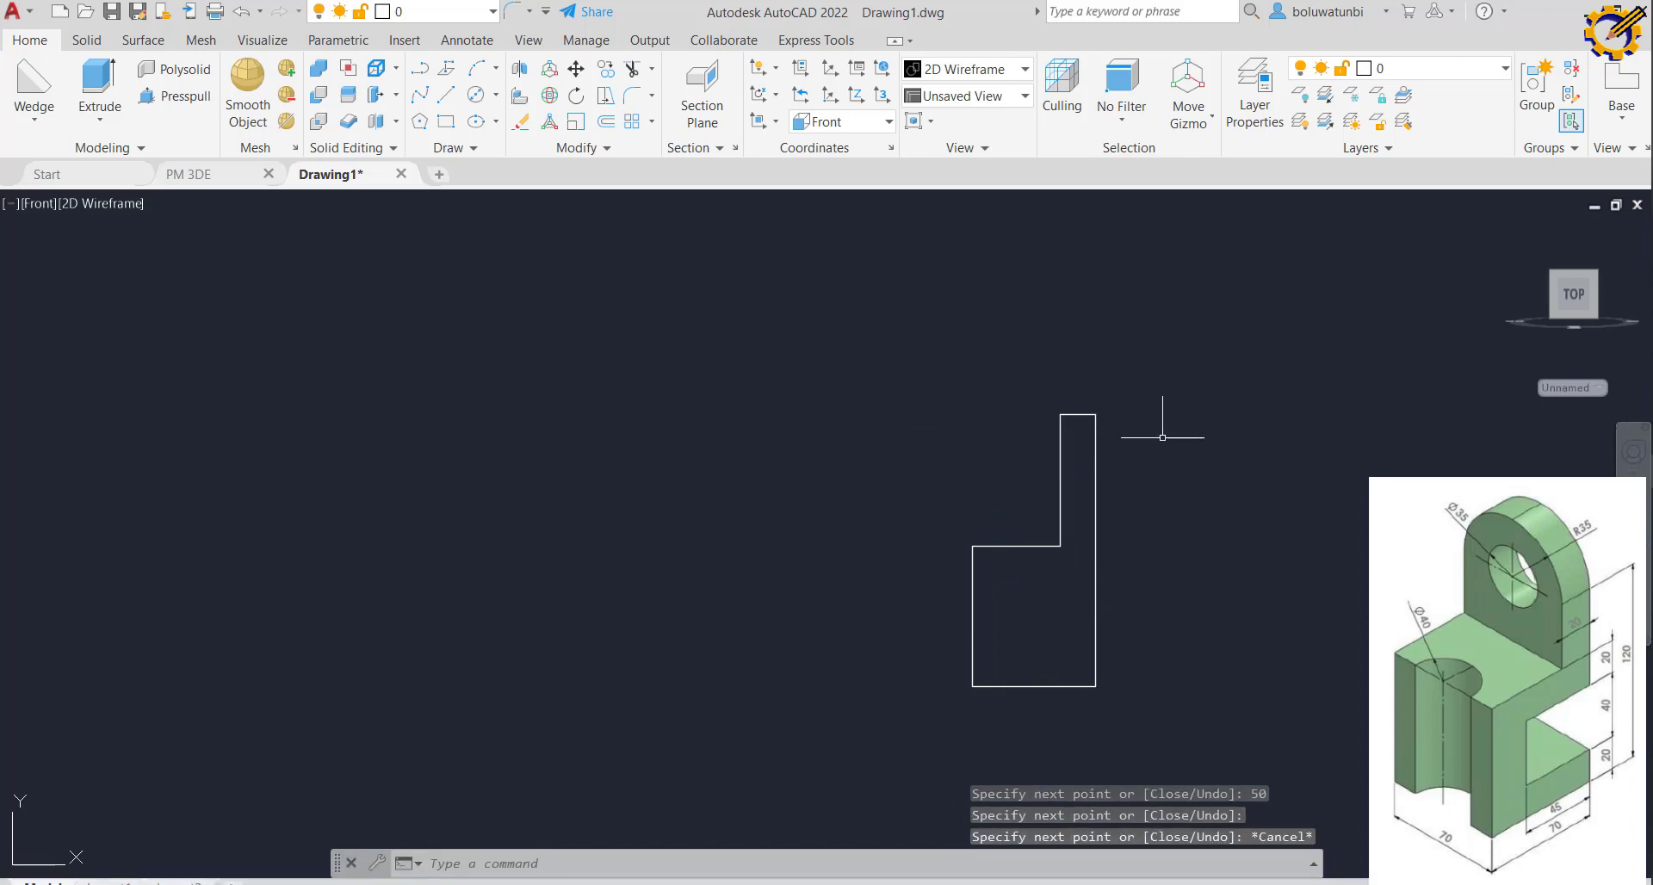
Offset the profile's bottom edge upward and the shoulder edge downward by 20 units each
scroll(1162, 437, down, 2)
scroll(1156, 450, up, 2)
middle_drag(1138, 510, 1063, 467)
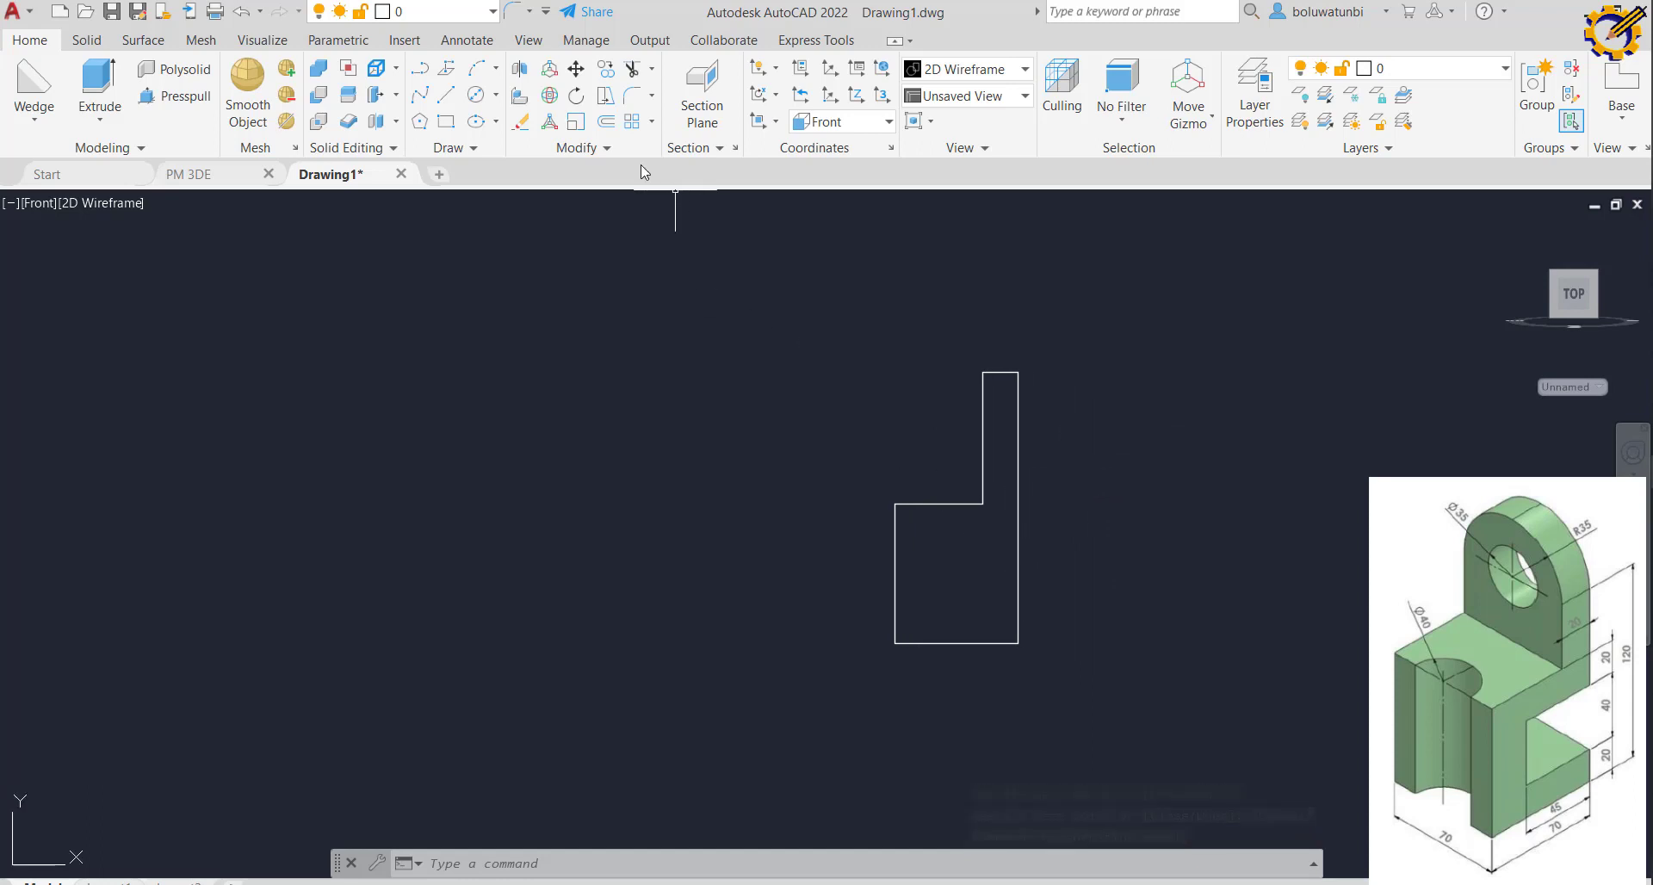
click(611, 127)
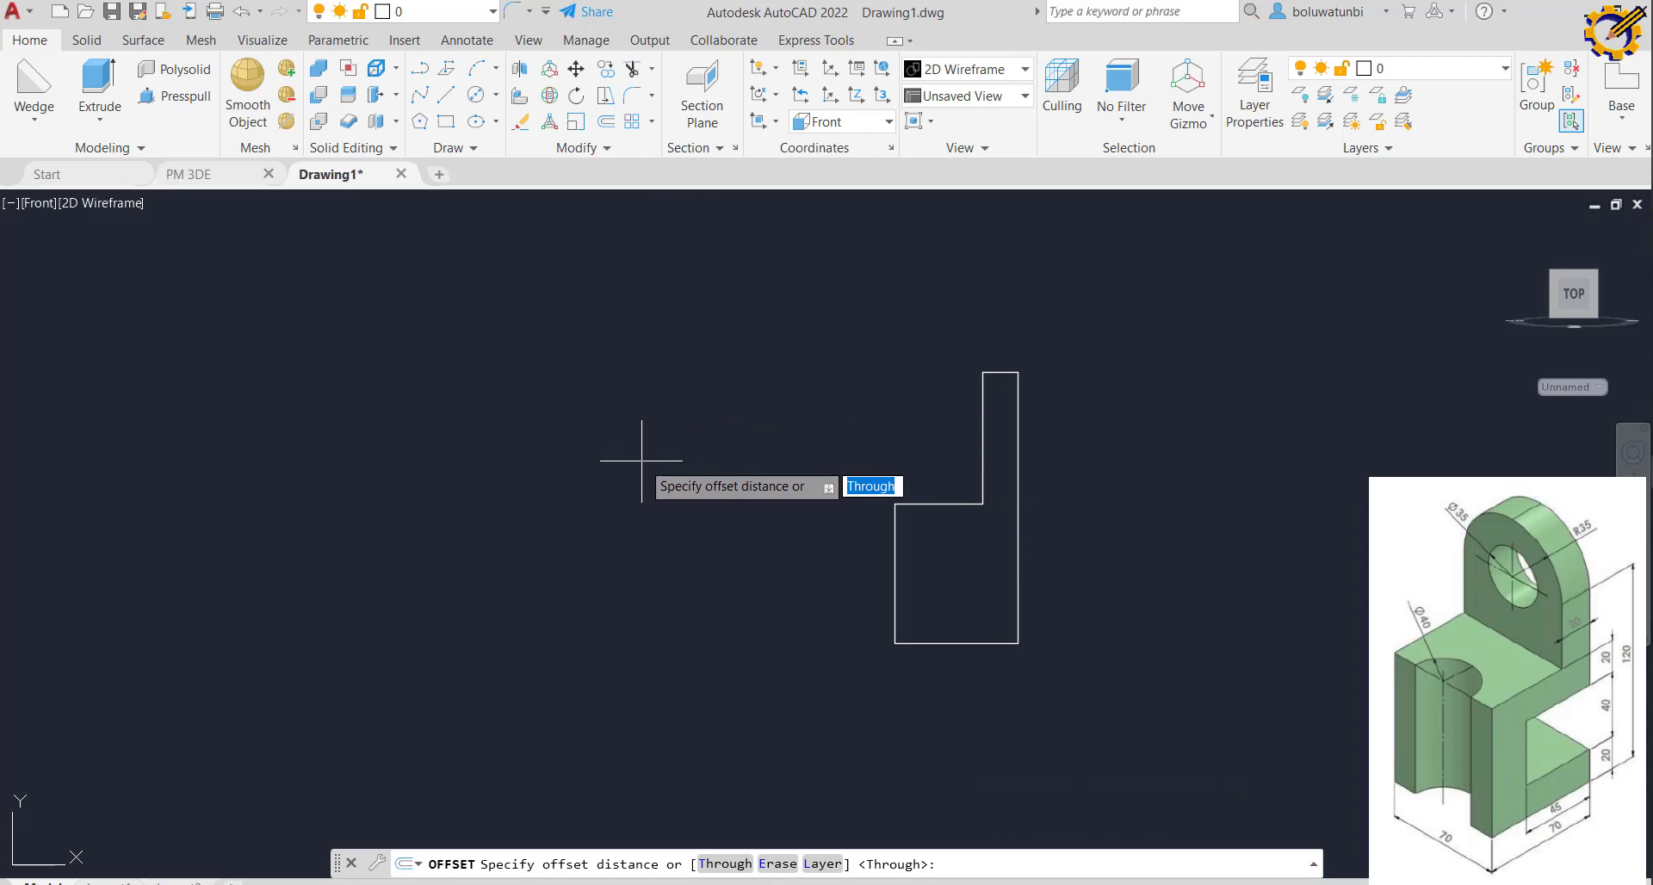
text(20)
key(Return)
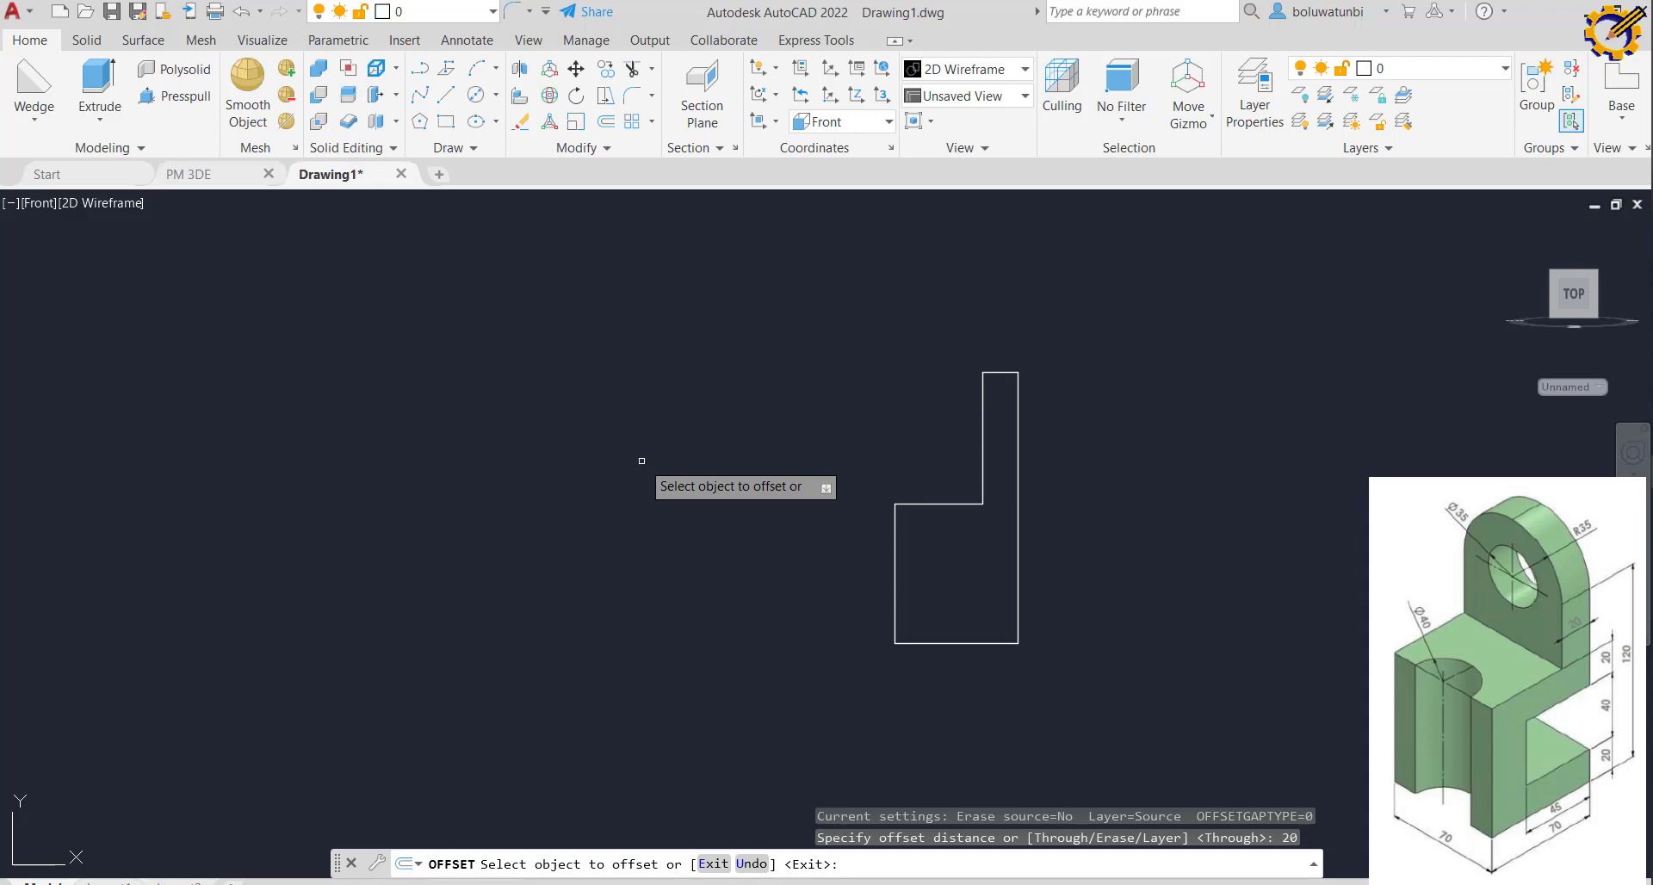
click(969, 643)
click(965, 591)
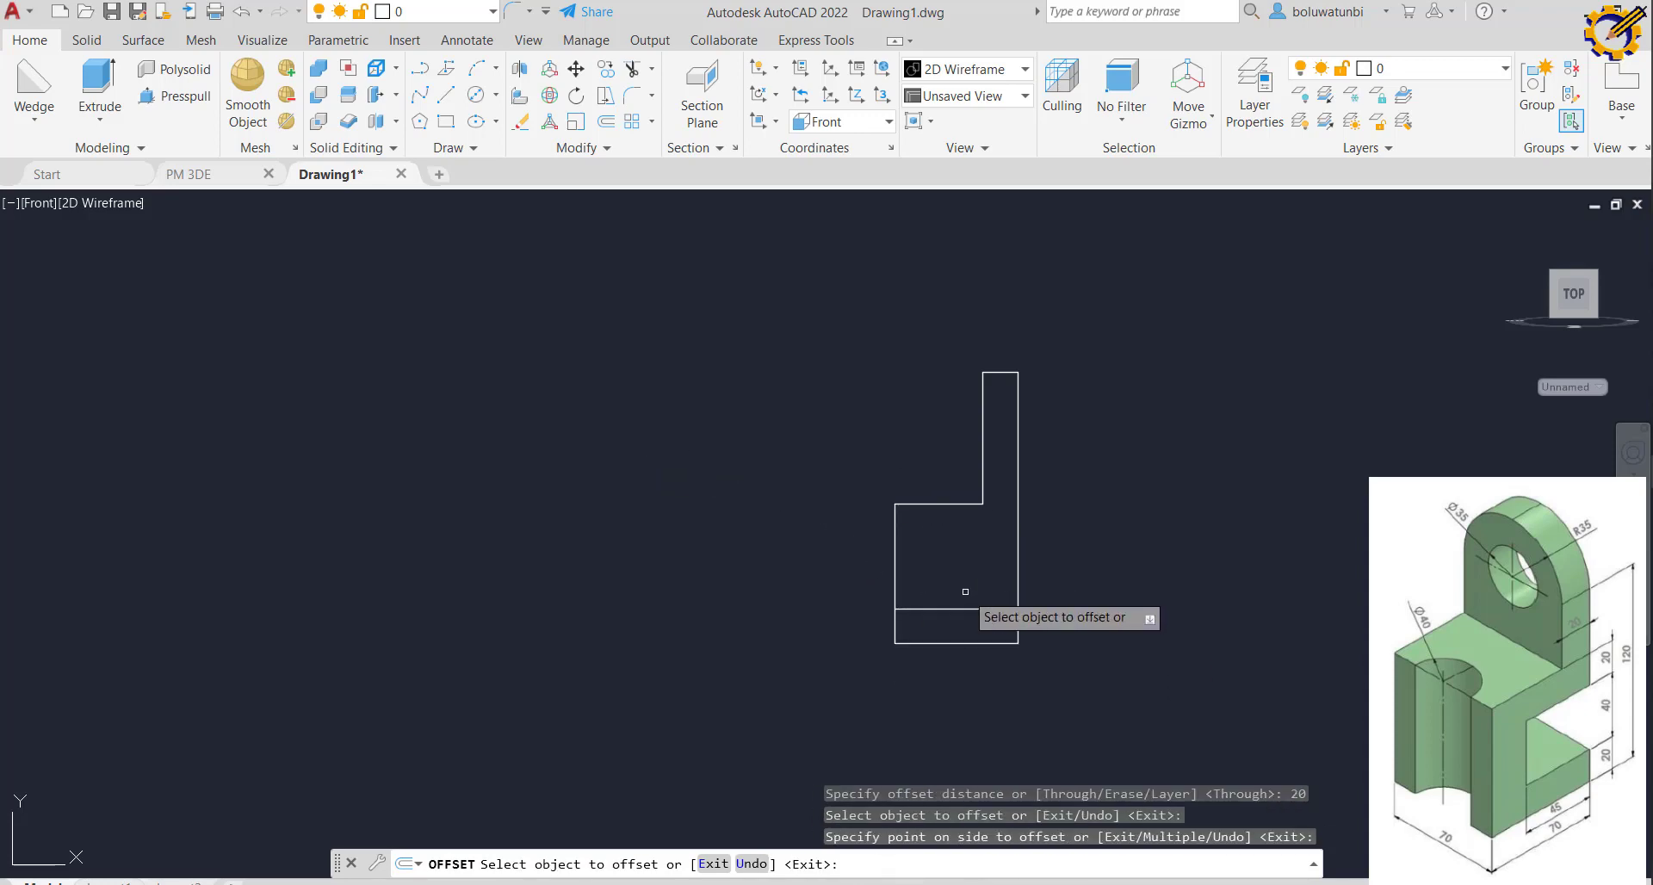
click(962, 505)
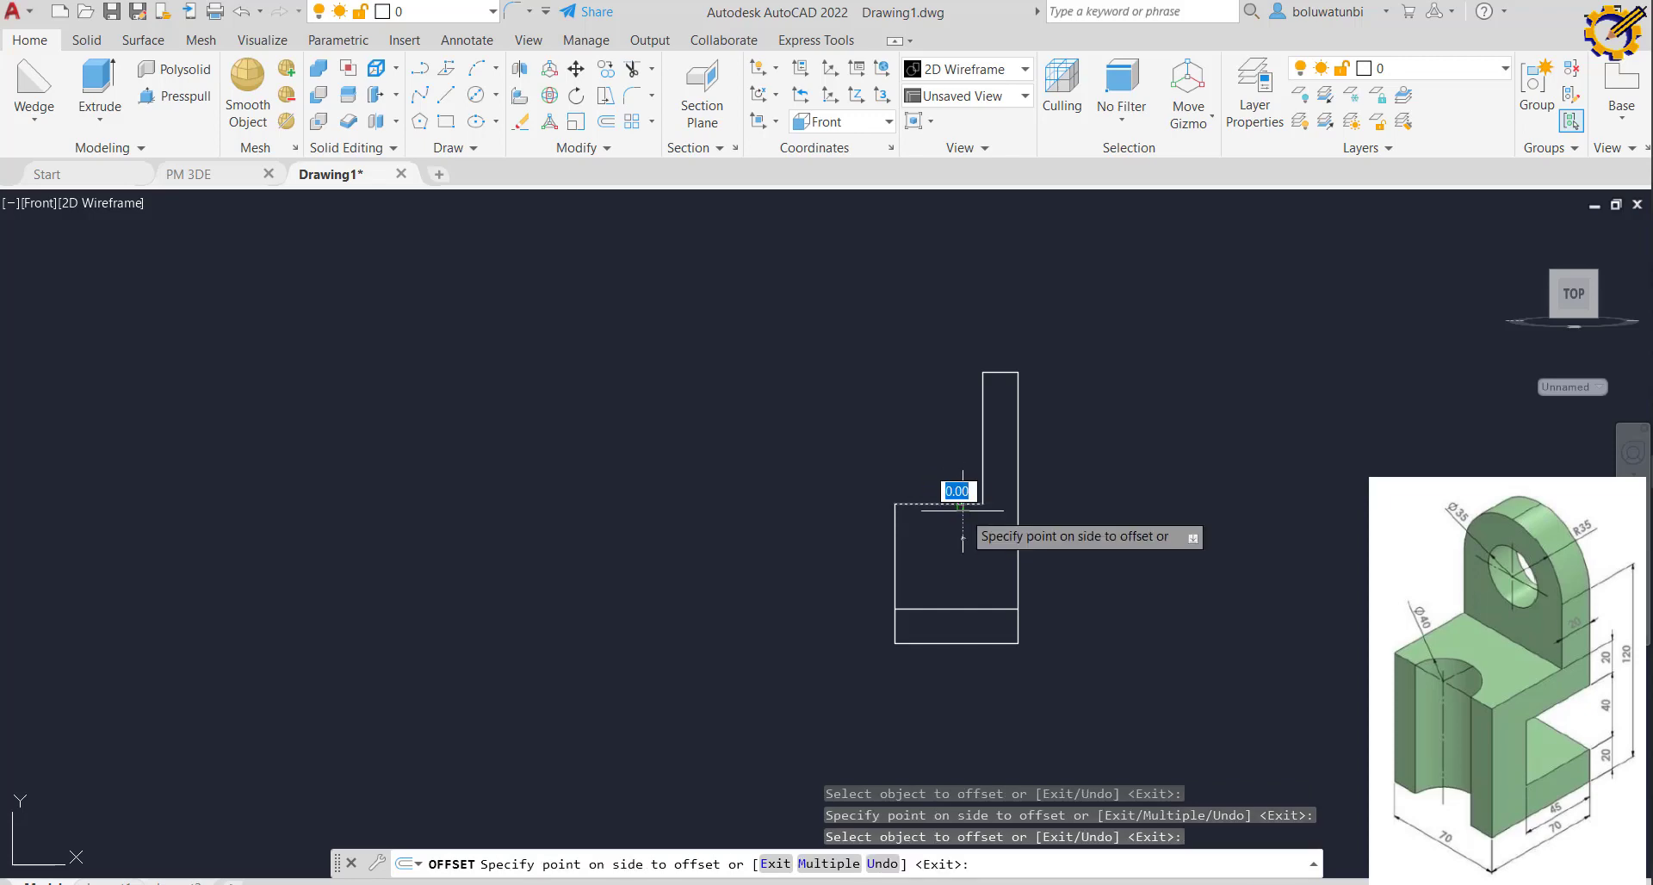
click(959, 557)
right_click(957, 561)
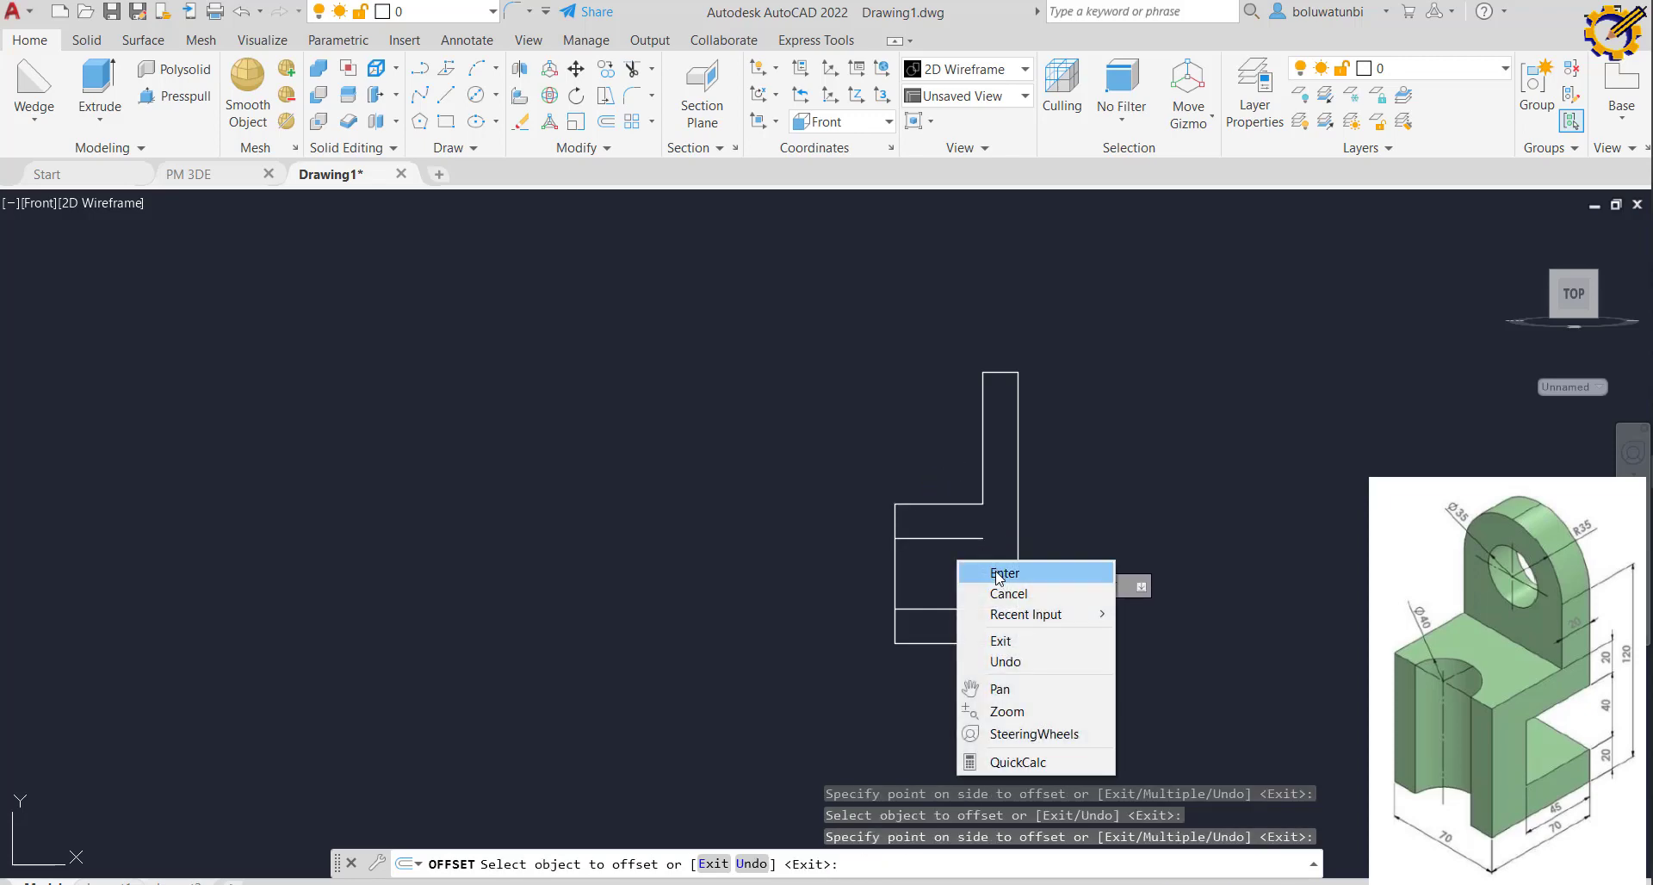
click(1000, 573)
Extend the line offset below the shoulder to the profile's 155-unit vertical edge
click(651, 68)
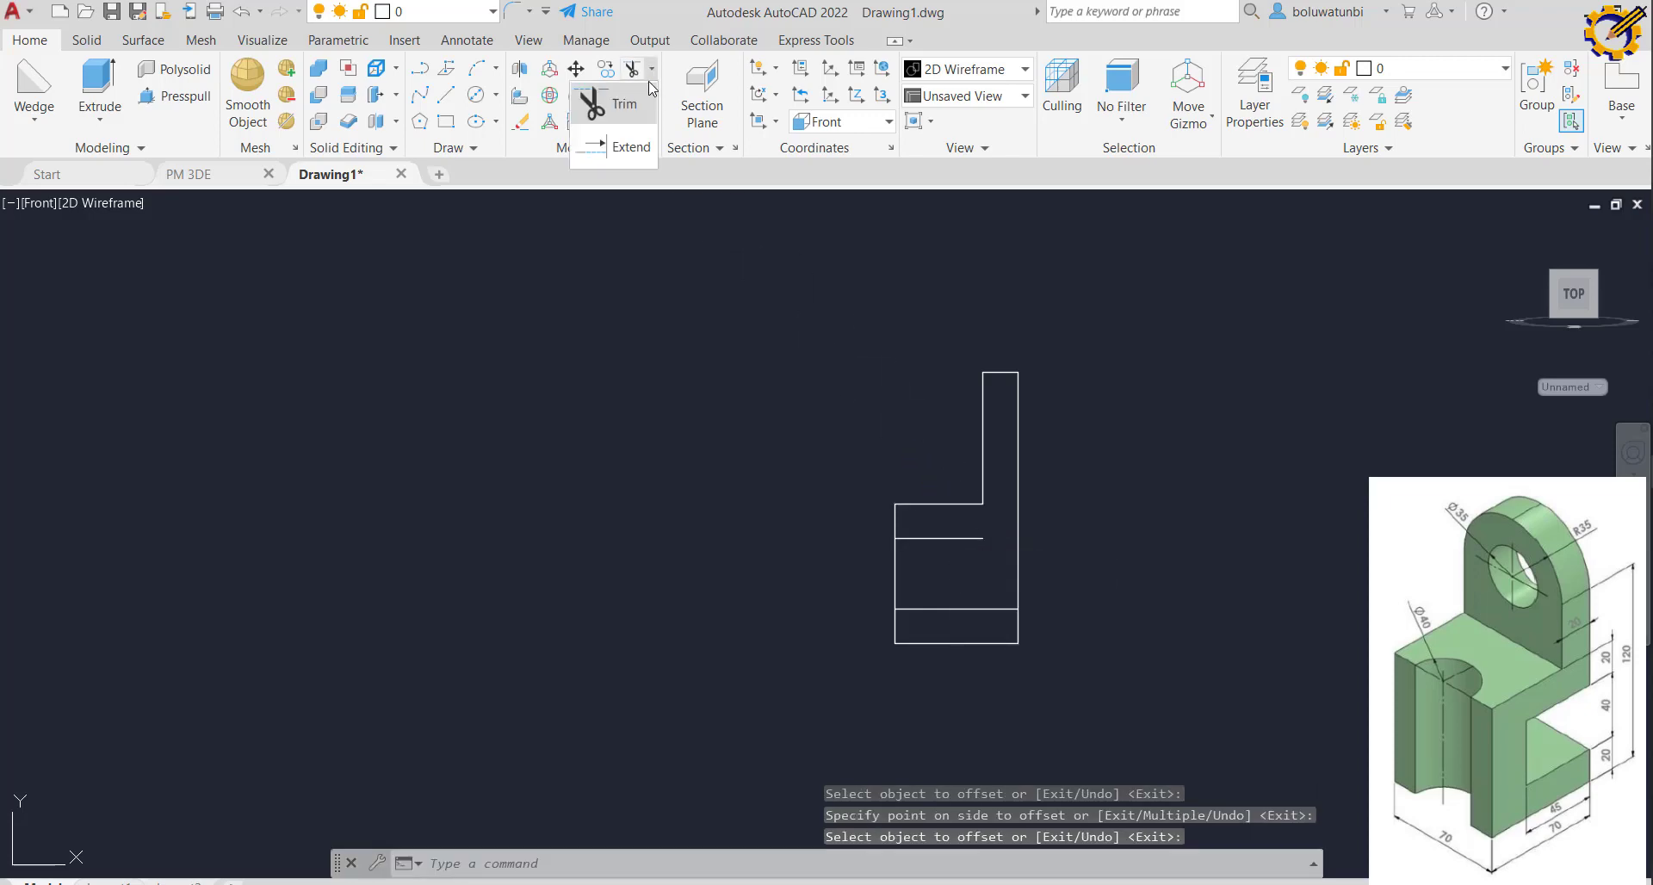
click(641, 148)
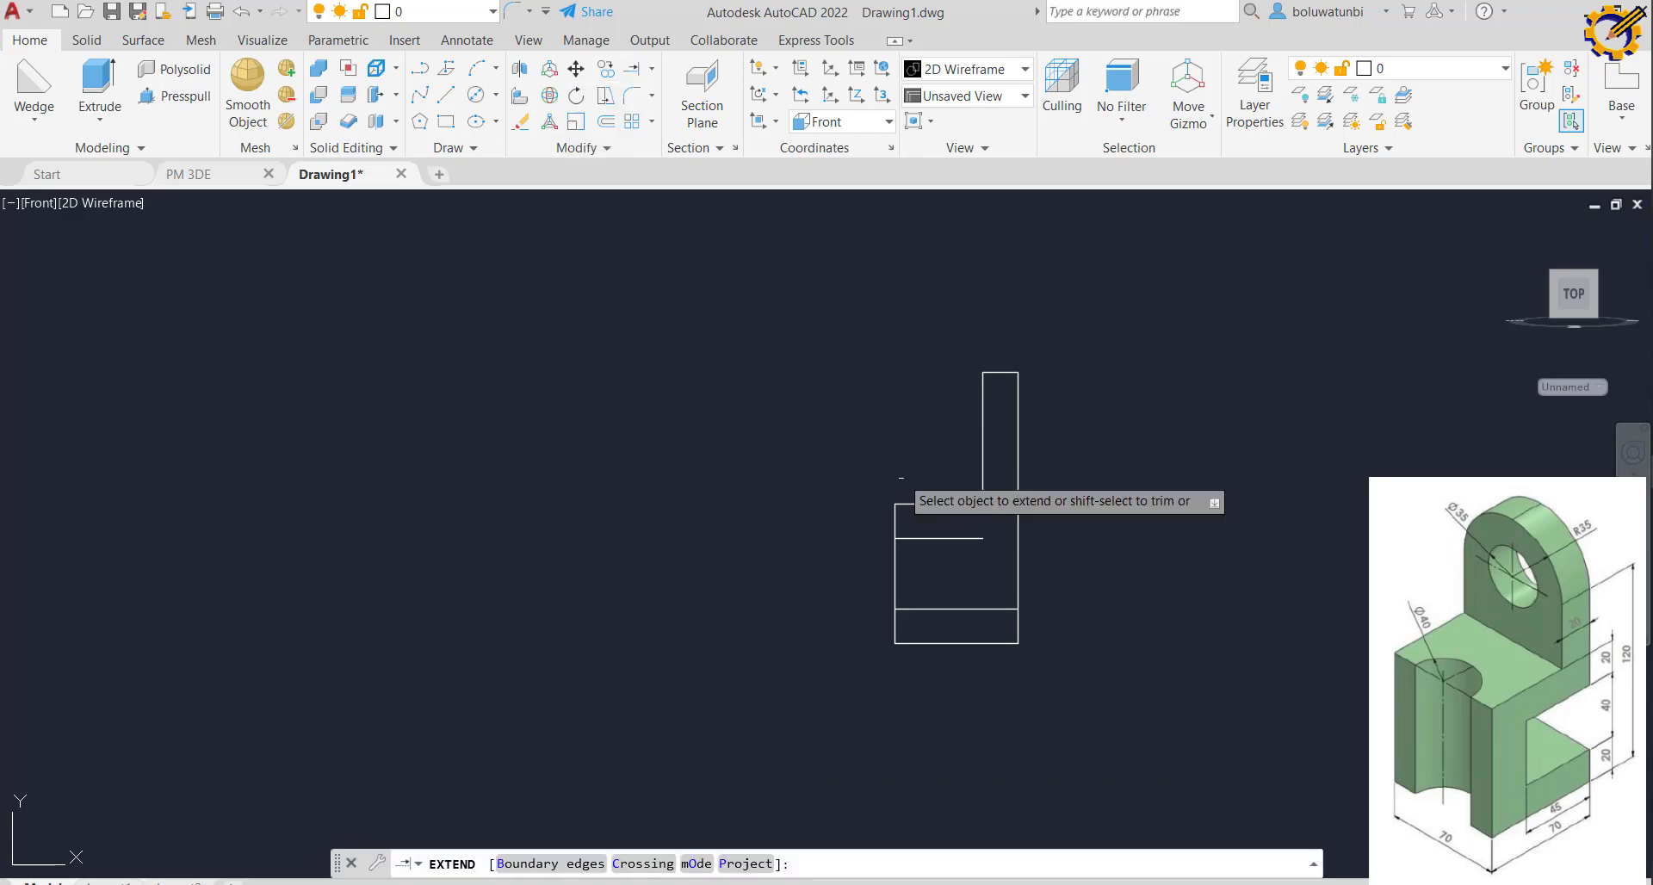
click(961, 538)
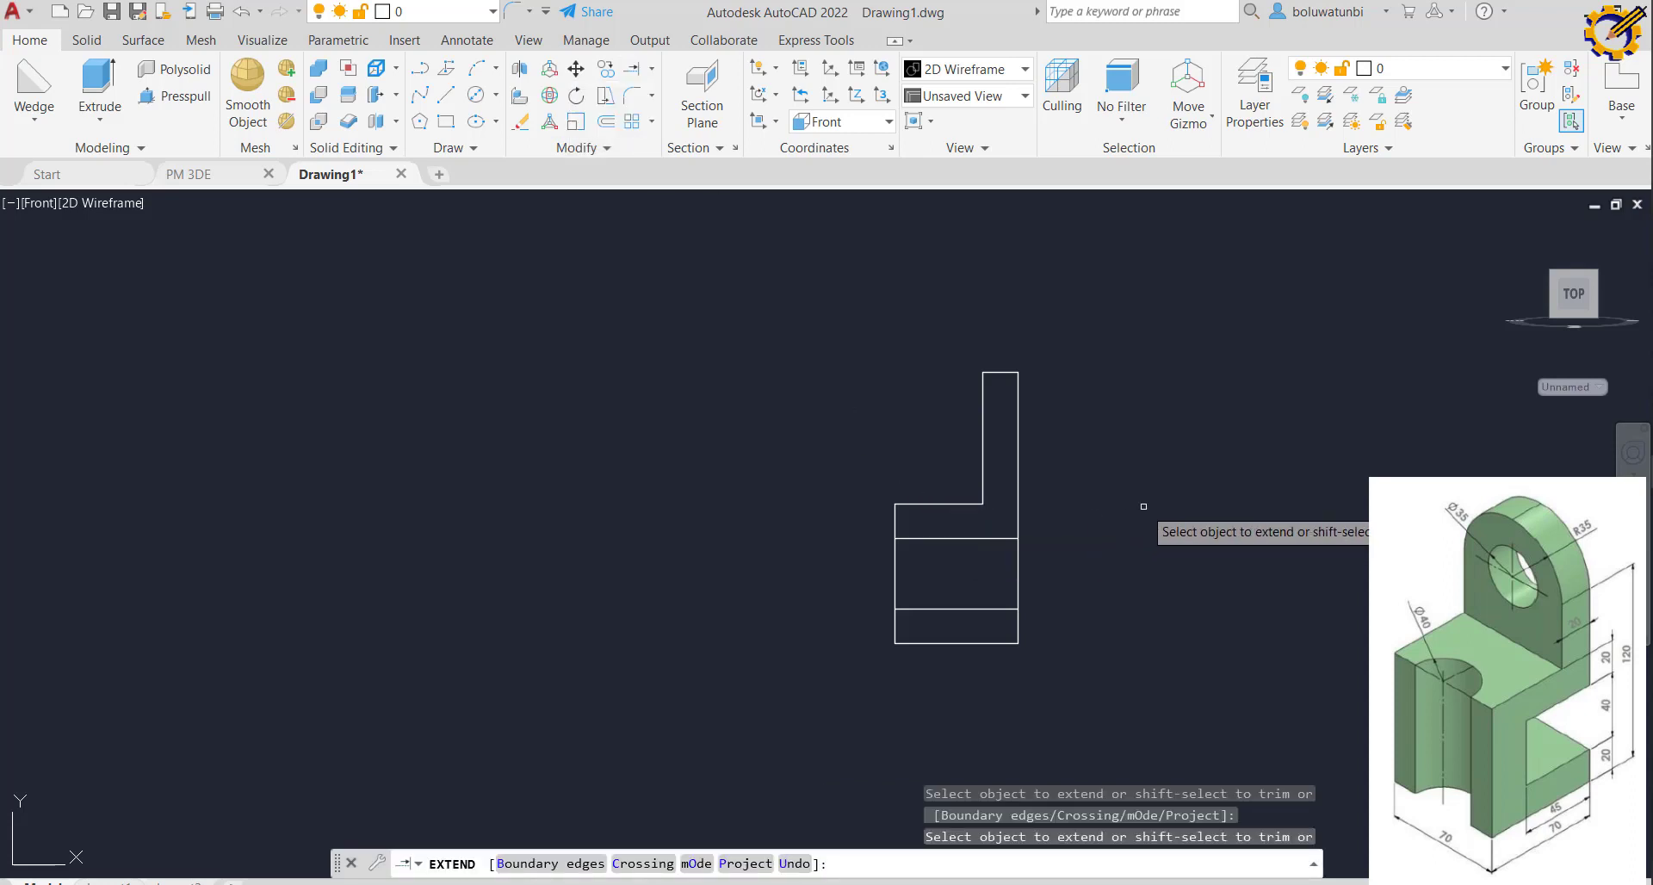
right_click(1143, 506)
click(1184, 516)
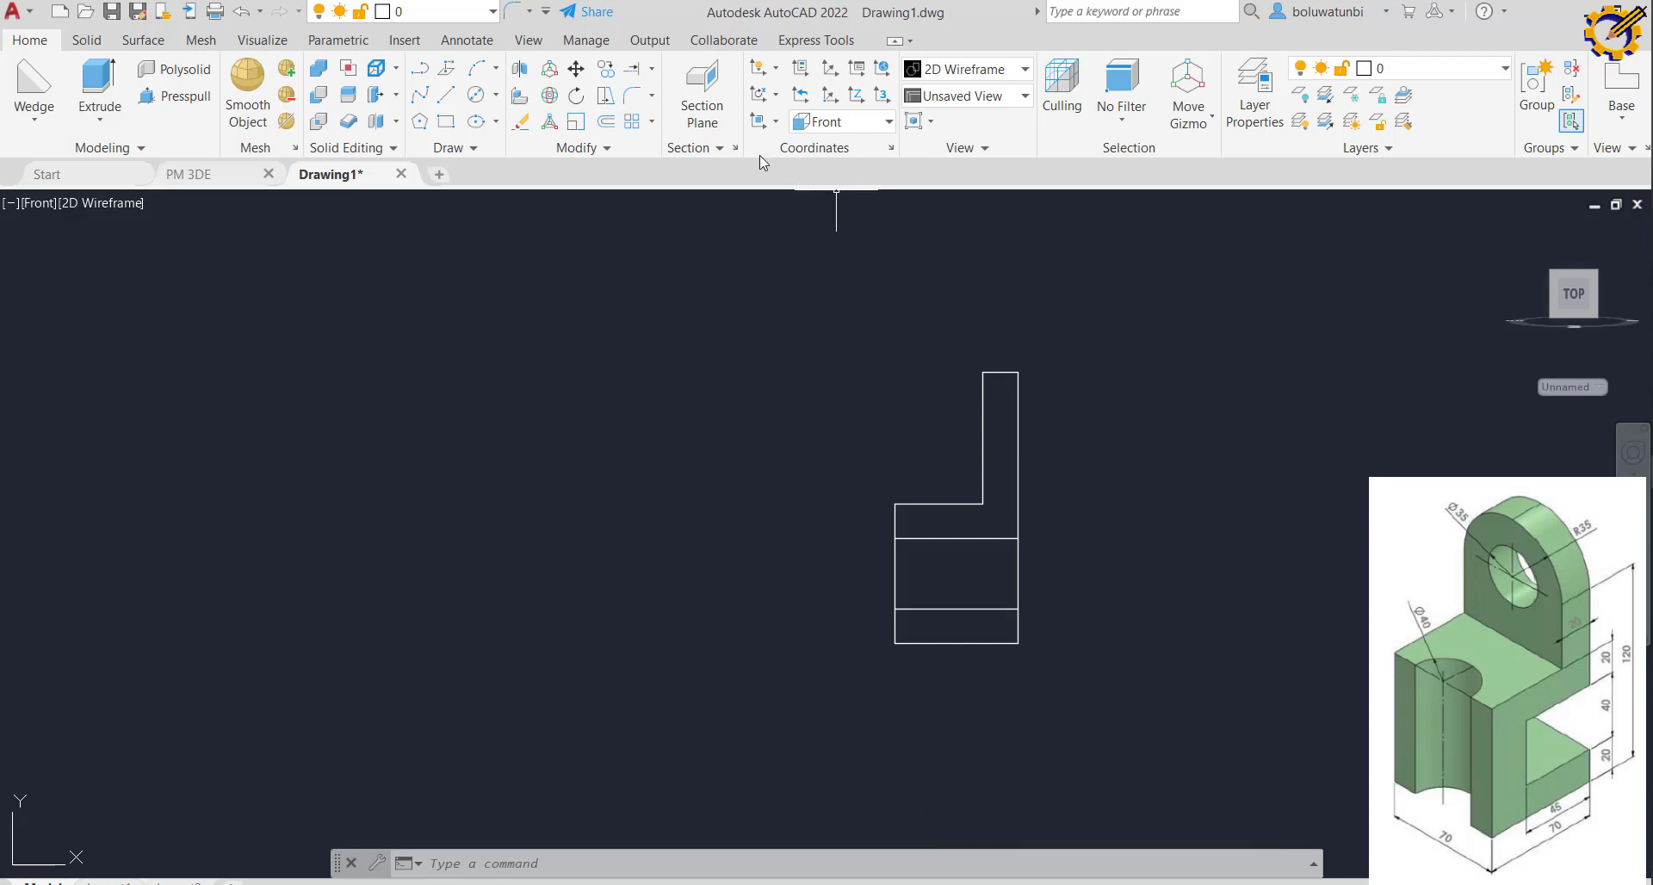
Offset the profile's 80-unit left vertical edge 25 units inward
click(606, 122)
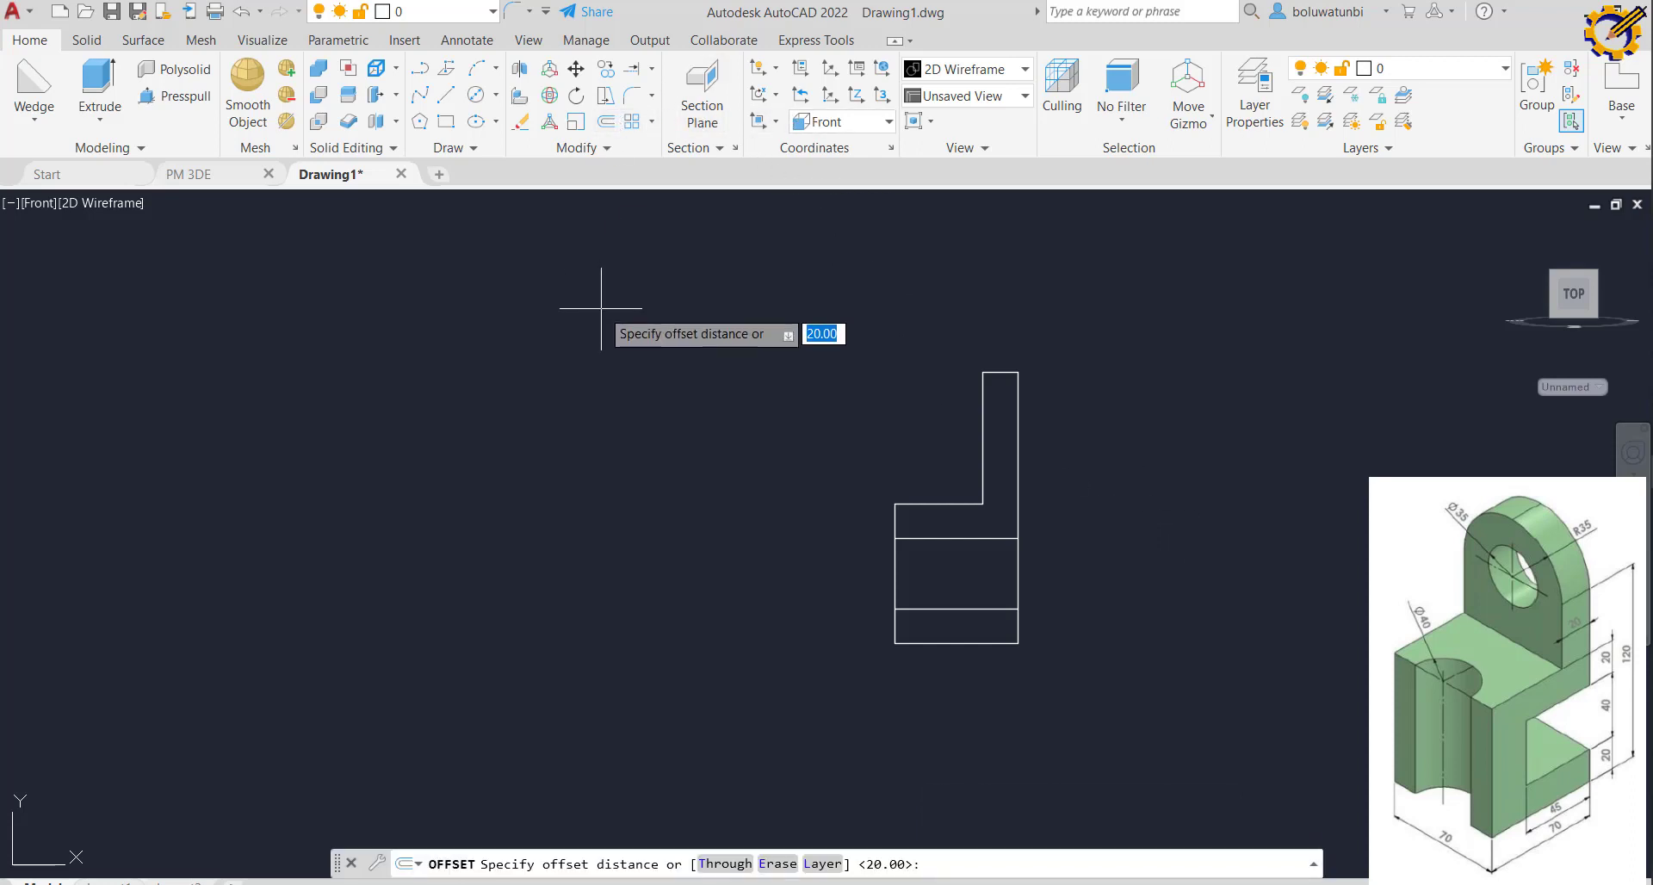
text(25)
key(Return)
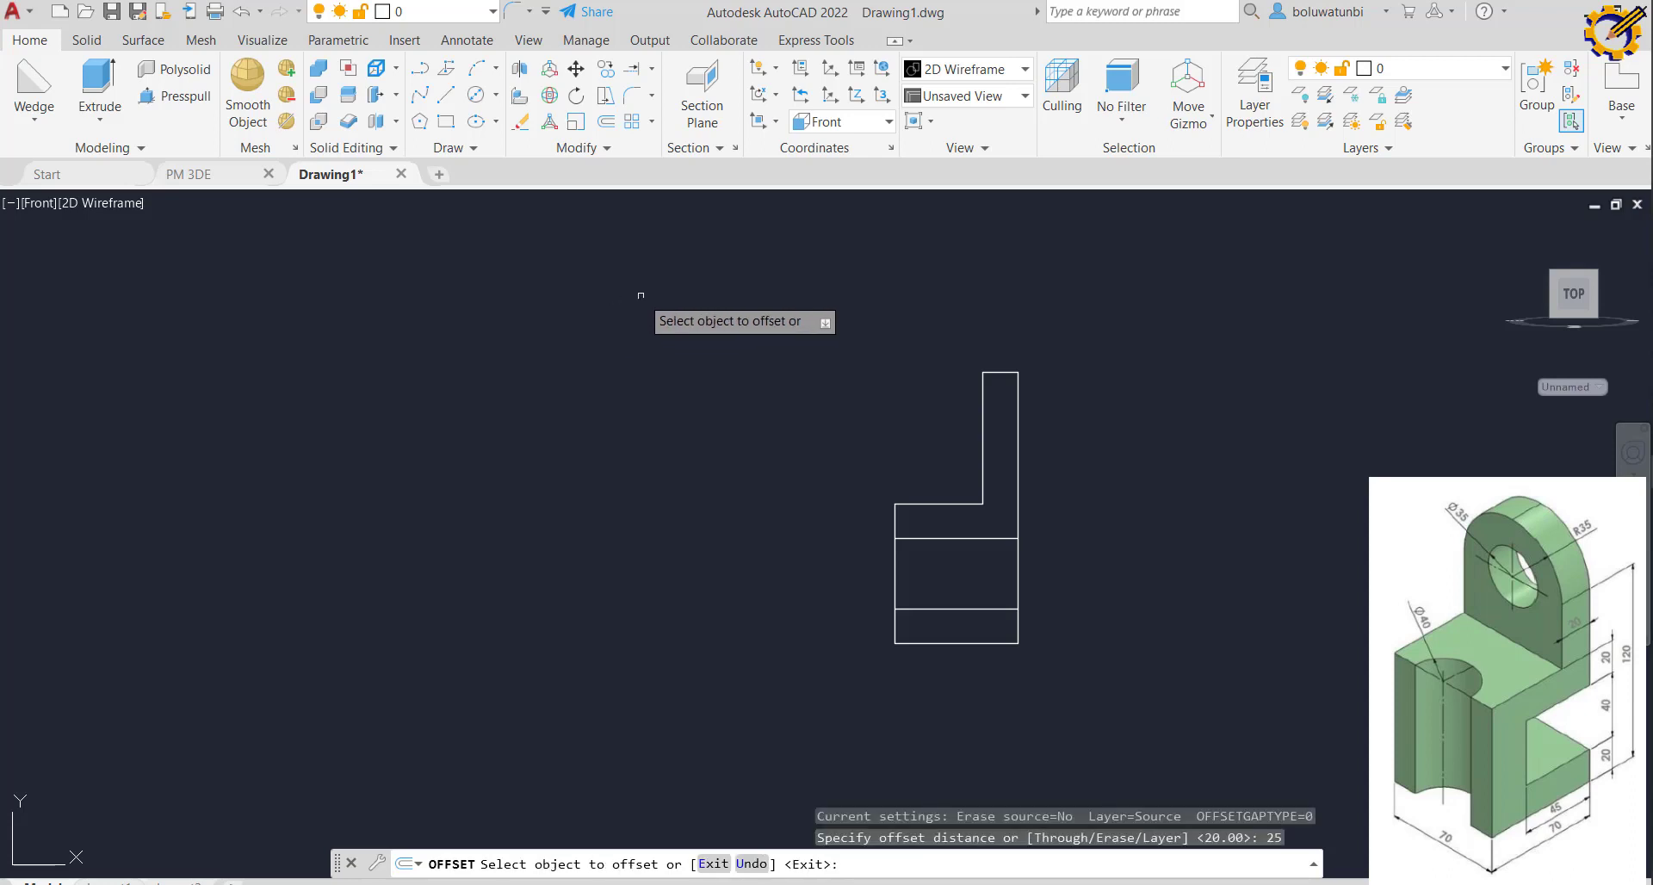
click(894, 571)
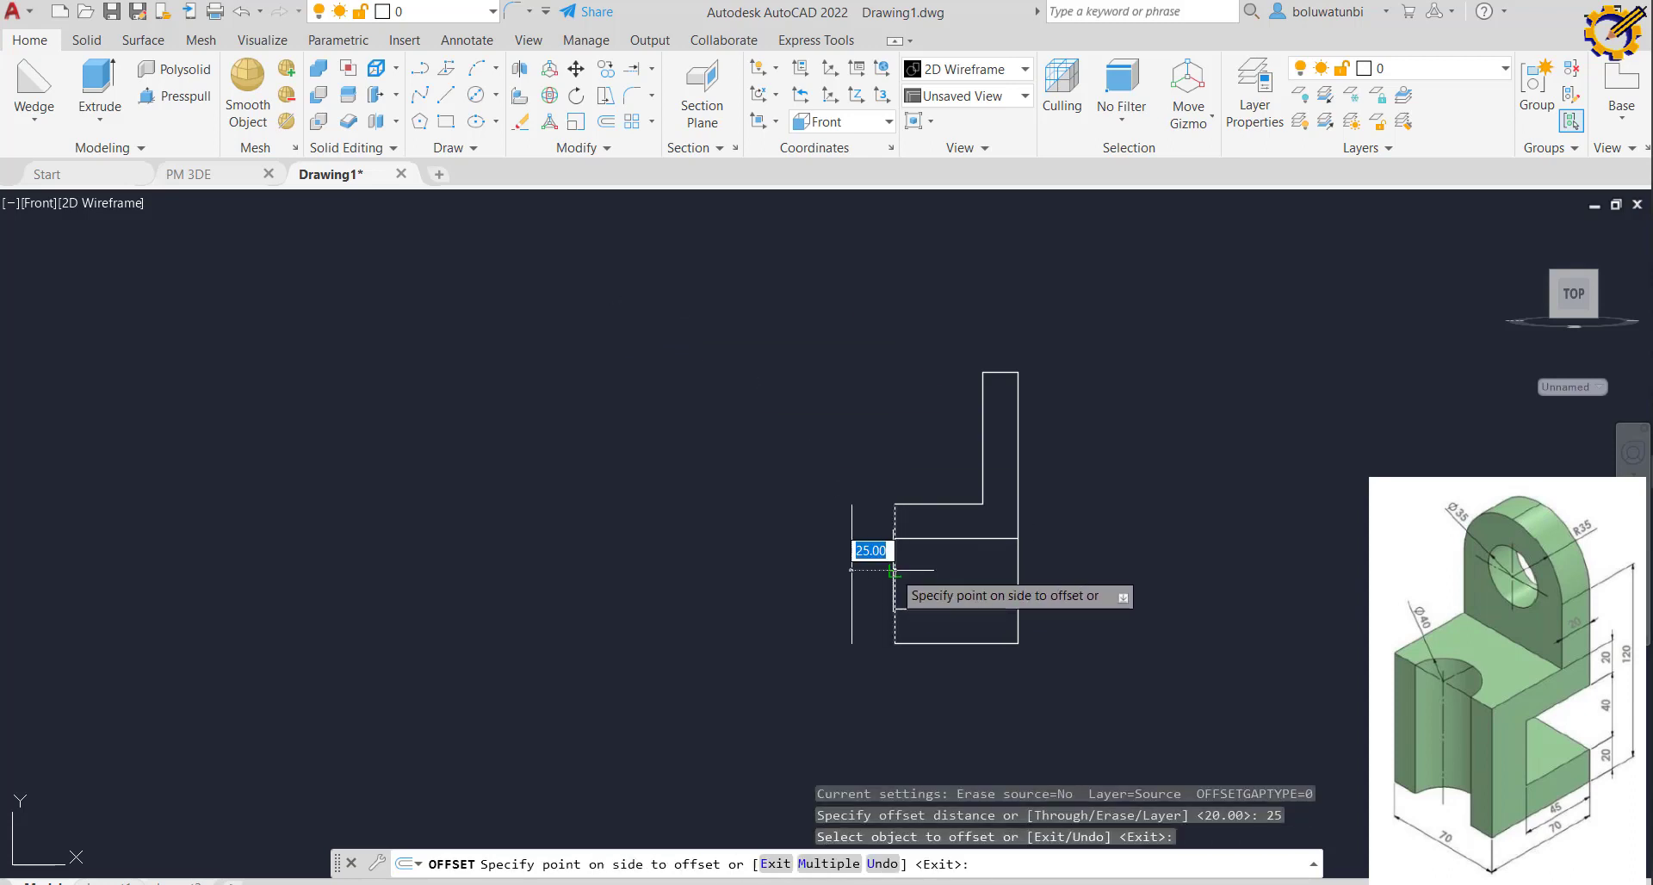
click(929, 571)
right_click(946, 572)
click(996, 585)
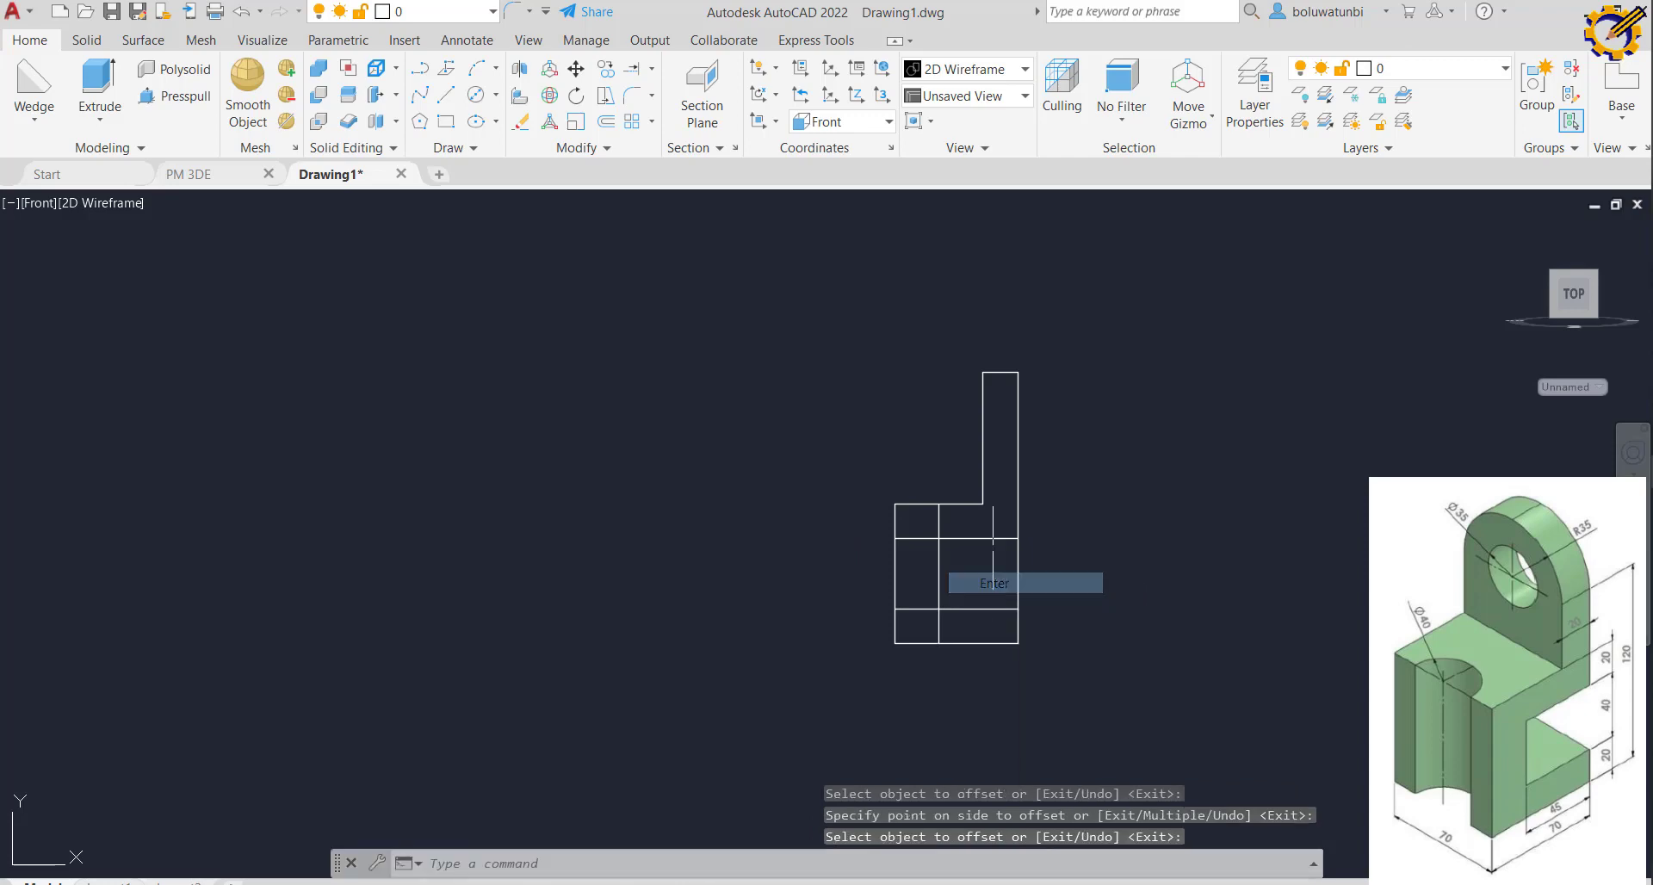
Trim the 155-unit vertical edge between the two horizontal offset lines to open the slot
click(650, 70)
click(615, 94)
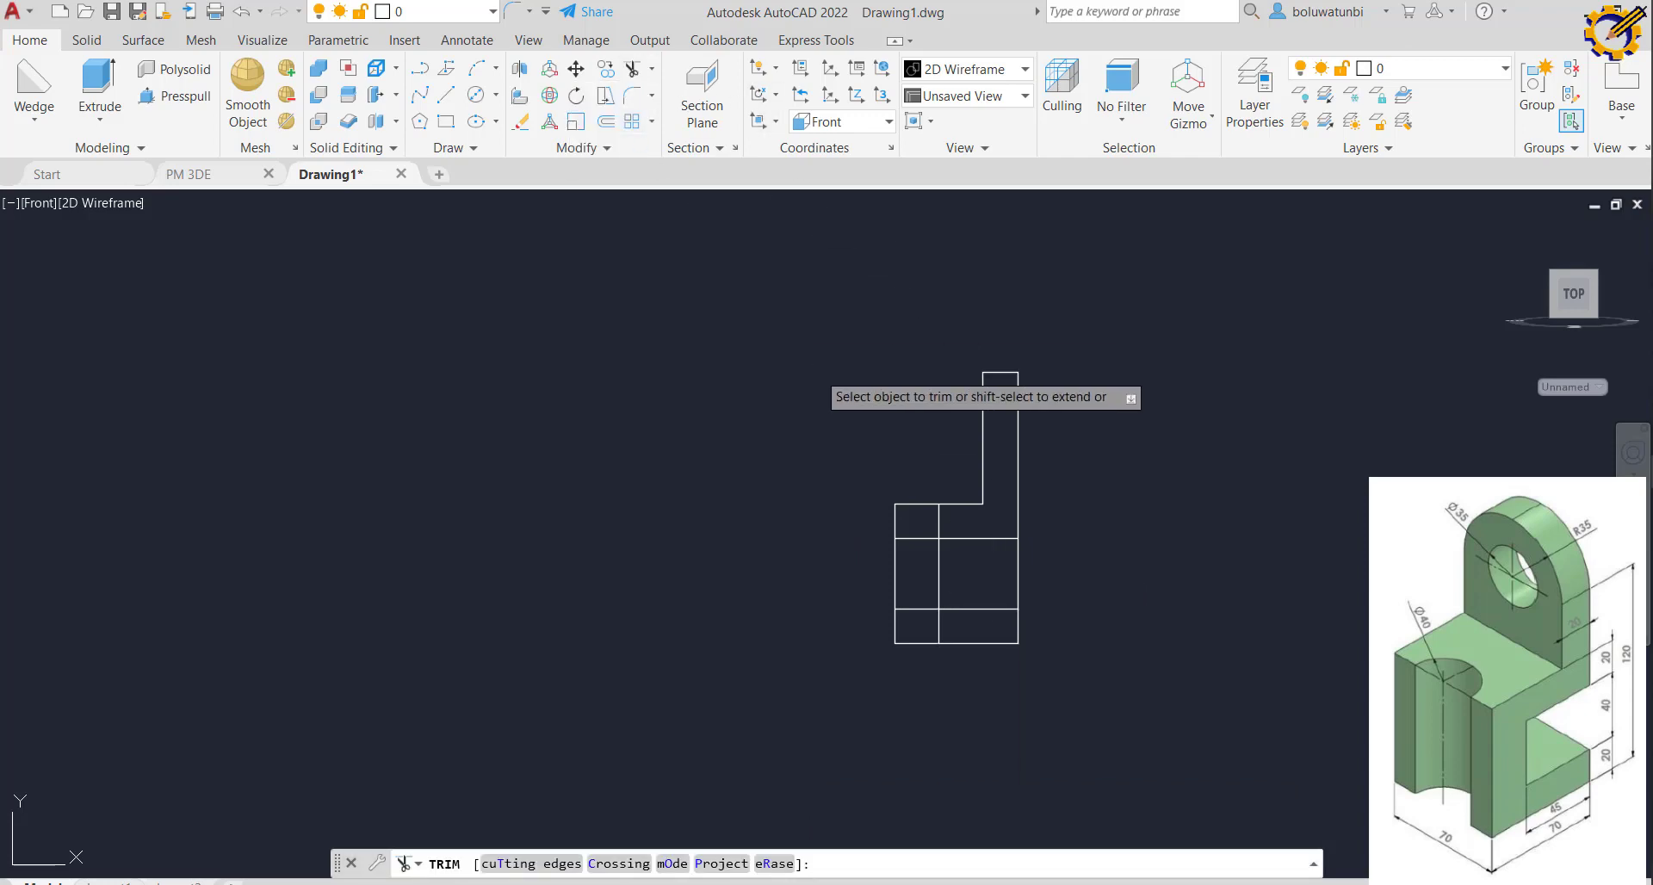
click(1037, 564)
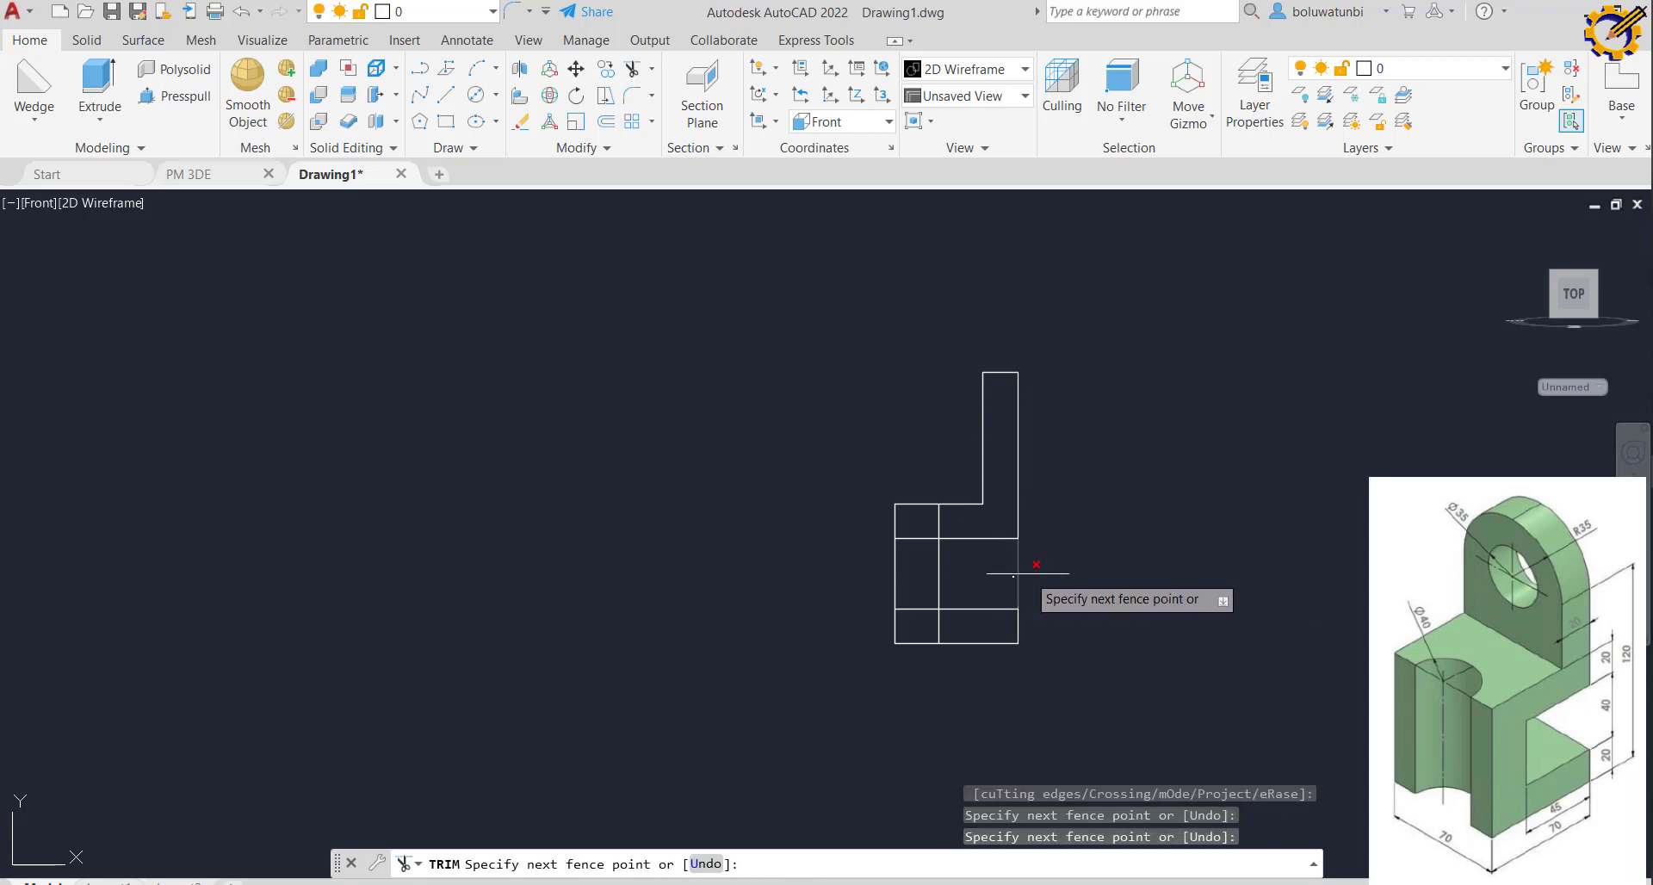
key(Return)
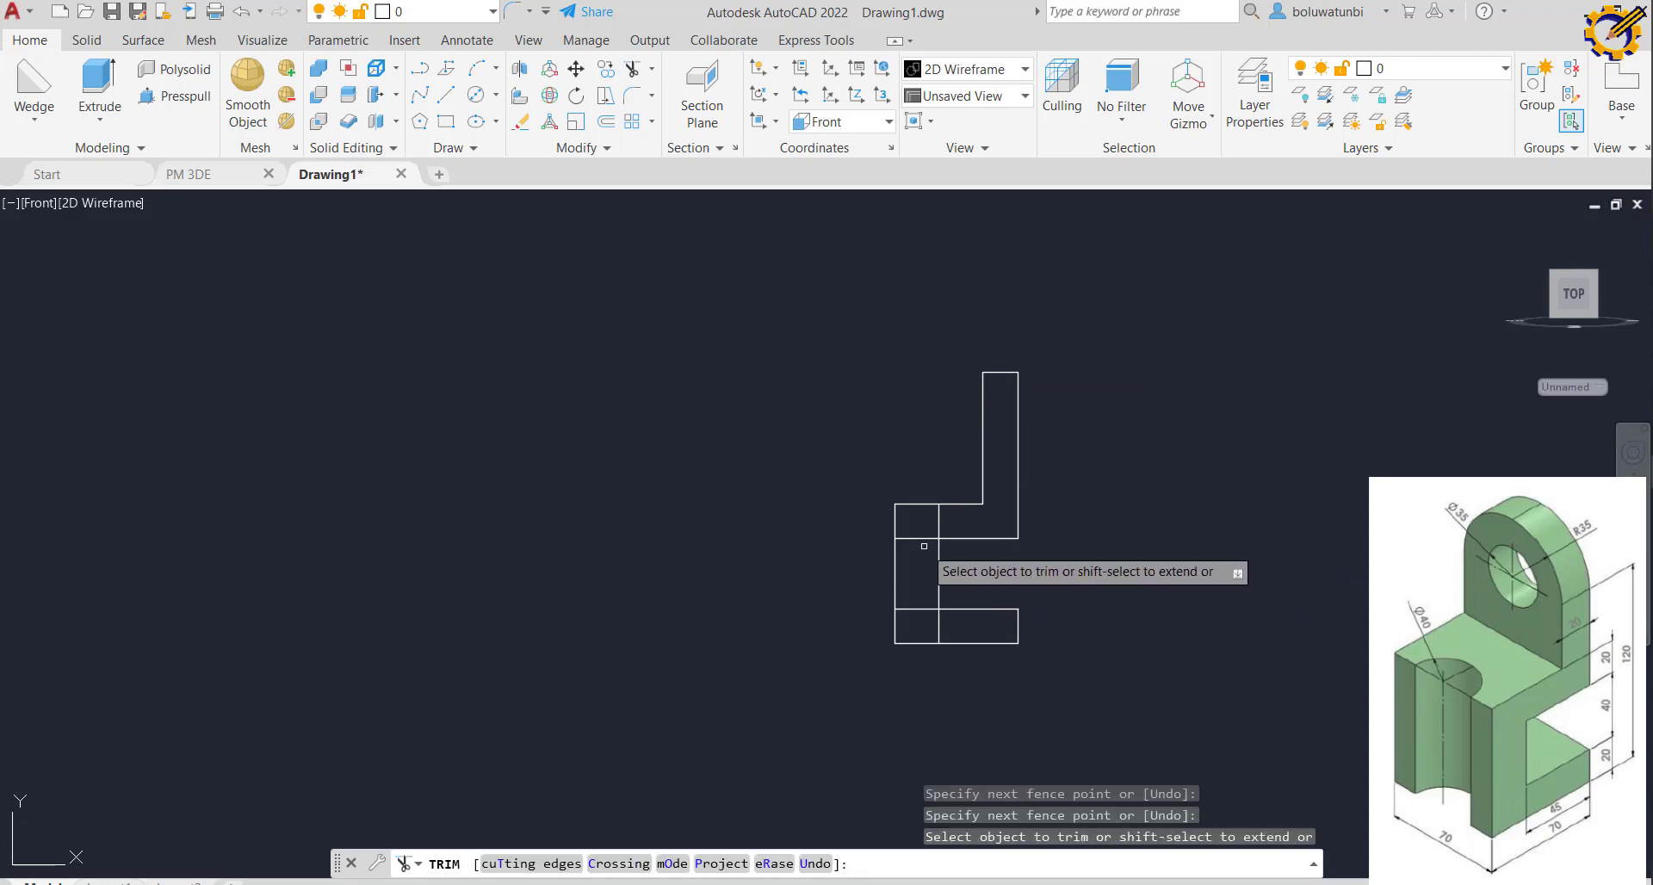
Trim the excess ends of the offset lines above, beside and below the slot, leaving one clean stepped profile outline
click(939, 519)
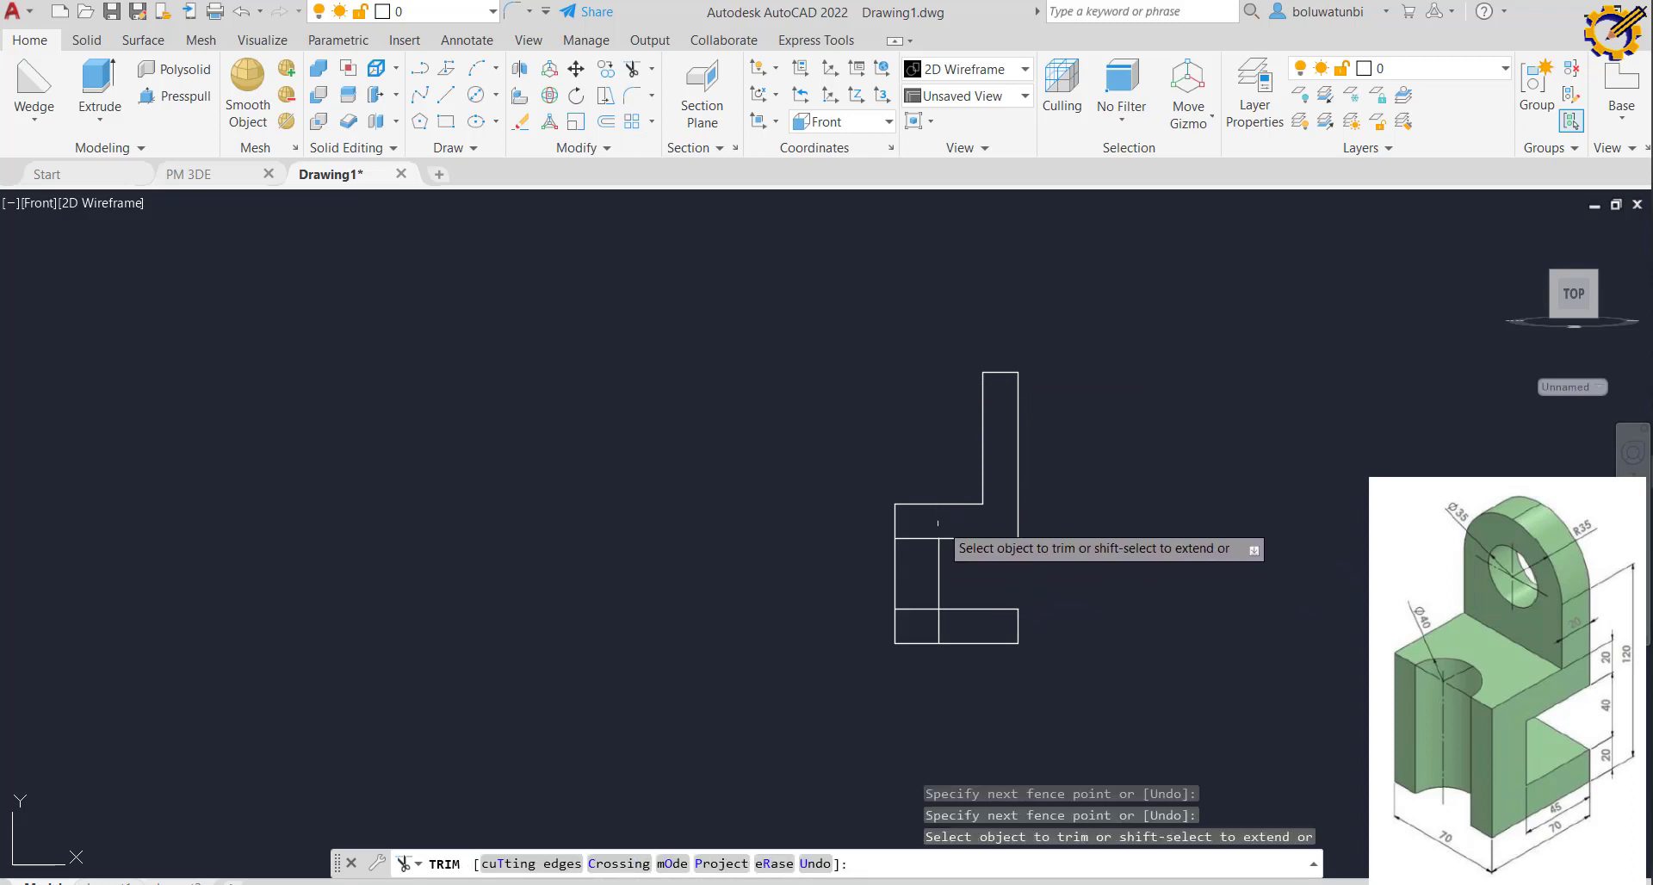
click(921, 527)
click(928, 621)
key(Return)
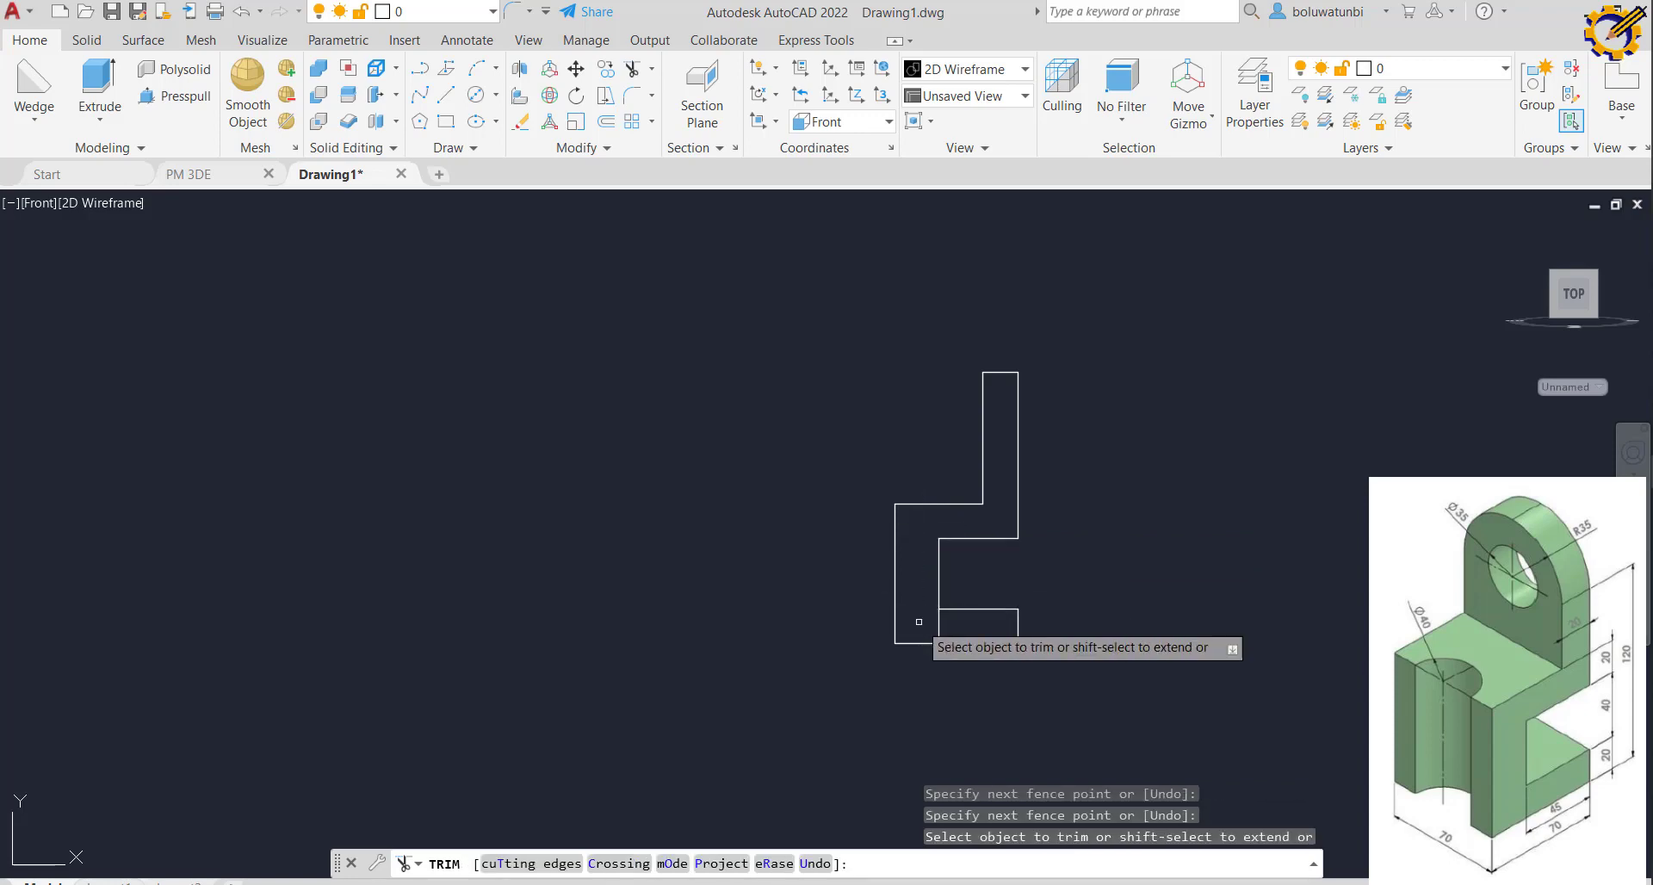
click(958, 633)
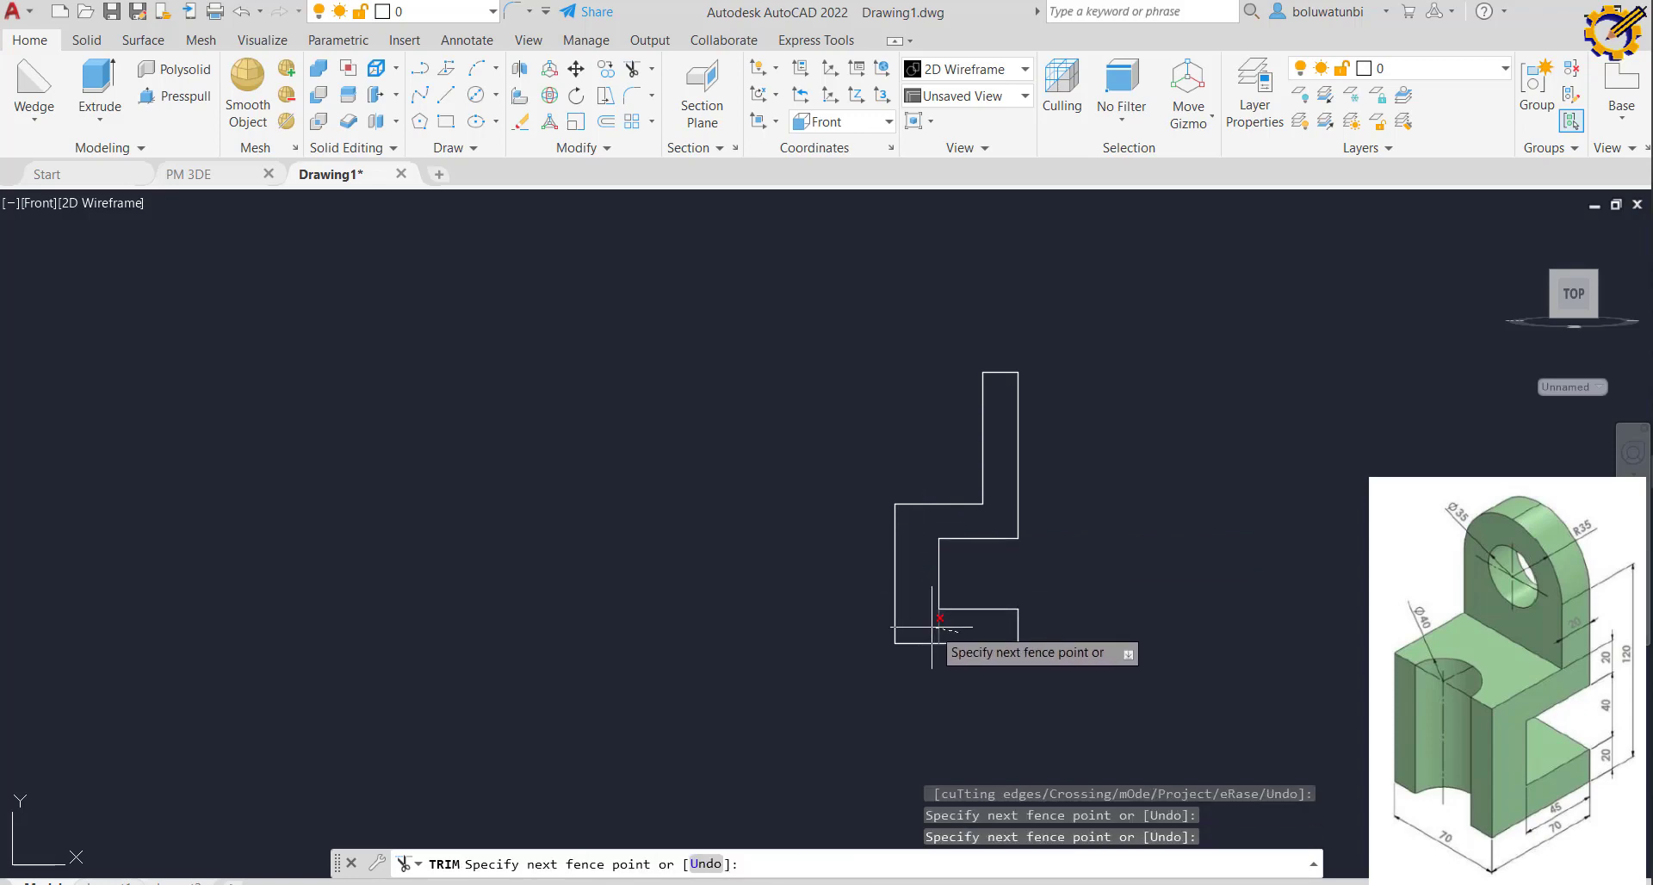
click(930, 625)
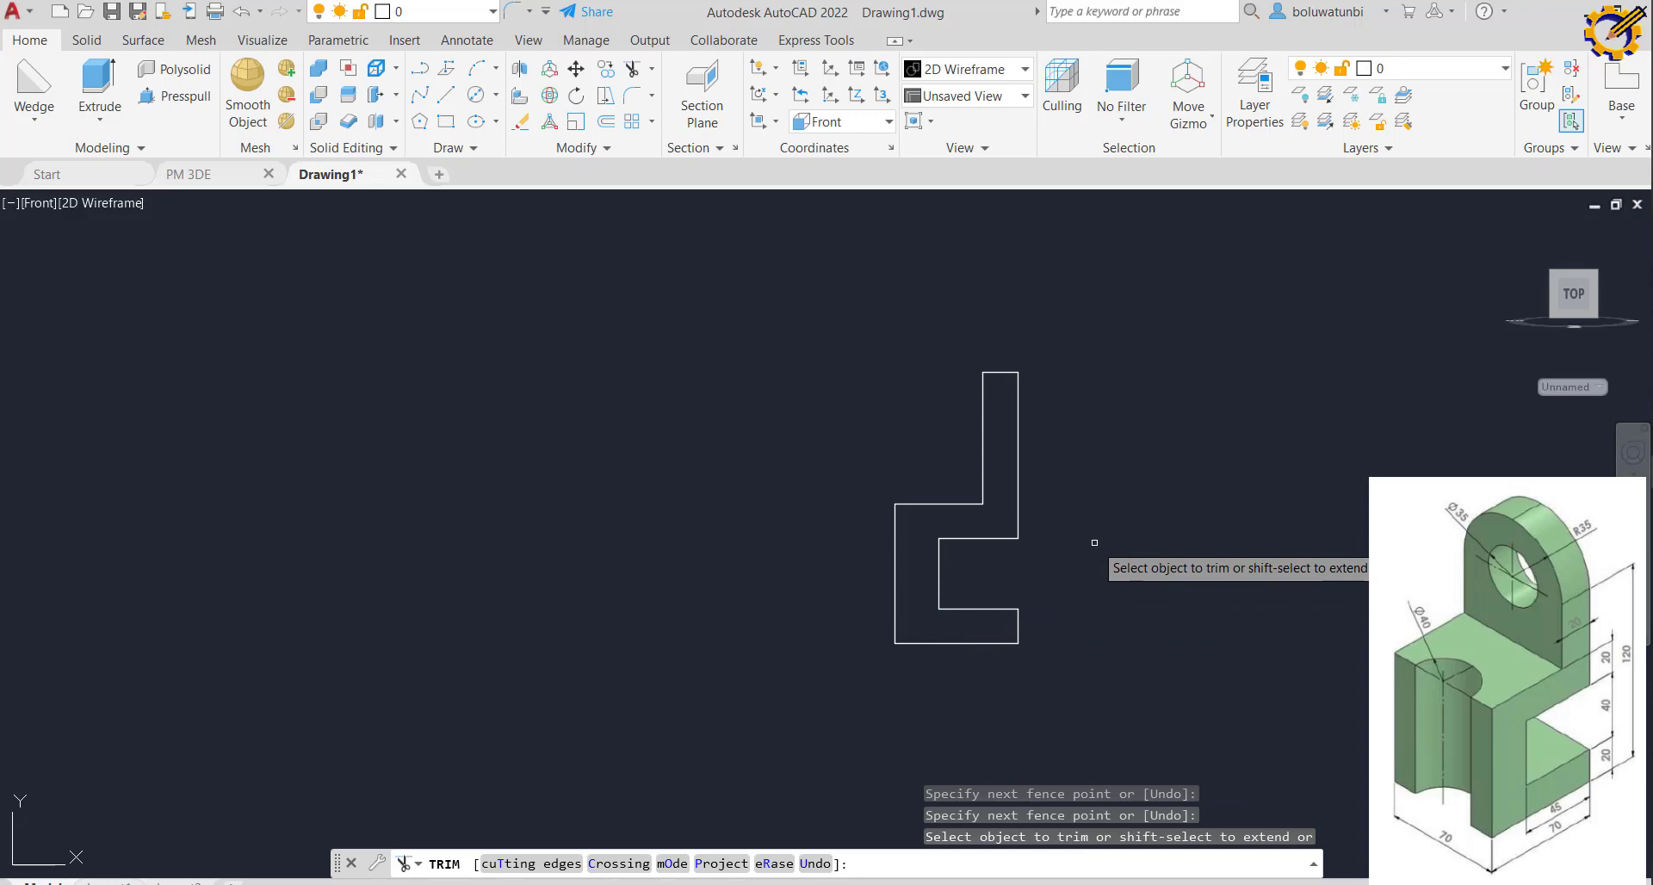
key(Escape)
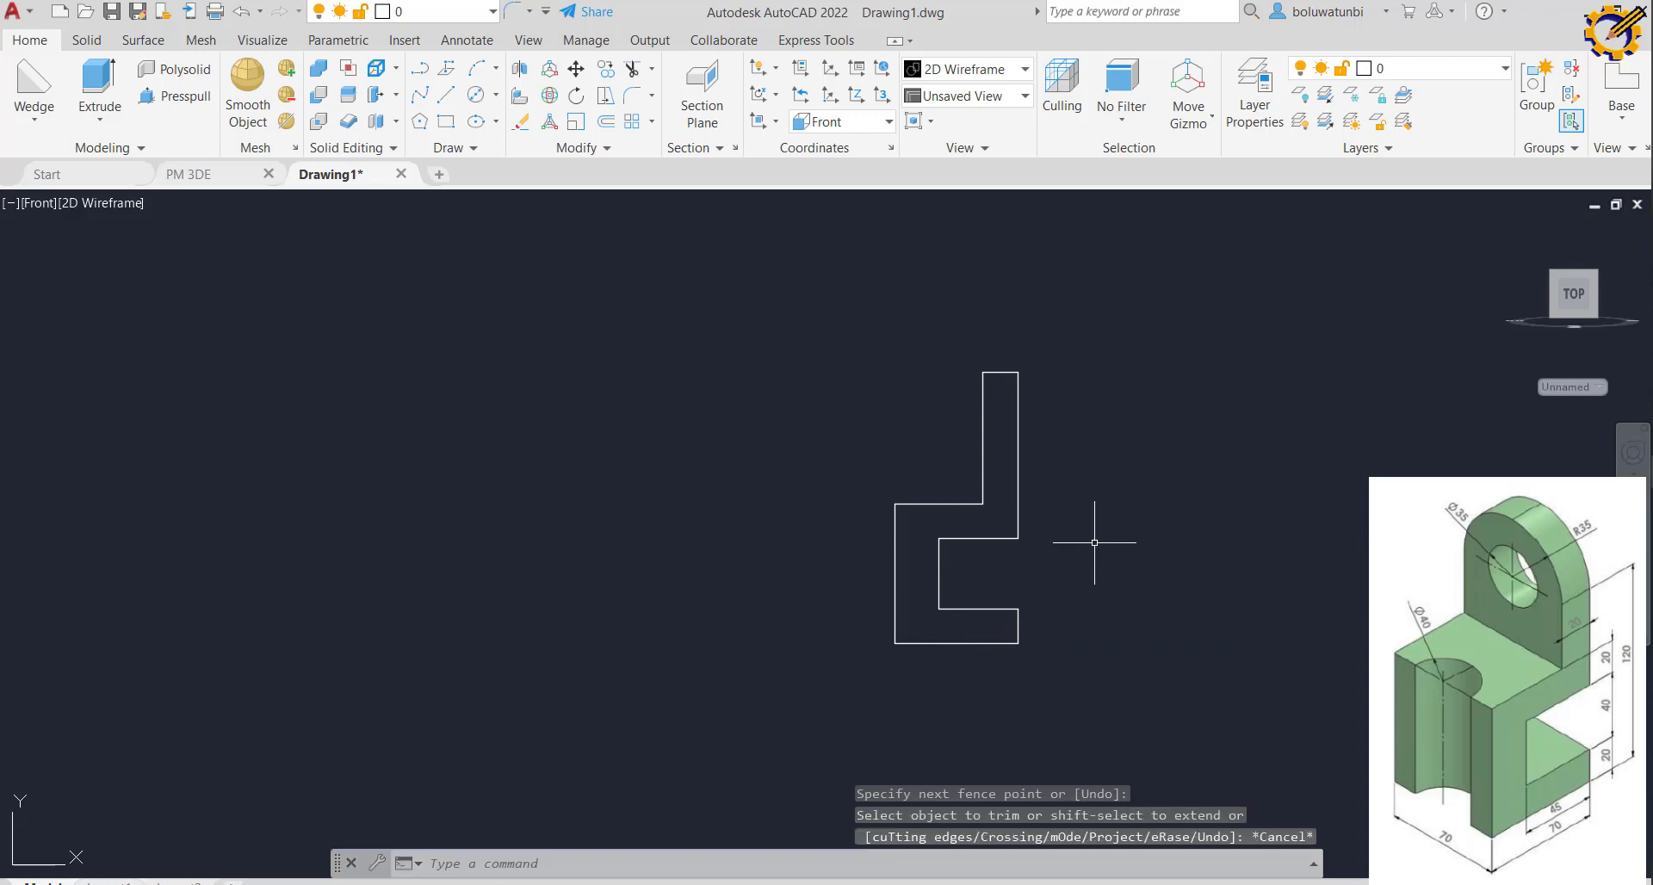
Presspull the closed stepped profile into a solid 70 units deep, working from the SW isometric view
mouse_move(1524, 318)
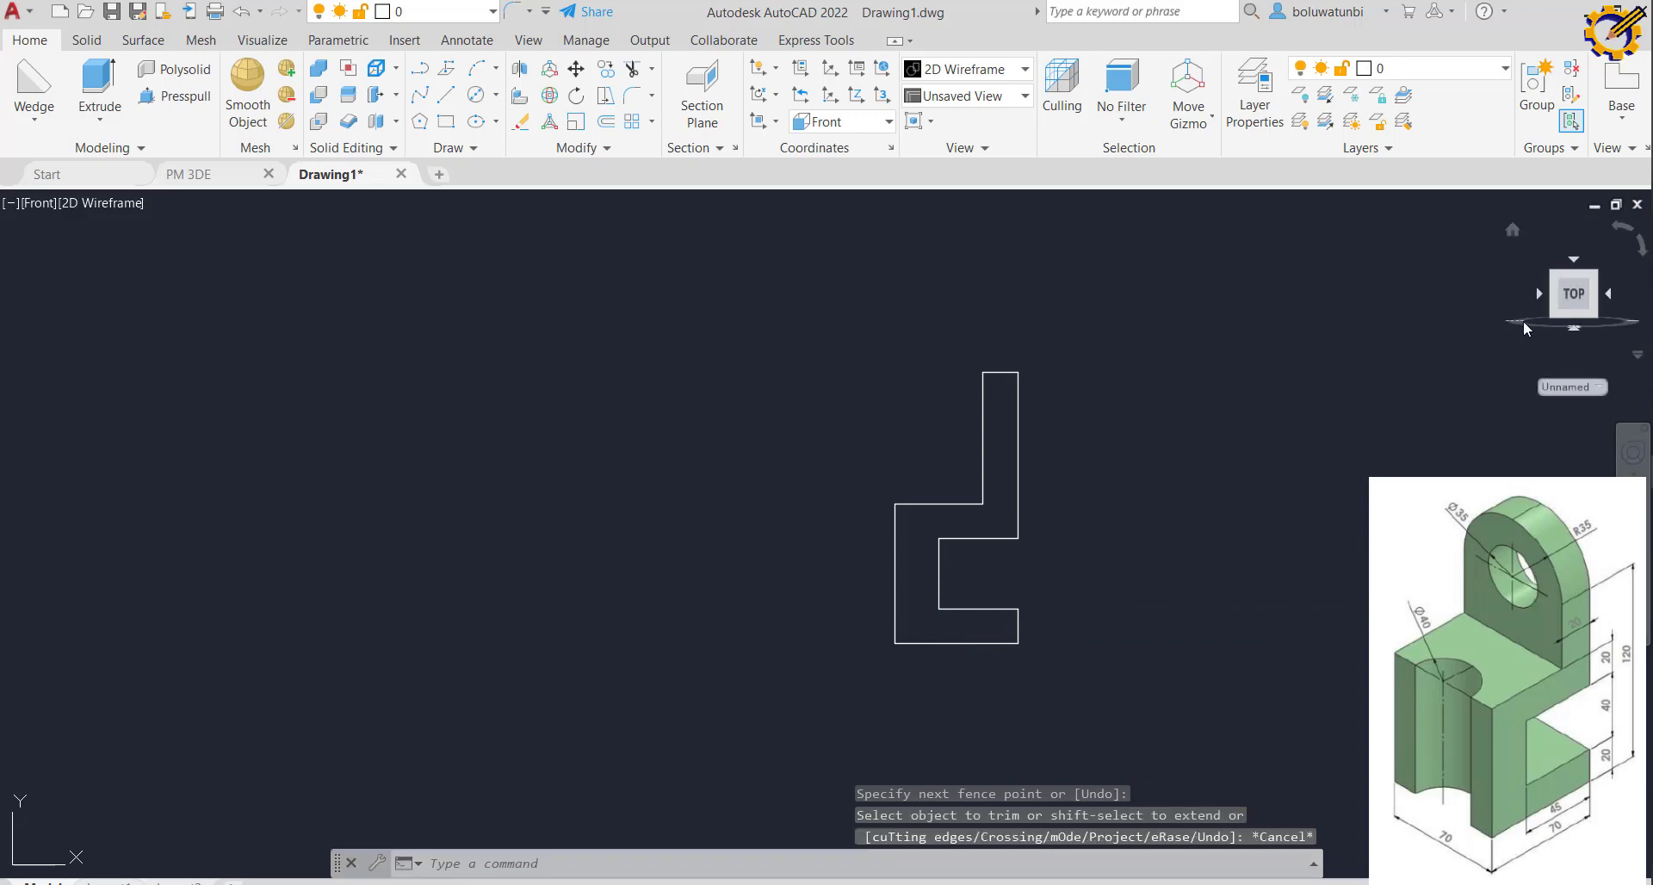
click(1554, 284)
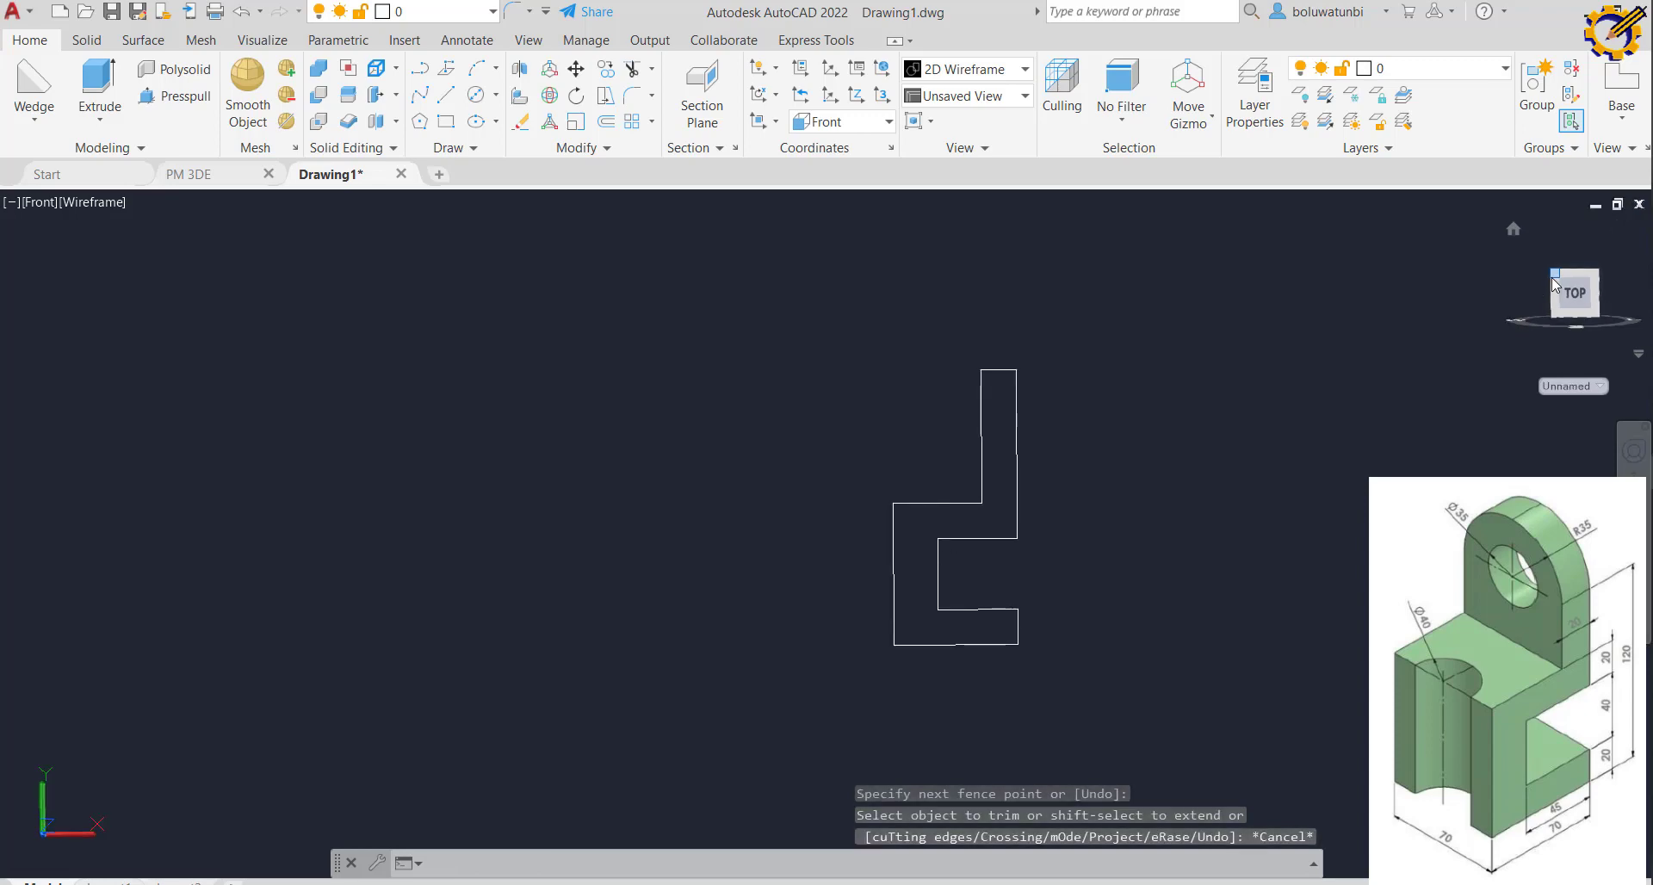
scroll(1066, 594, up, 3)
scroll(1066, 594, down, 4)
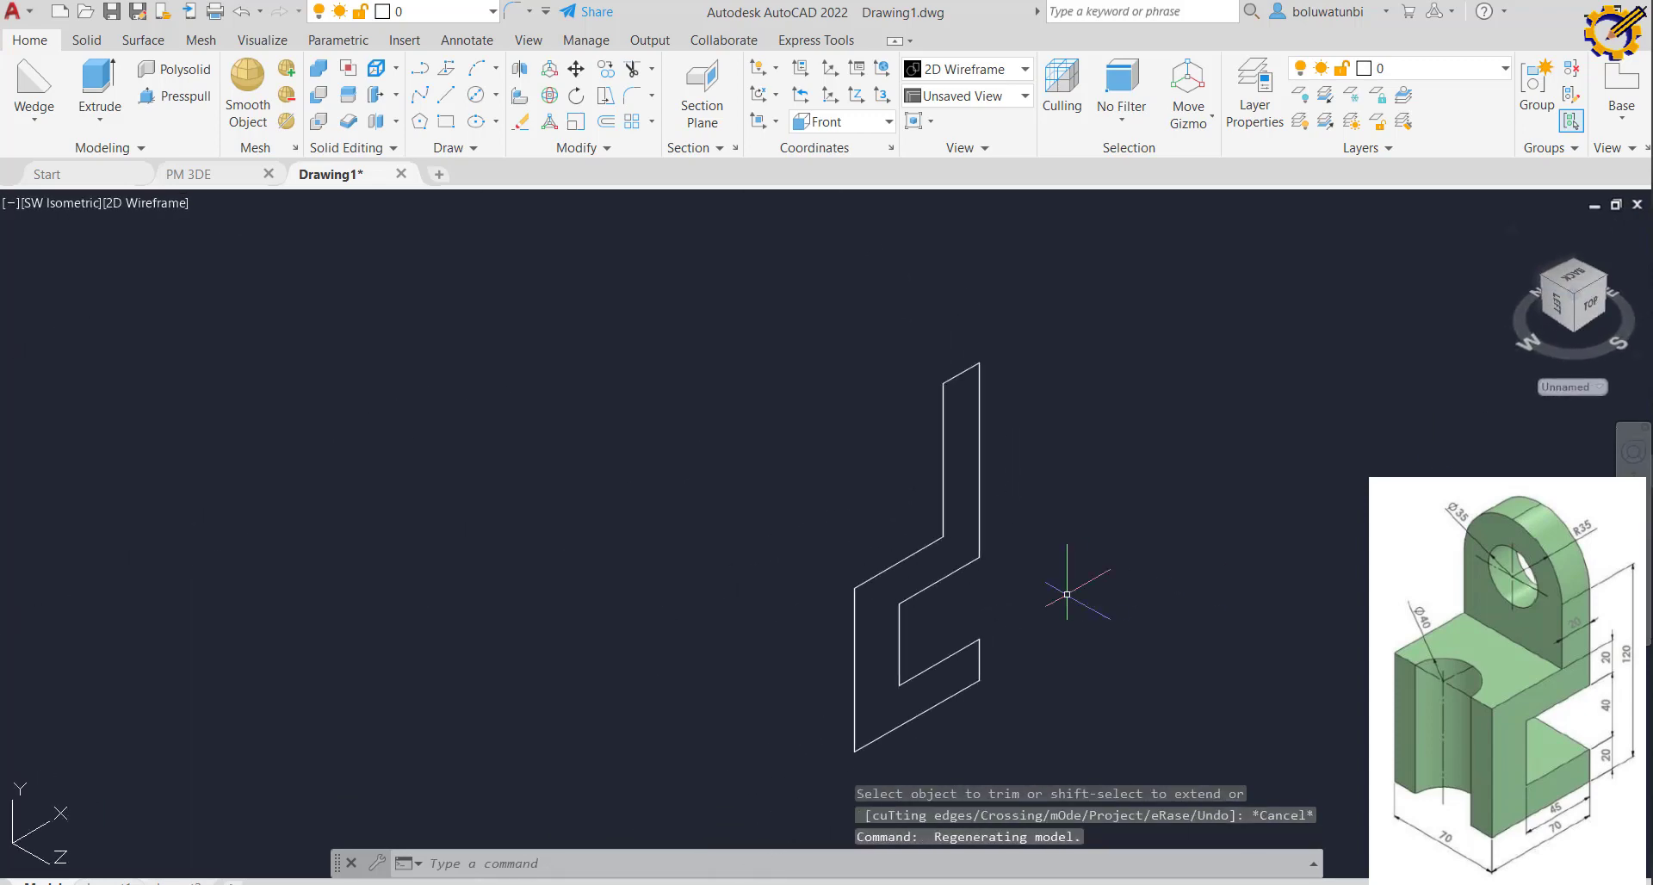
scroll(1067, 594, down, 2)
mouse_move(1066, 594)
middle_down()
mouse_move(946, 568)
mouse_move(932, 549)
mouse_move(881, 579)
middle_up()
scroll(932, 549, up, 6)
scroll(932, 550, down, 2)
scroll(924, 564, down, 2)
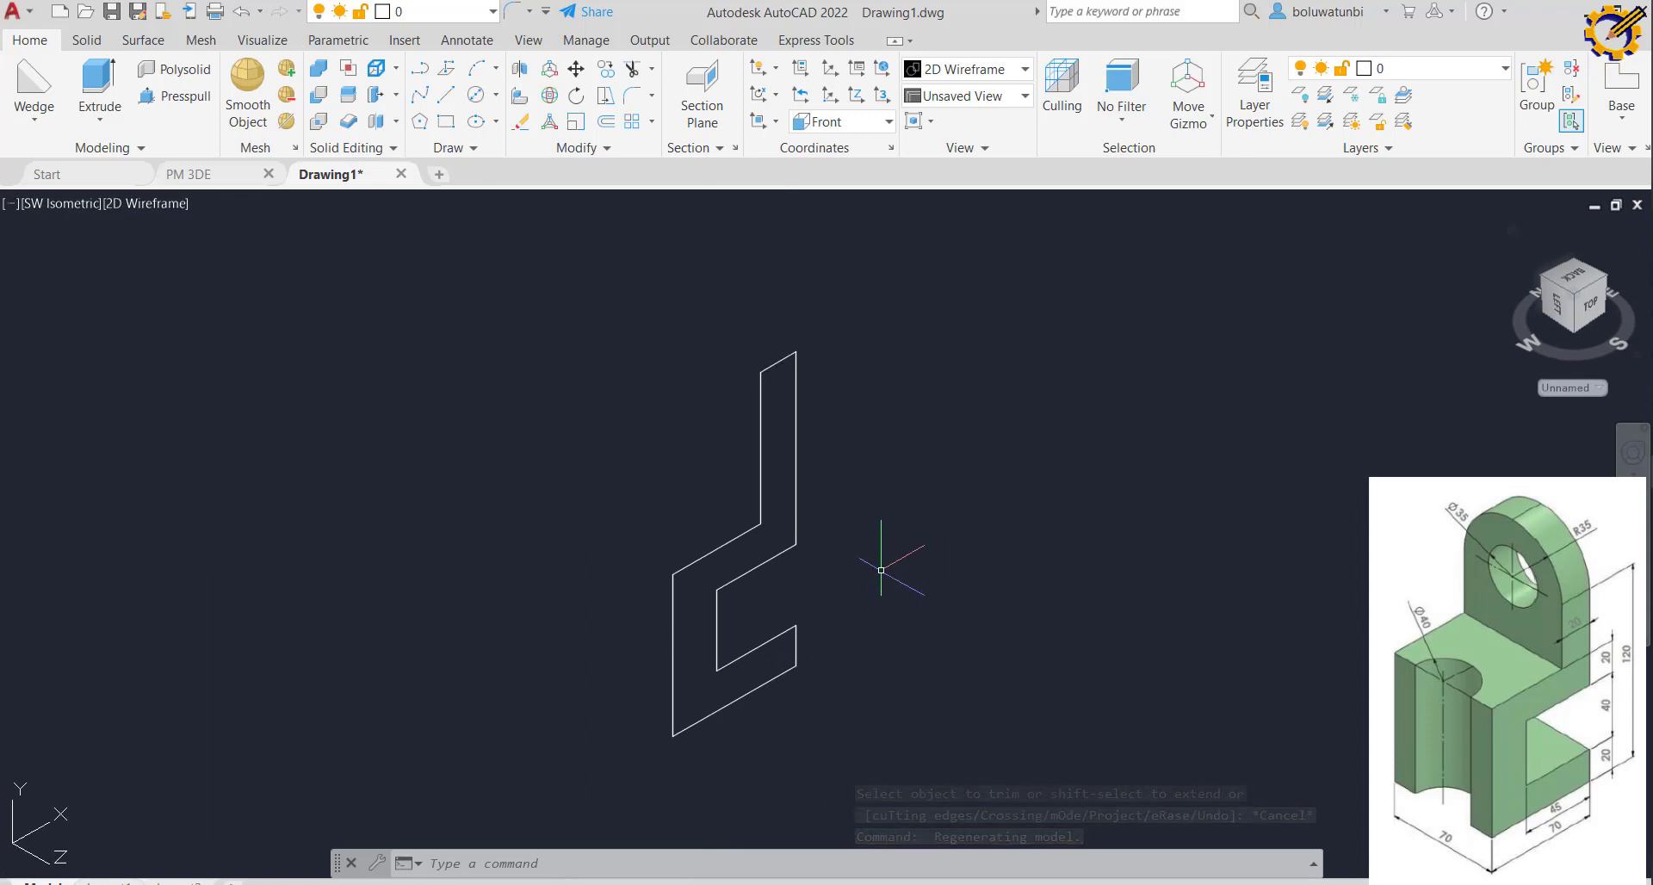
click(186, 95)
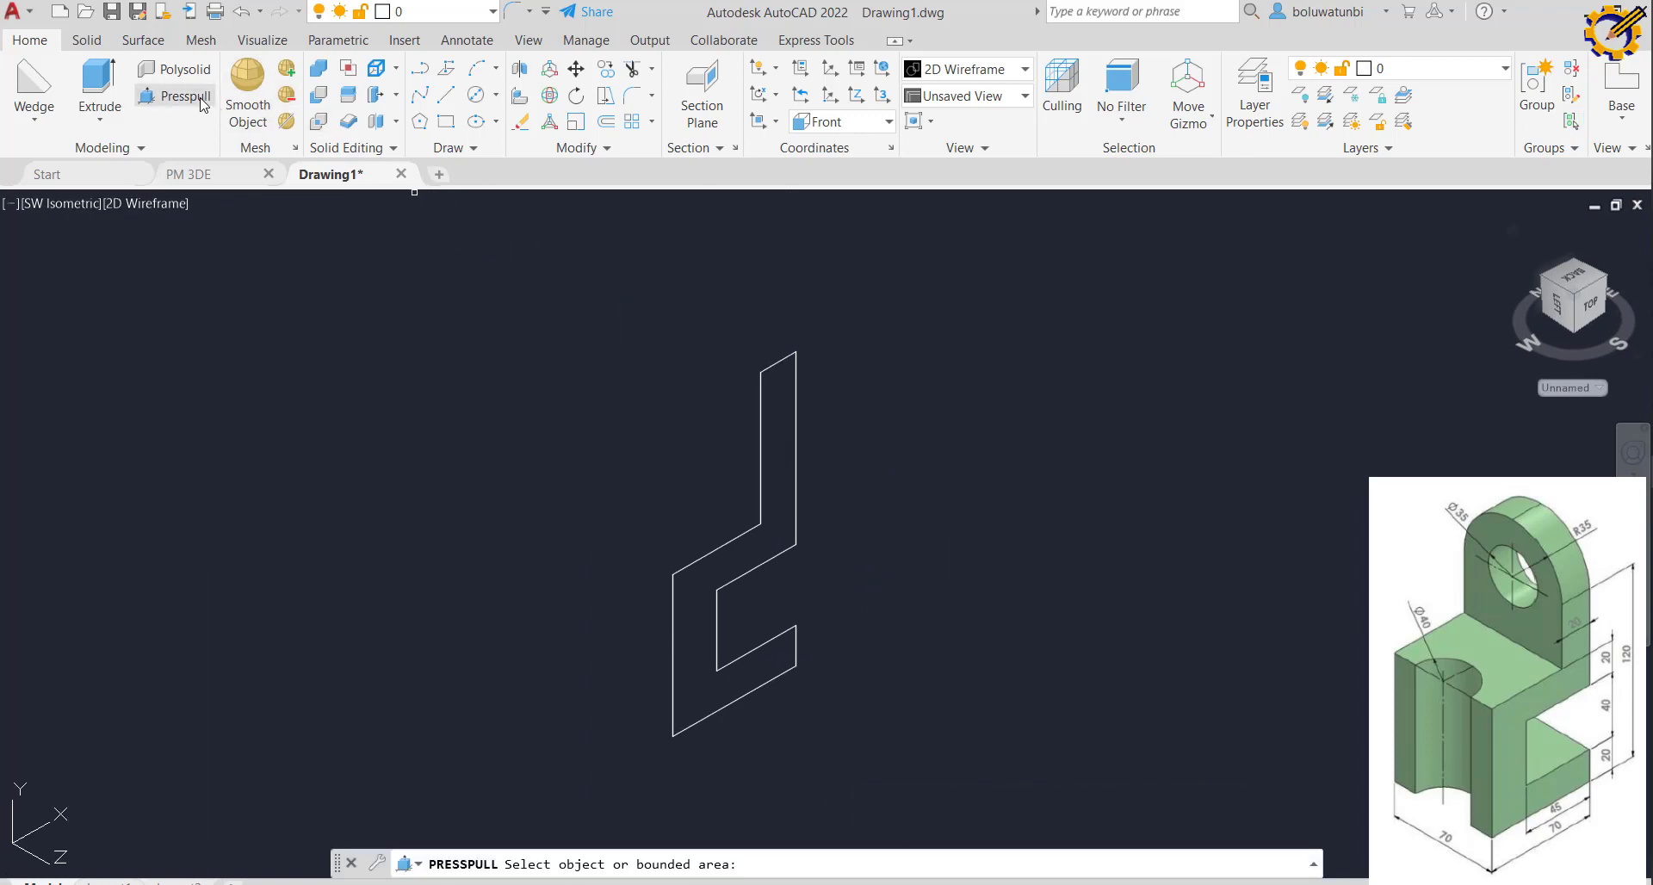
click(778, 481)
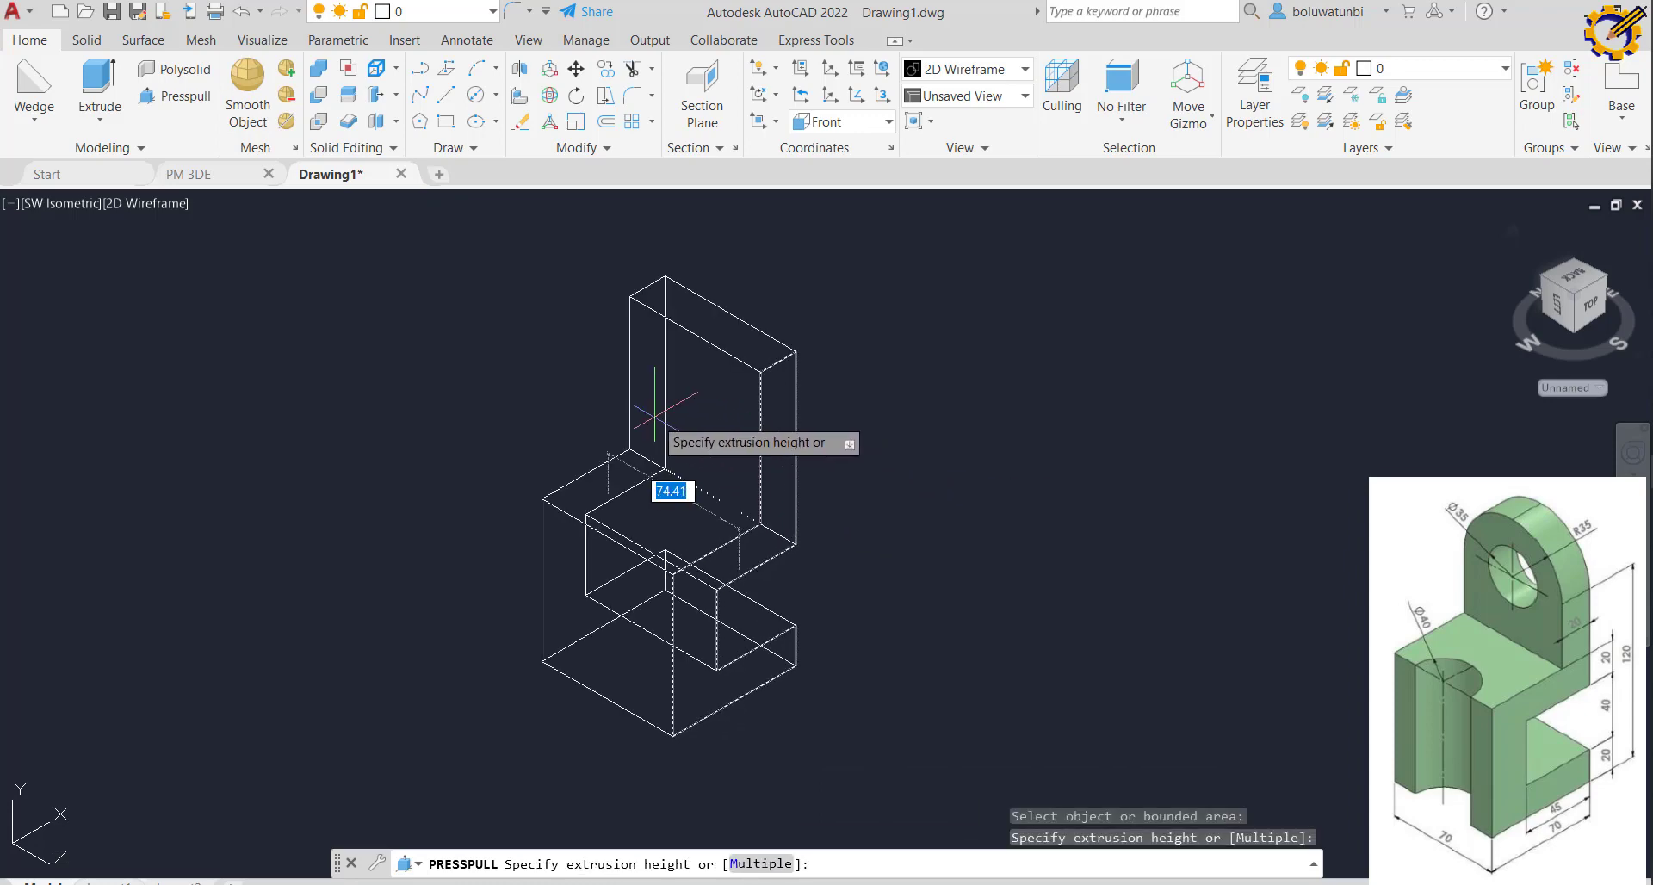
text(70)
key(Return)
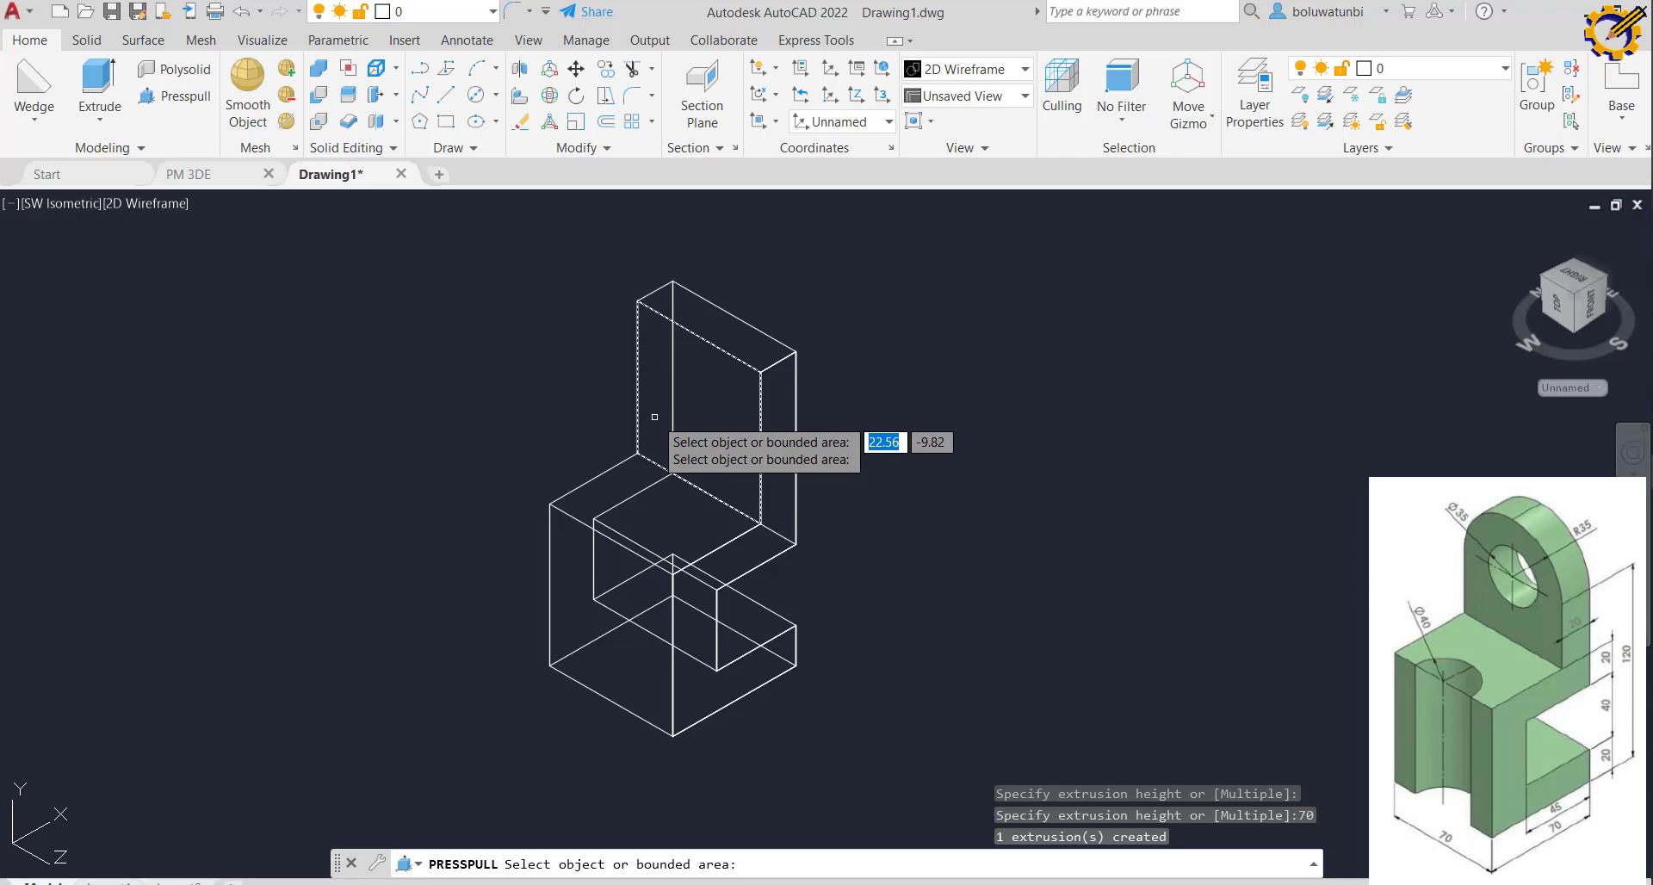
key(Return)
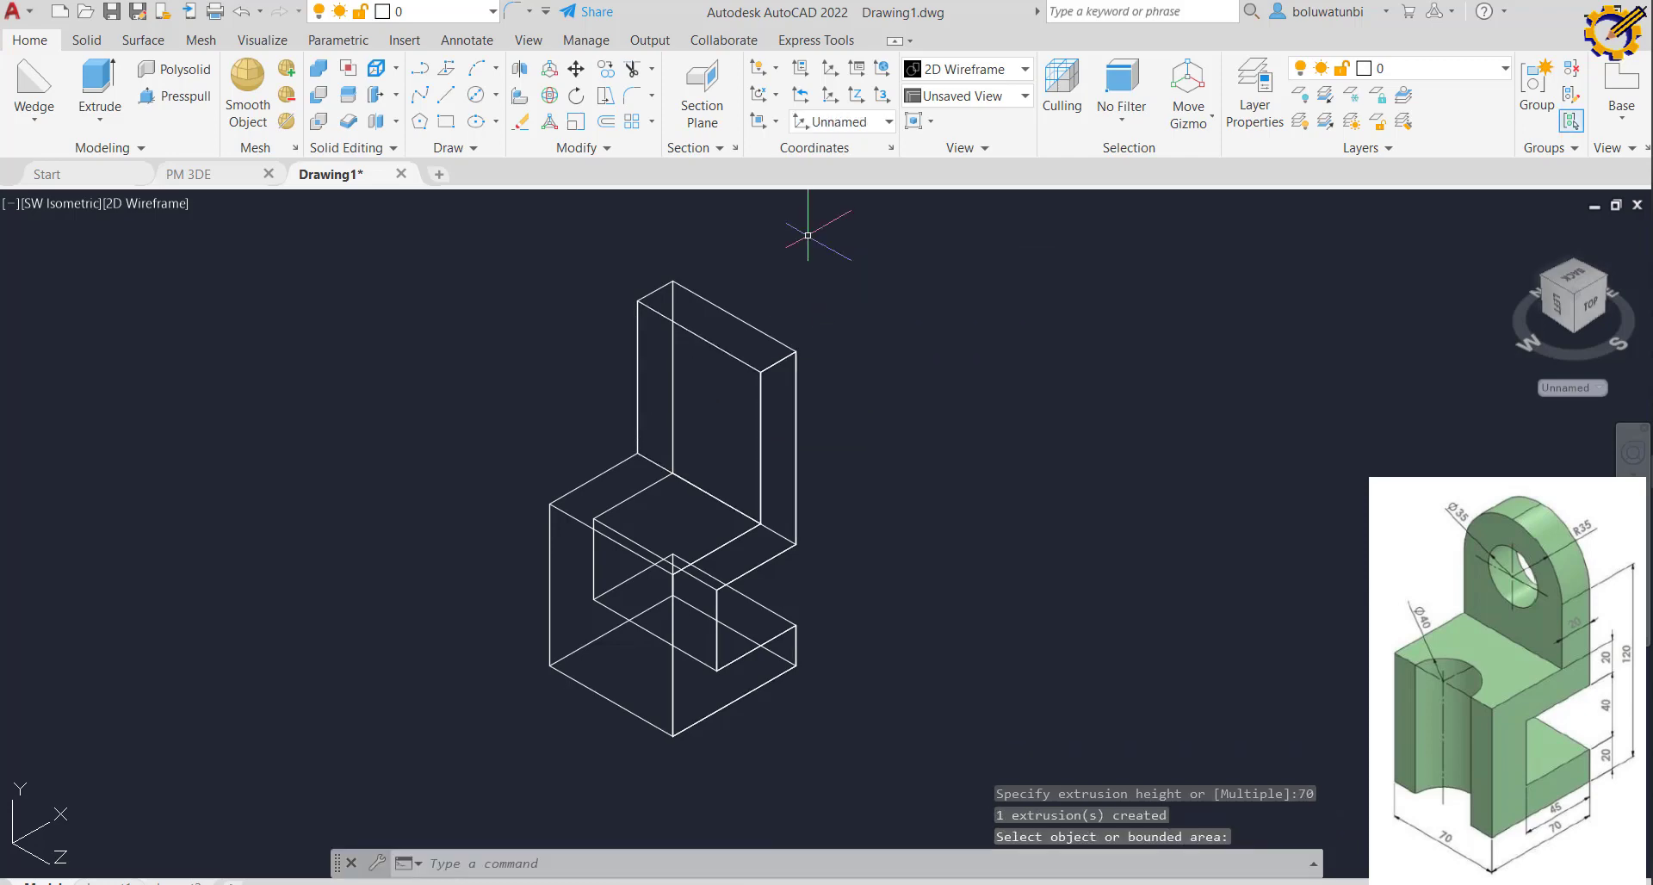
Set the visual style of the model to Shades of Gray
click(1021, 73)
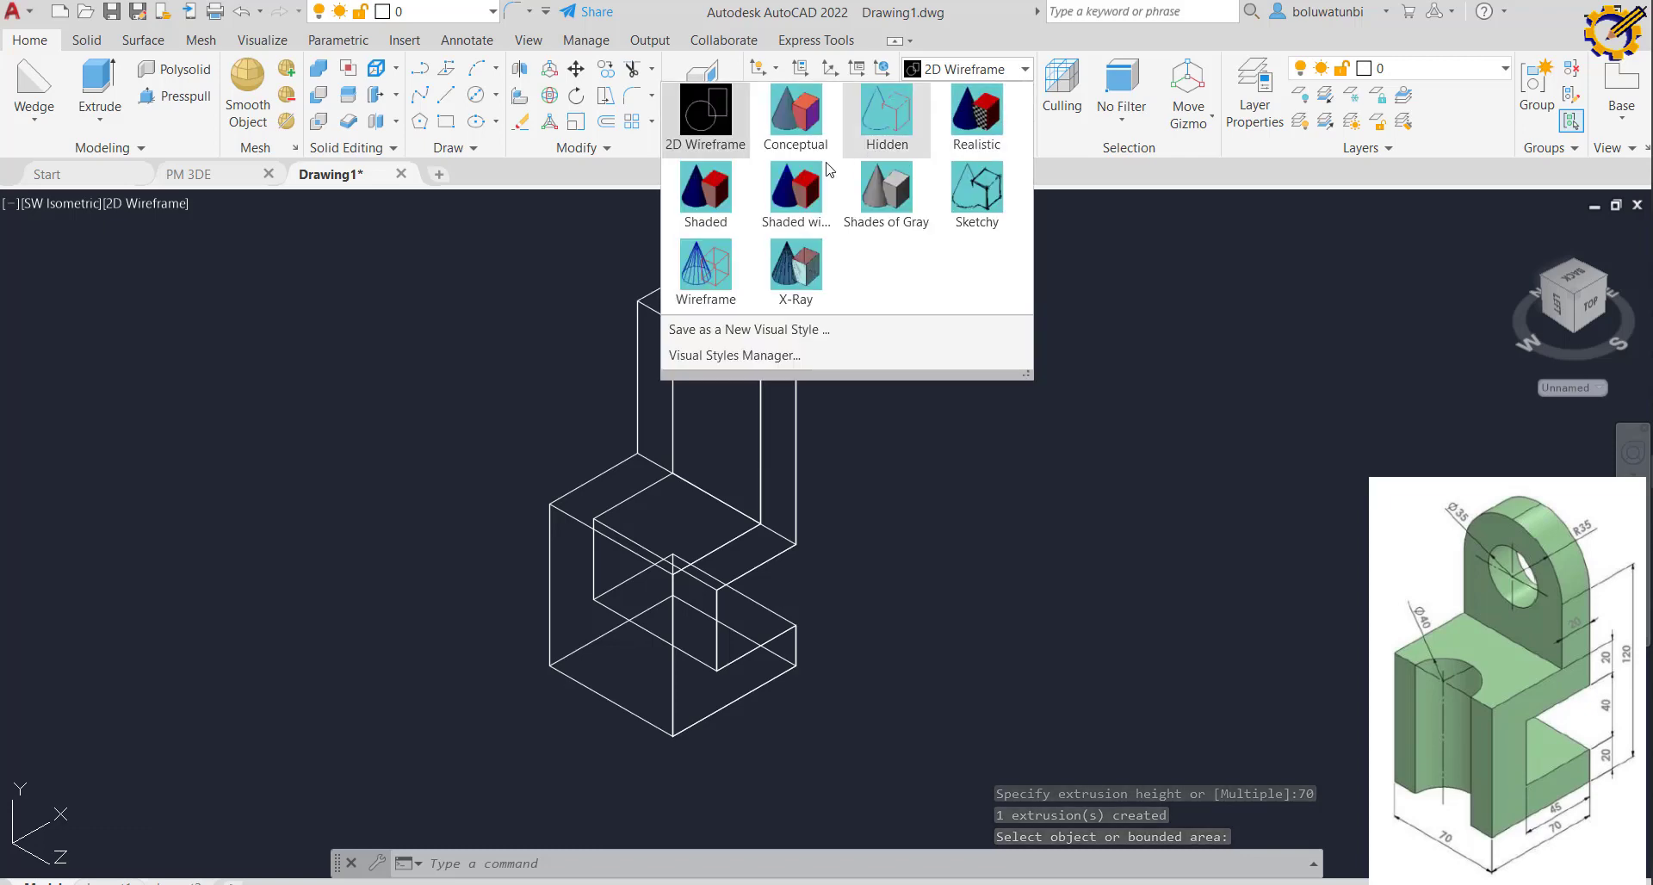
click(734, 193)
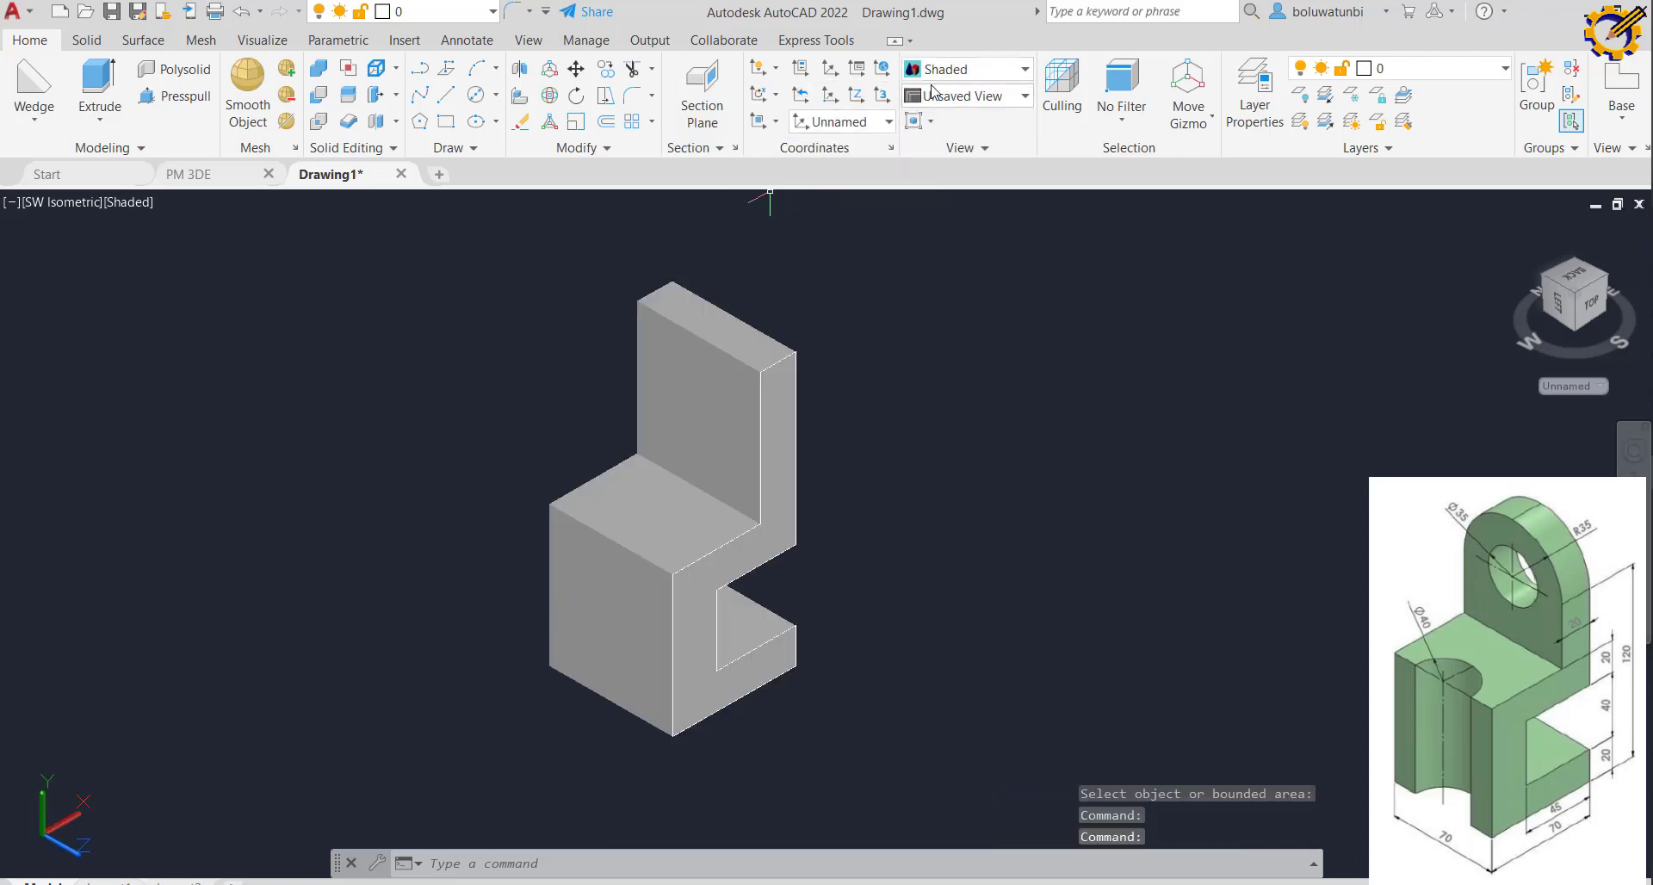
click(1024, 71)
click(887, 193)
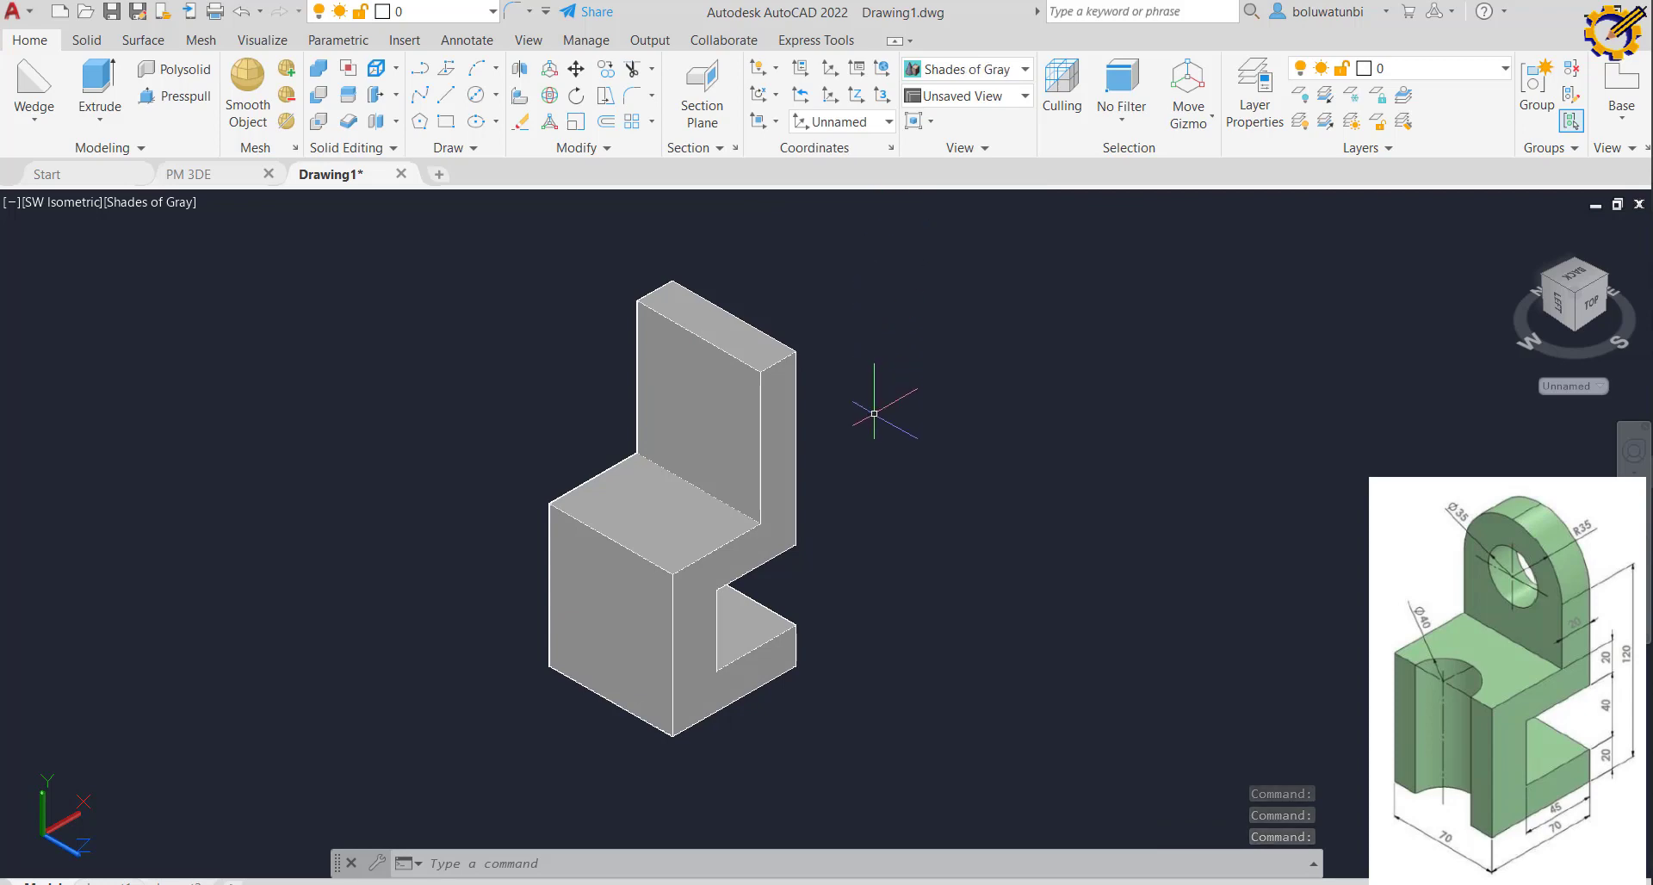
key(XF86MonBrightnessUp)
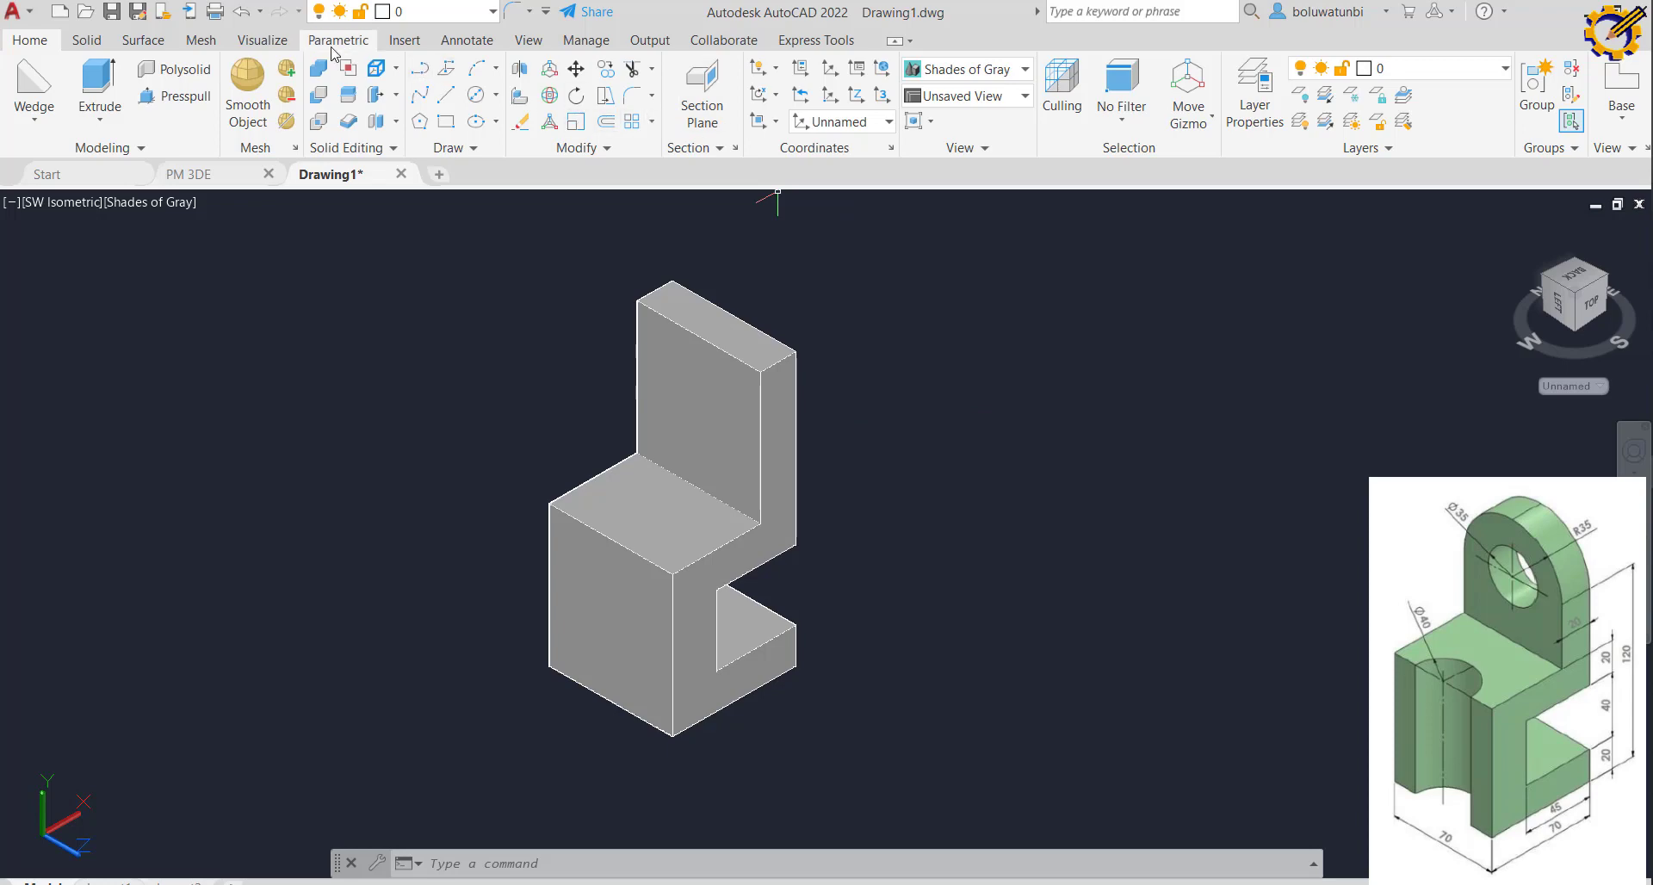
Fillet both top edges of the upright plate with a radius of 35
click(100, 42)
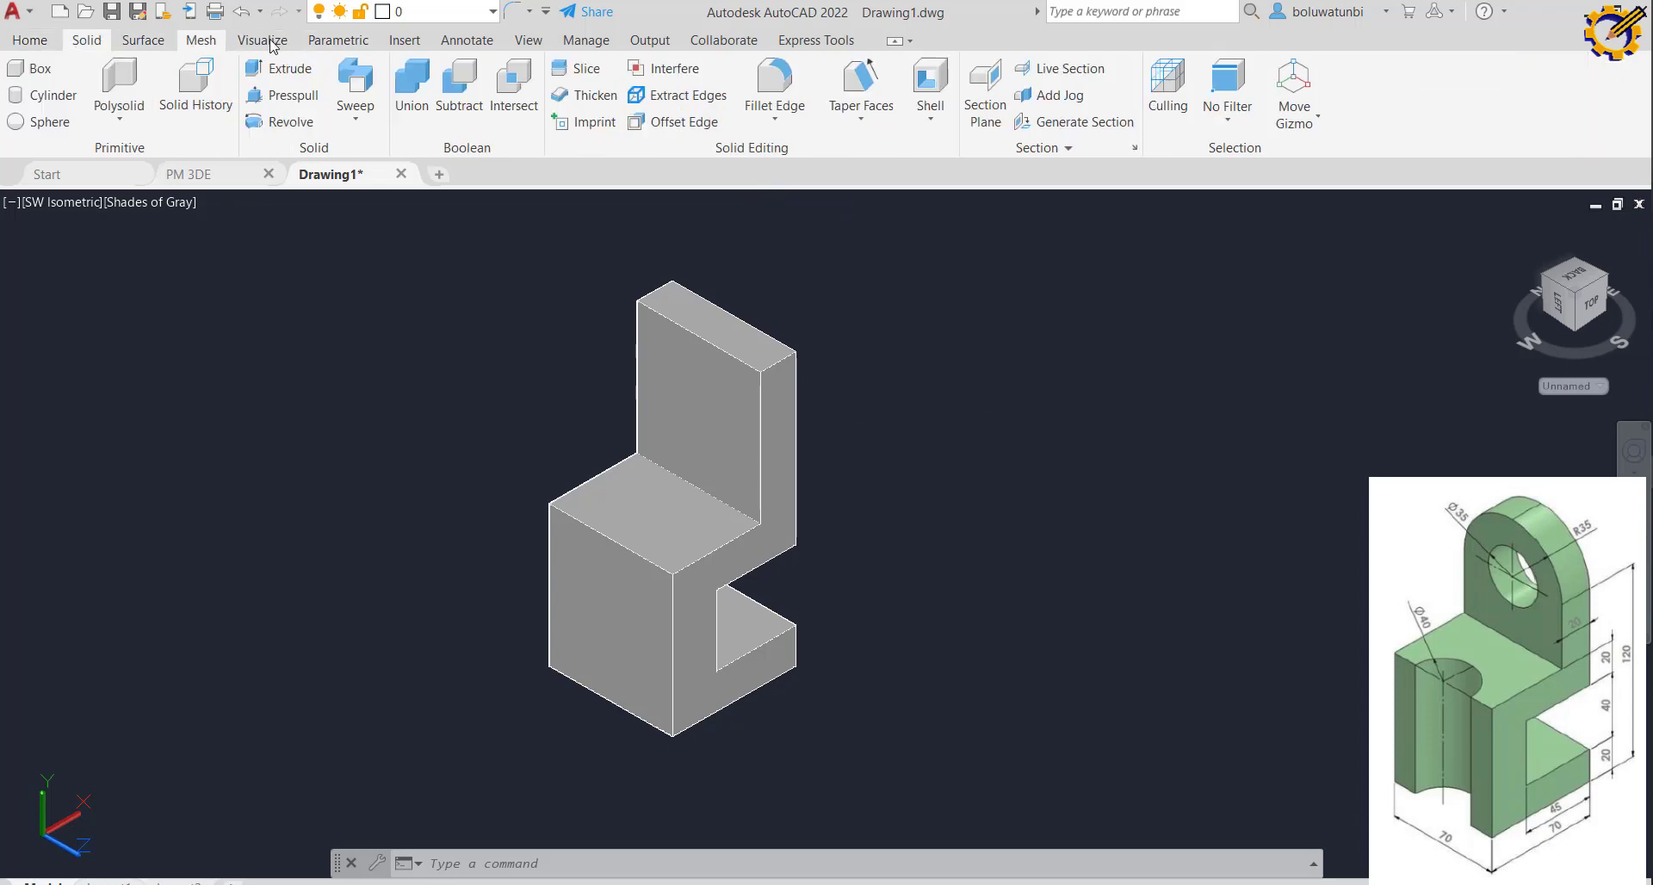
click(779, 76)
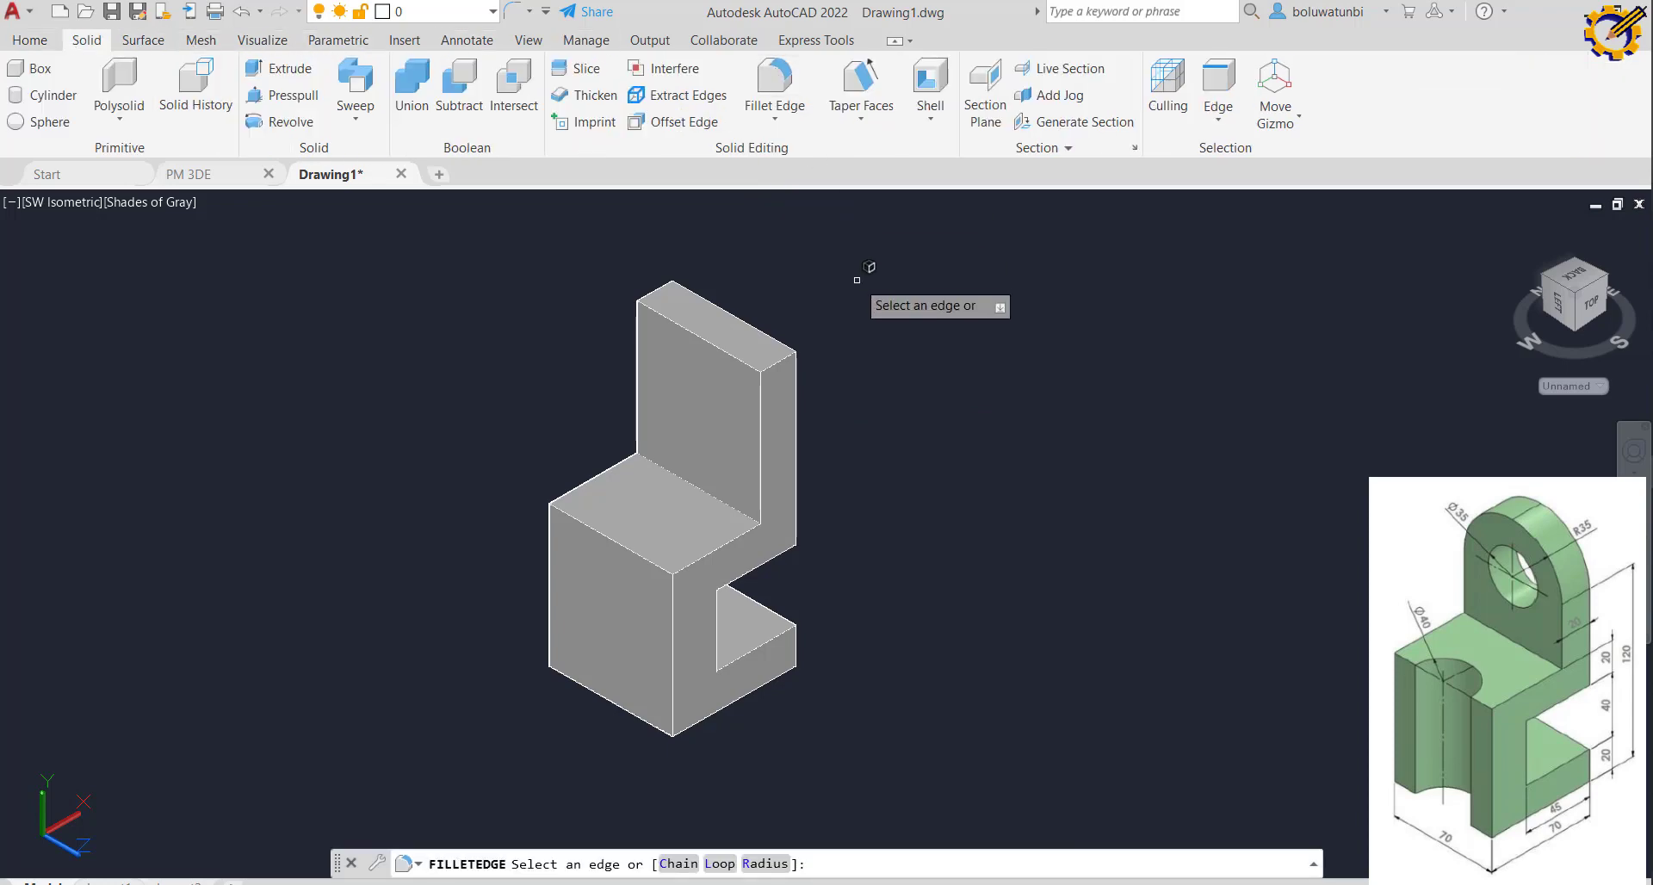
click(778, 861)
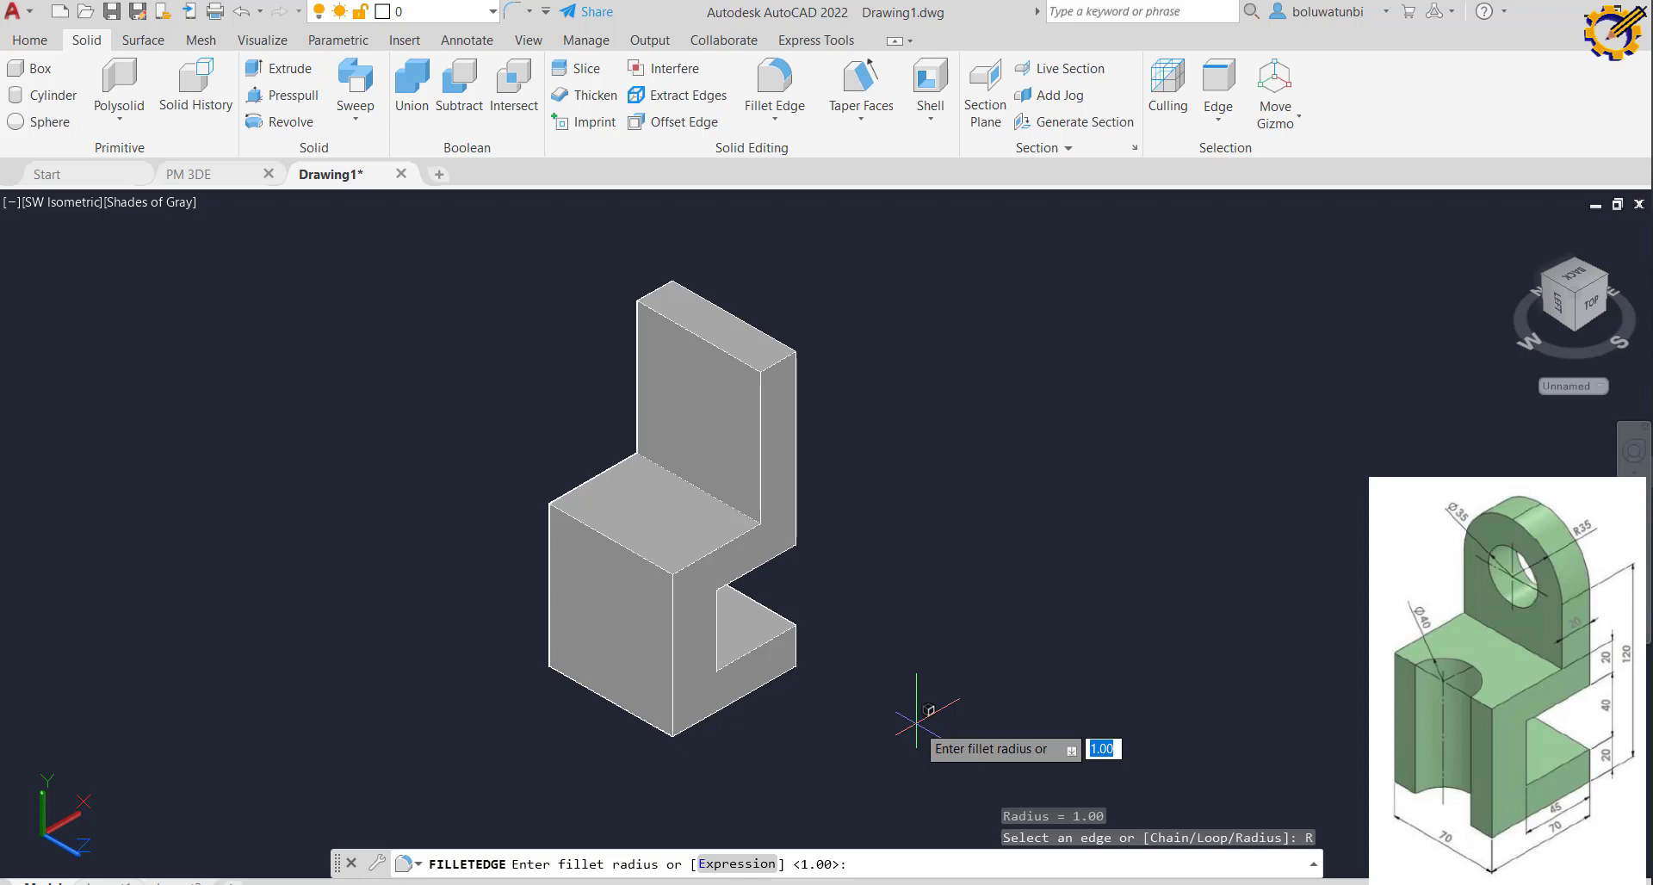
key(Return)
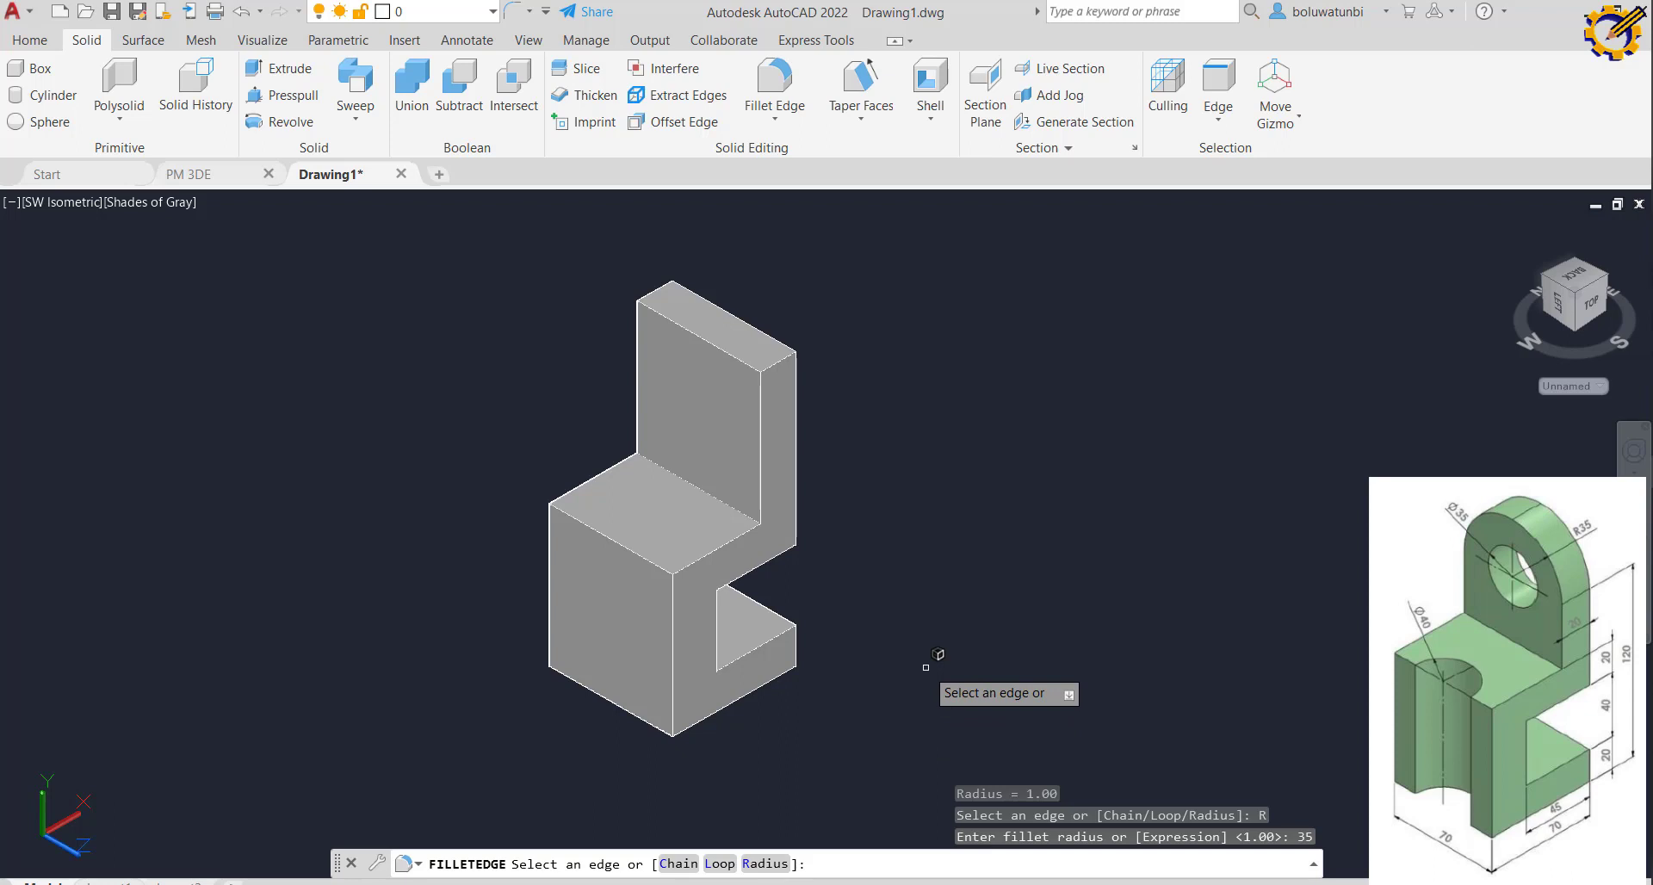
click(778, 363)
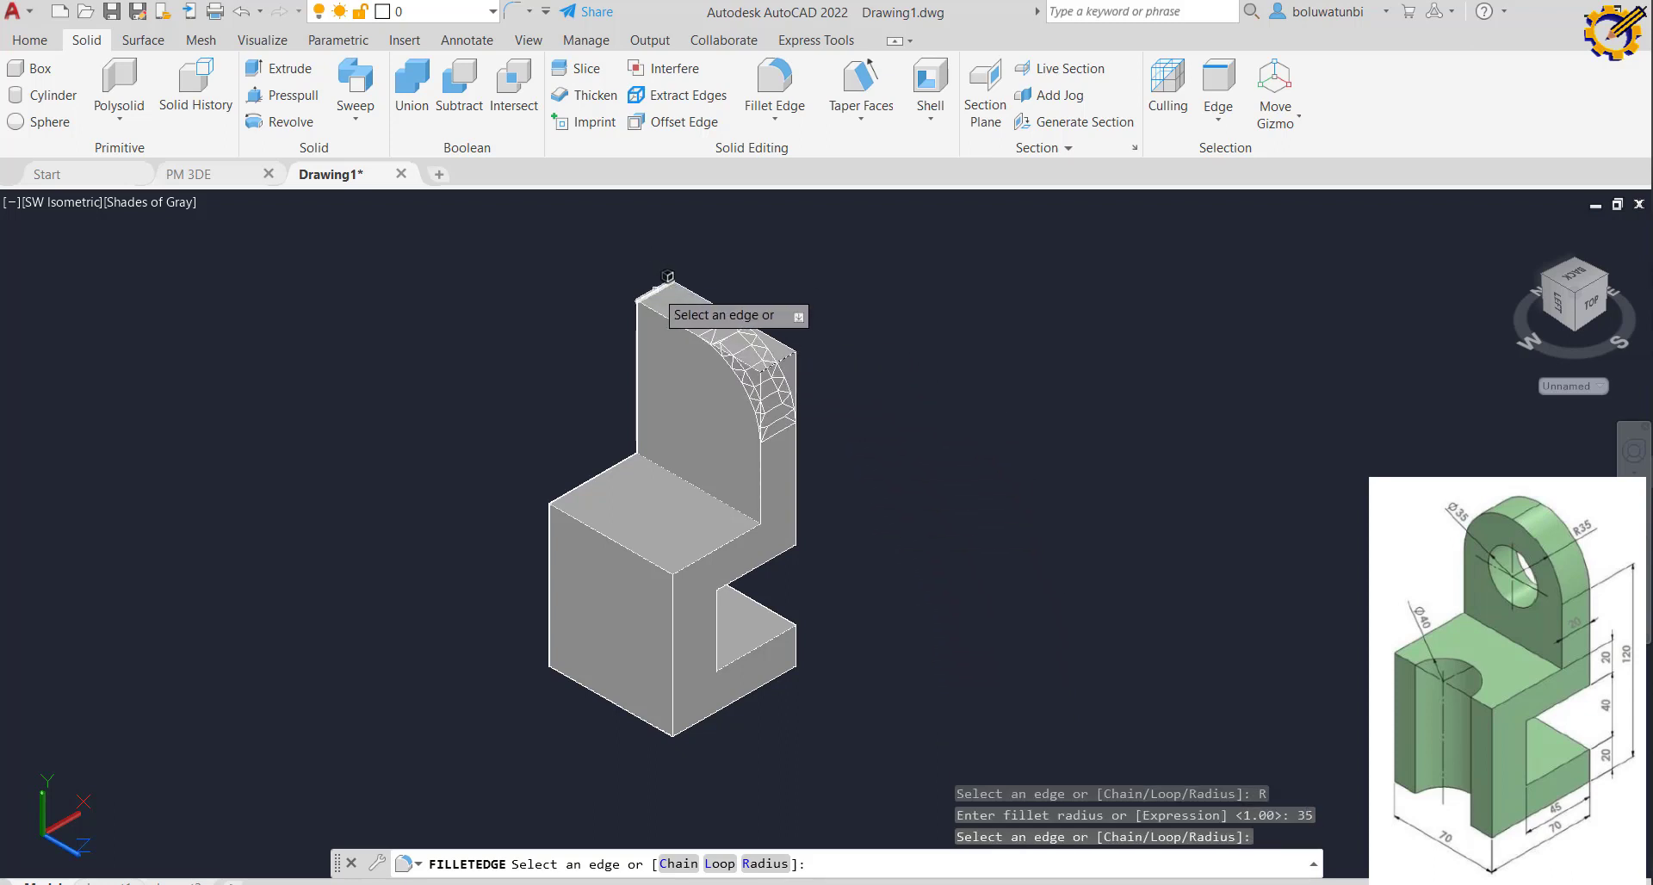
click(654, 291)
key(Return)
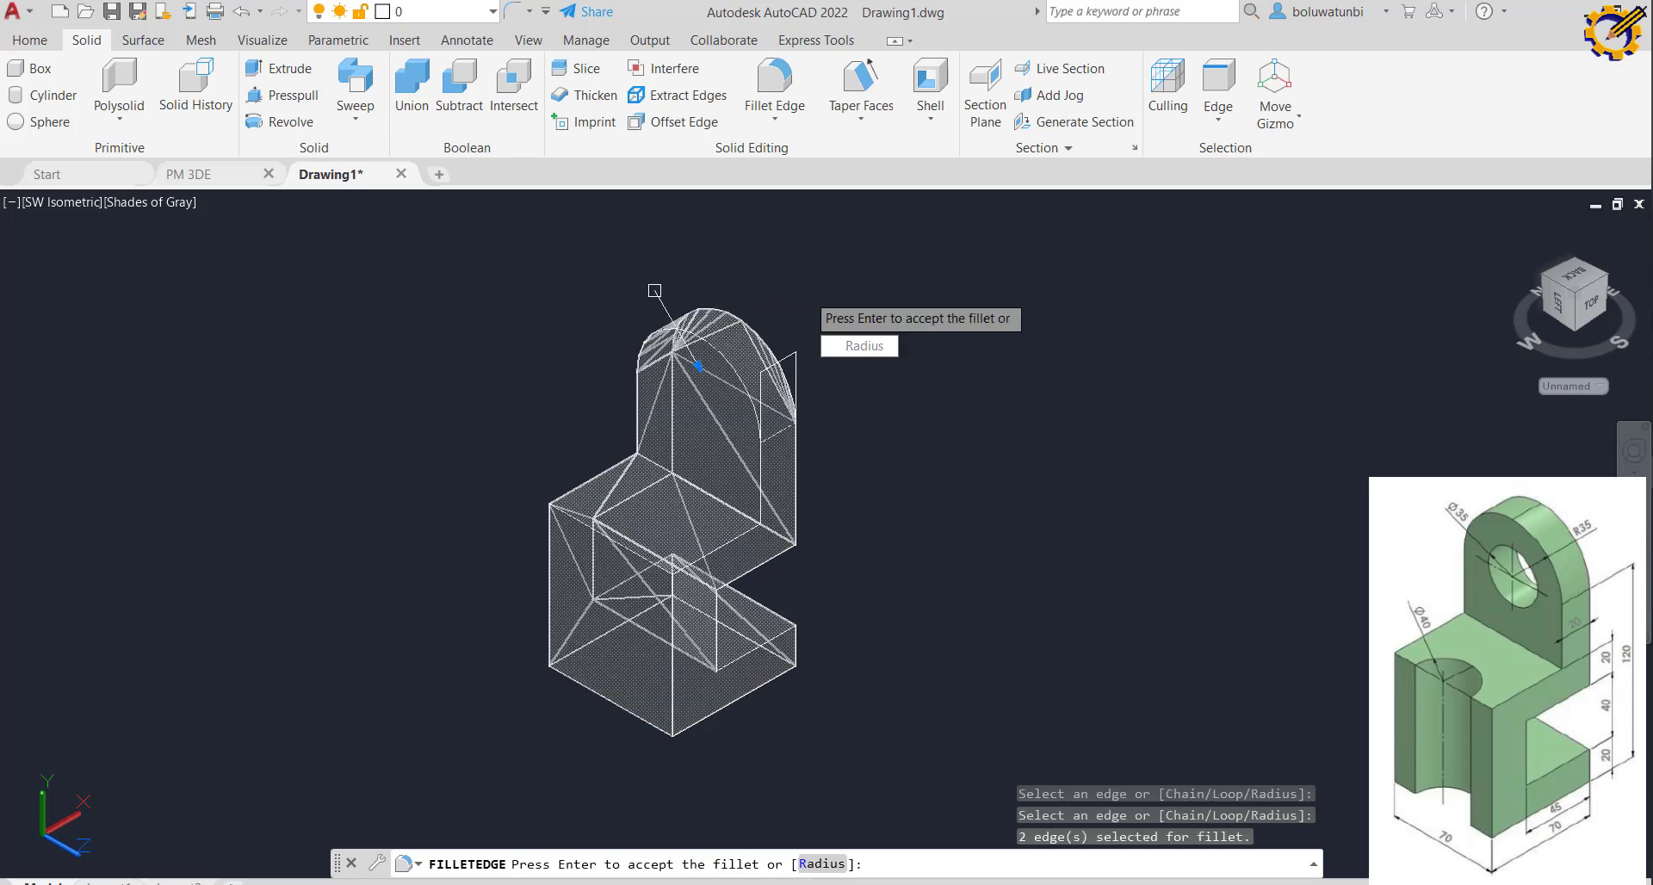
key(Return)
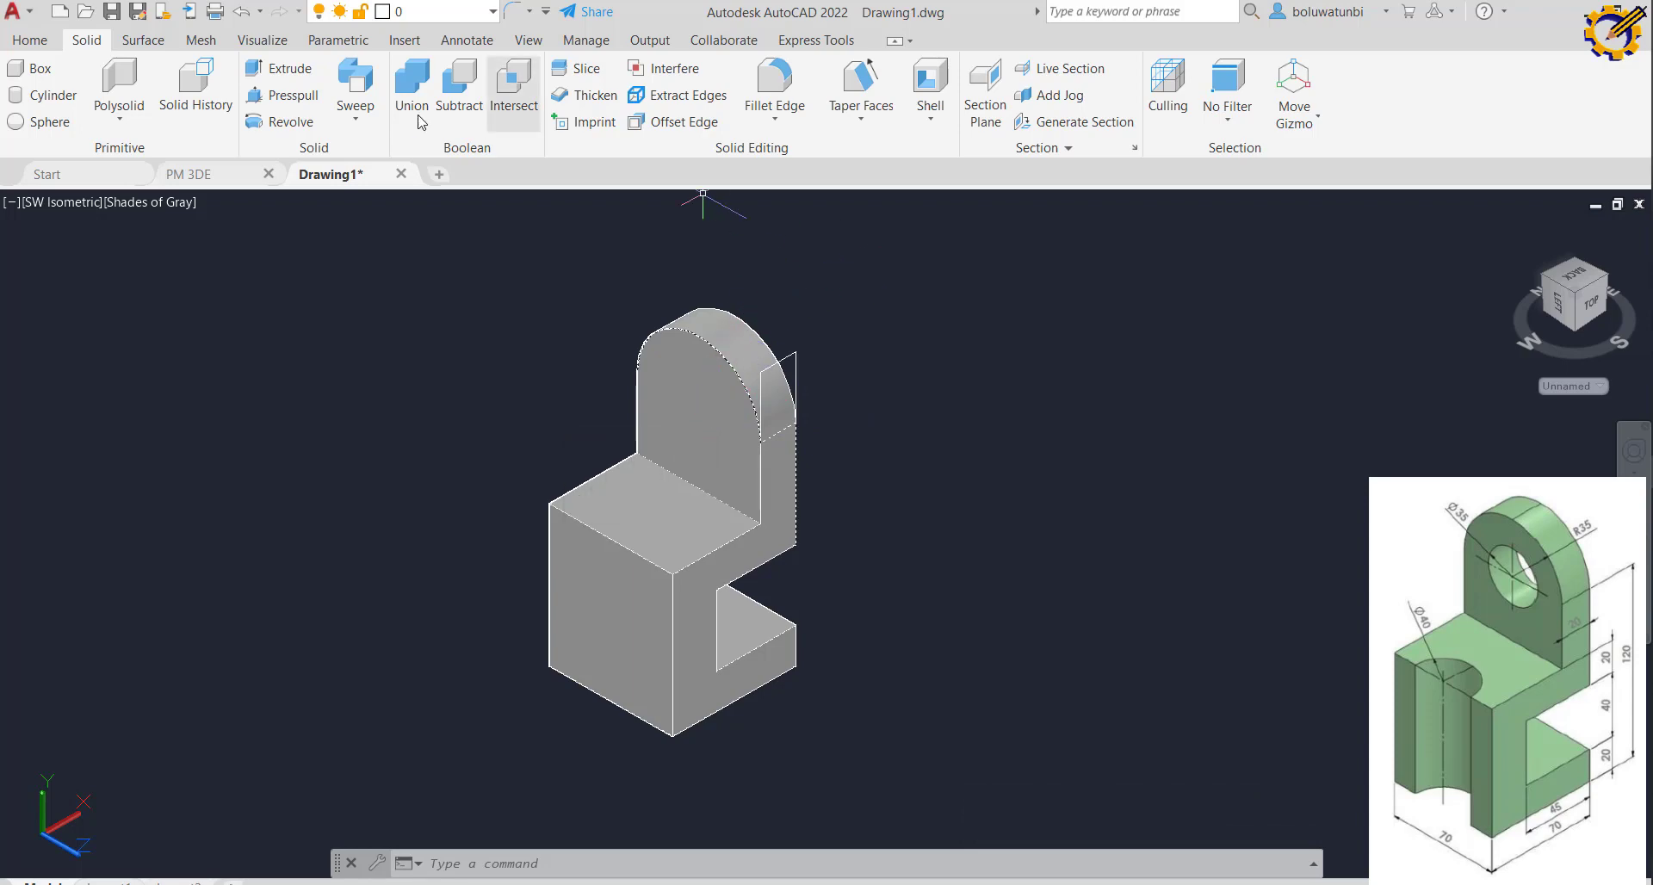
Align the UCS to the front face of the rounded upright plate and accept the orientation
click(43, 40)
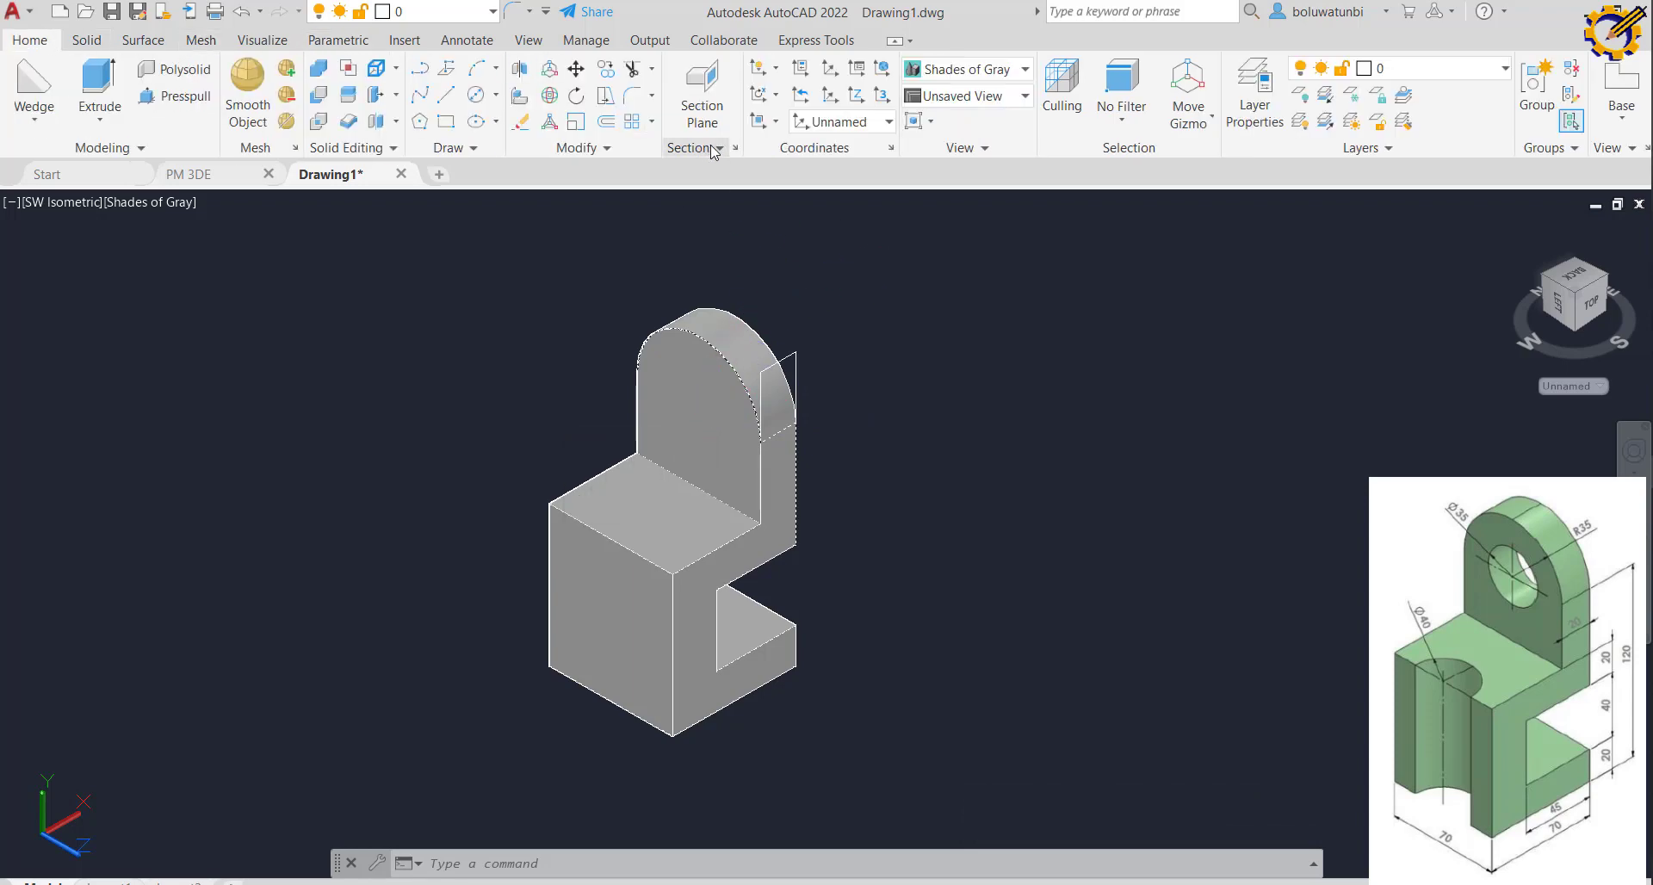
click(775, 124)
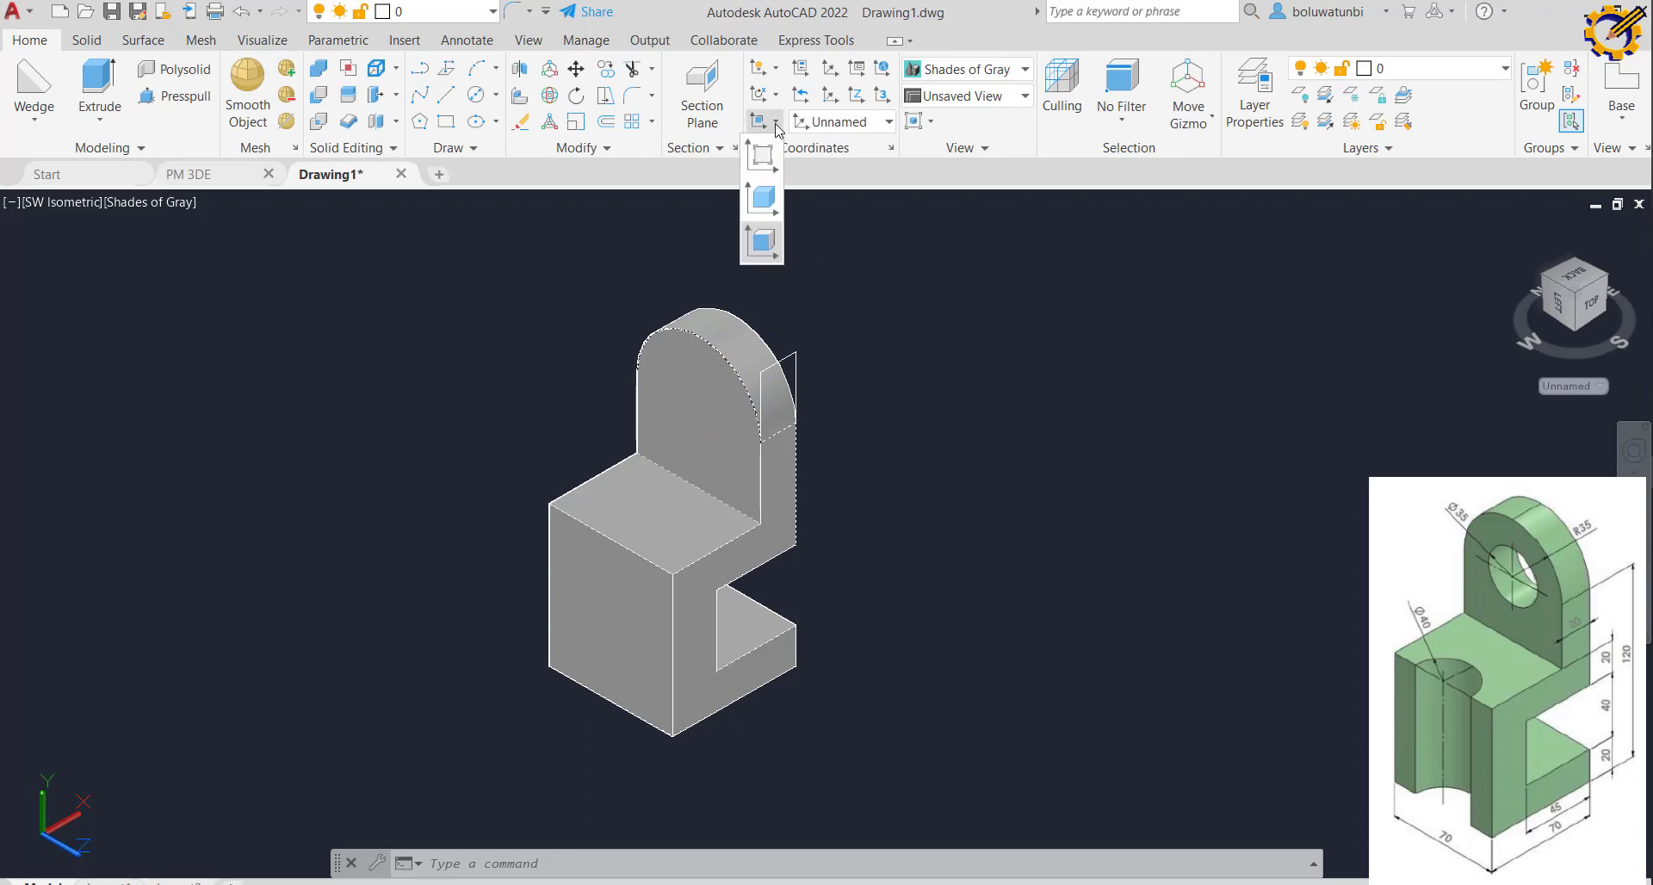
click(763, 246)
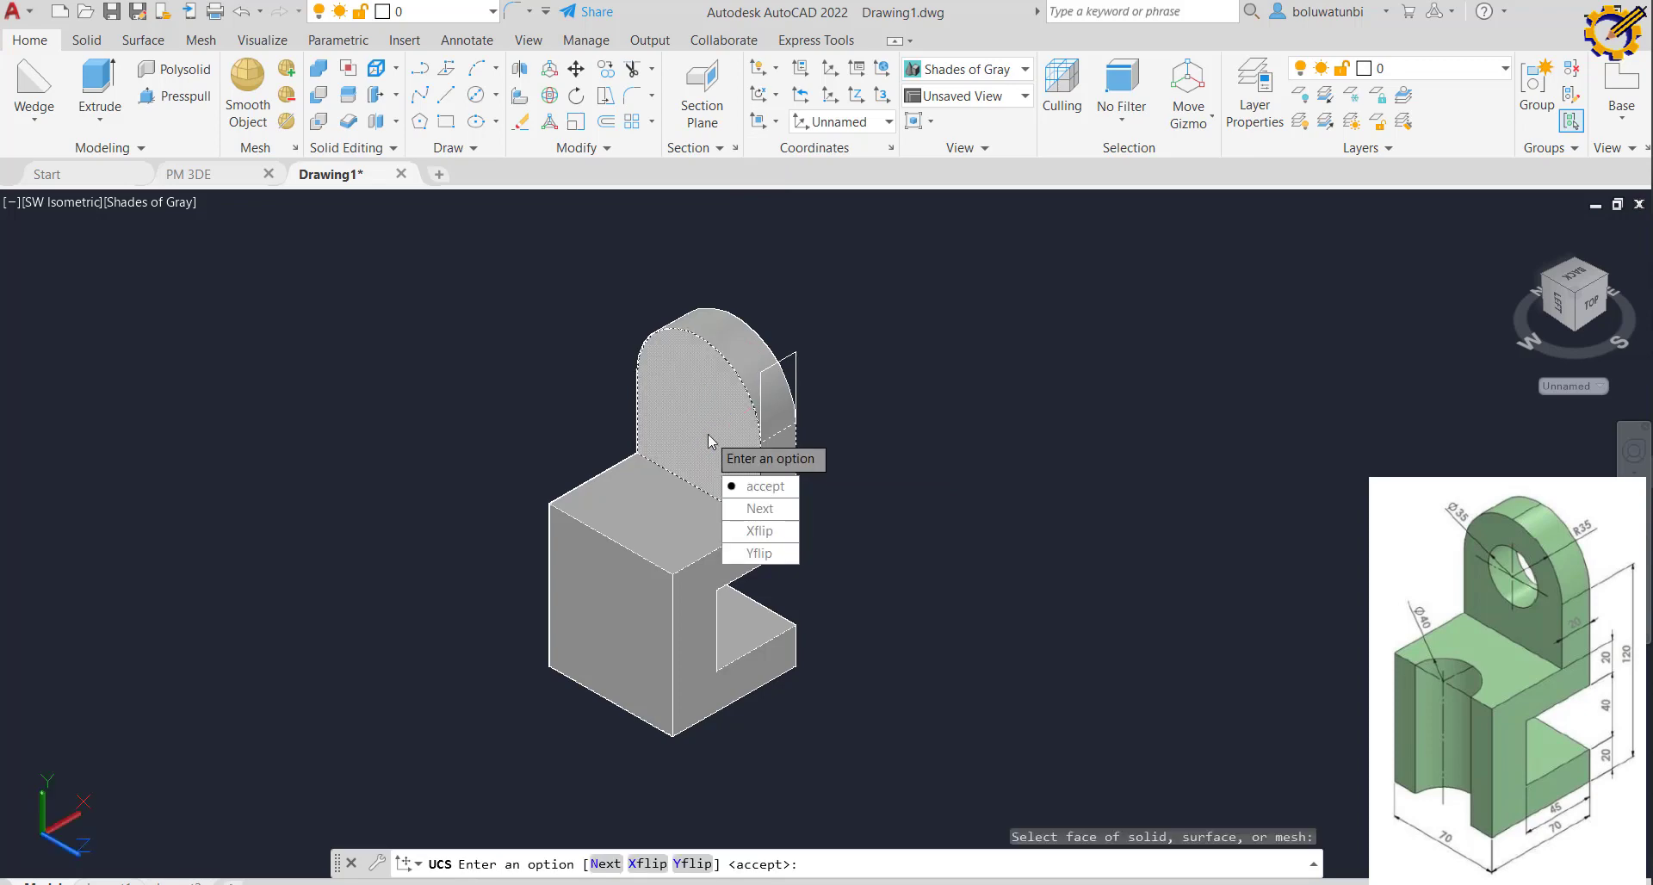
click(759, 486)
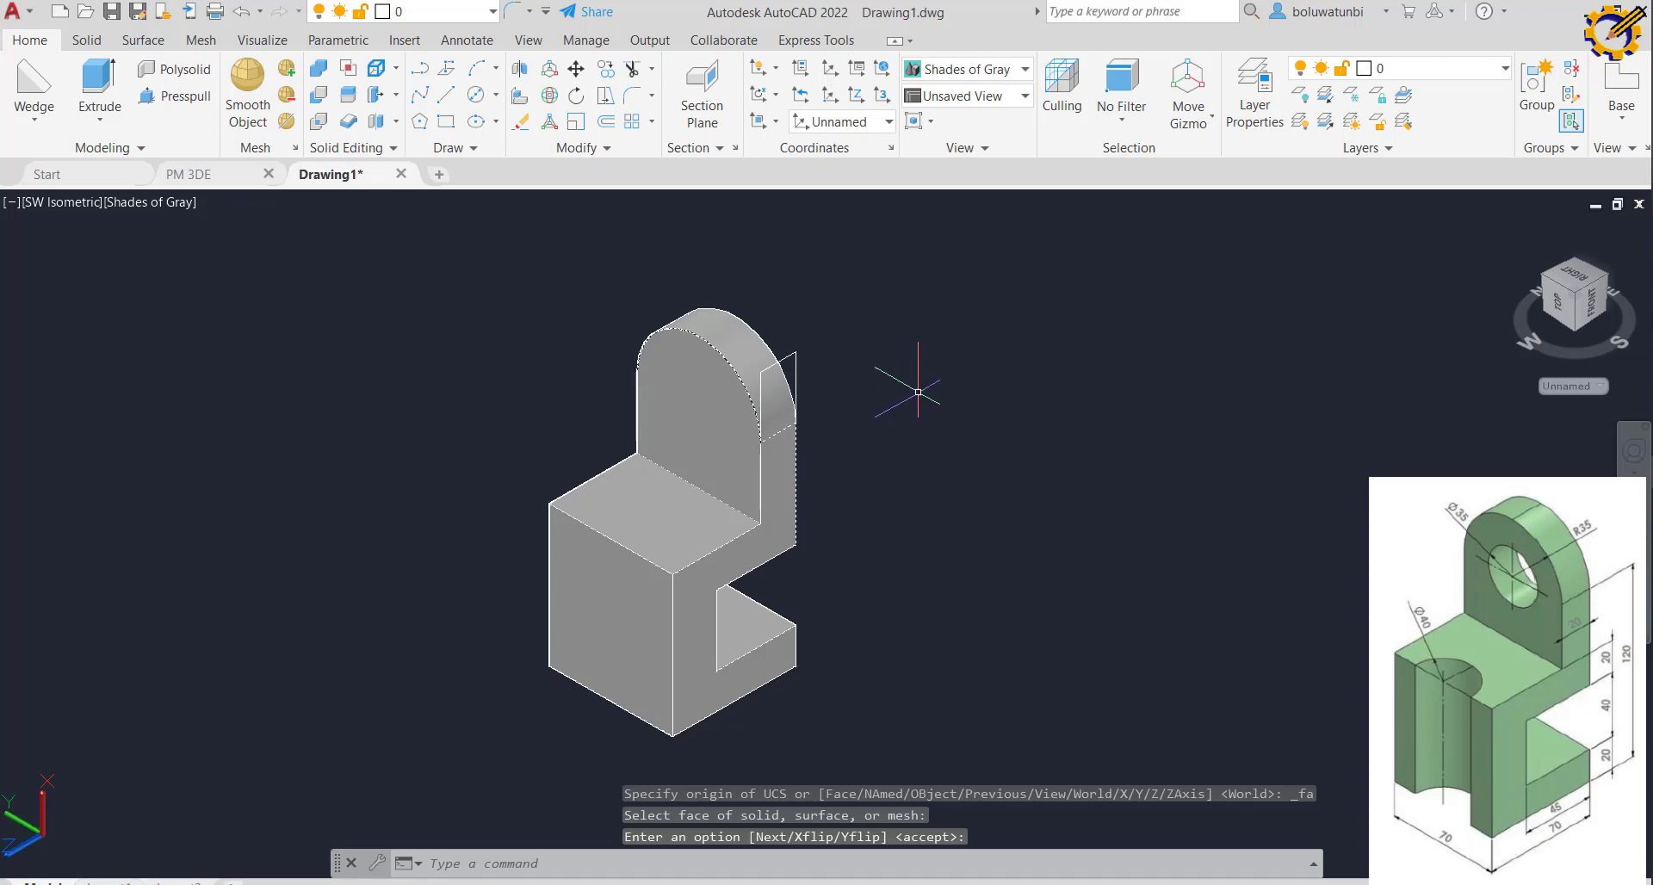
click(476, 121)
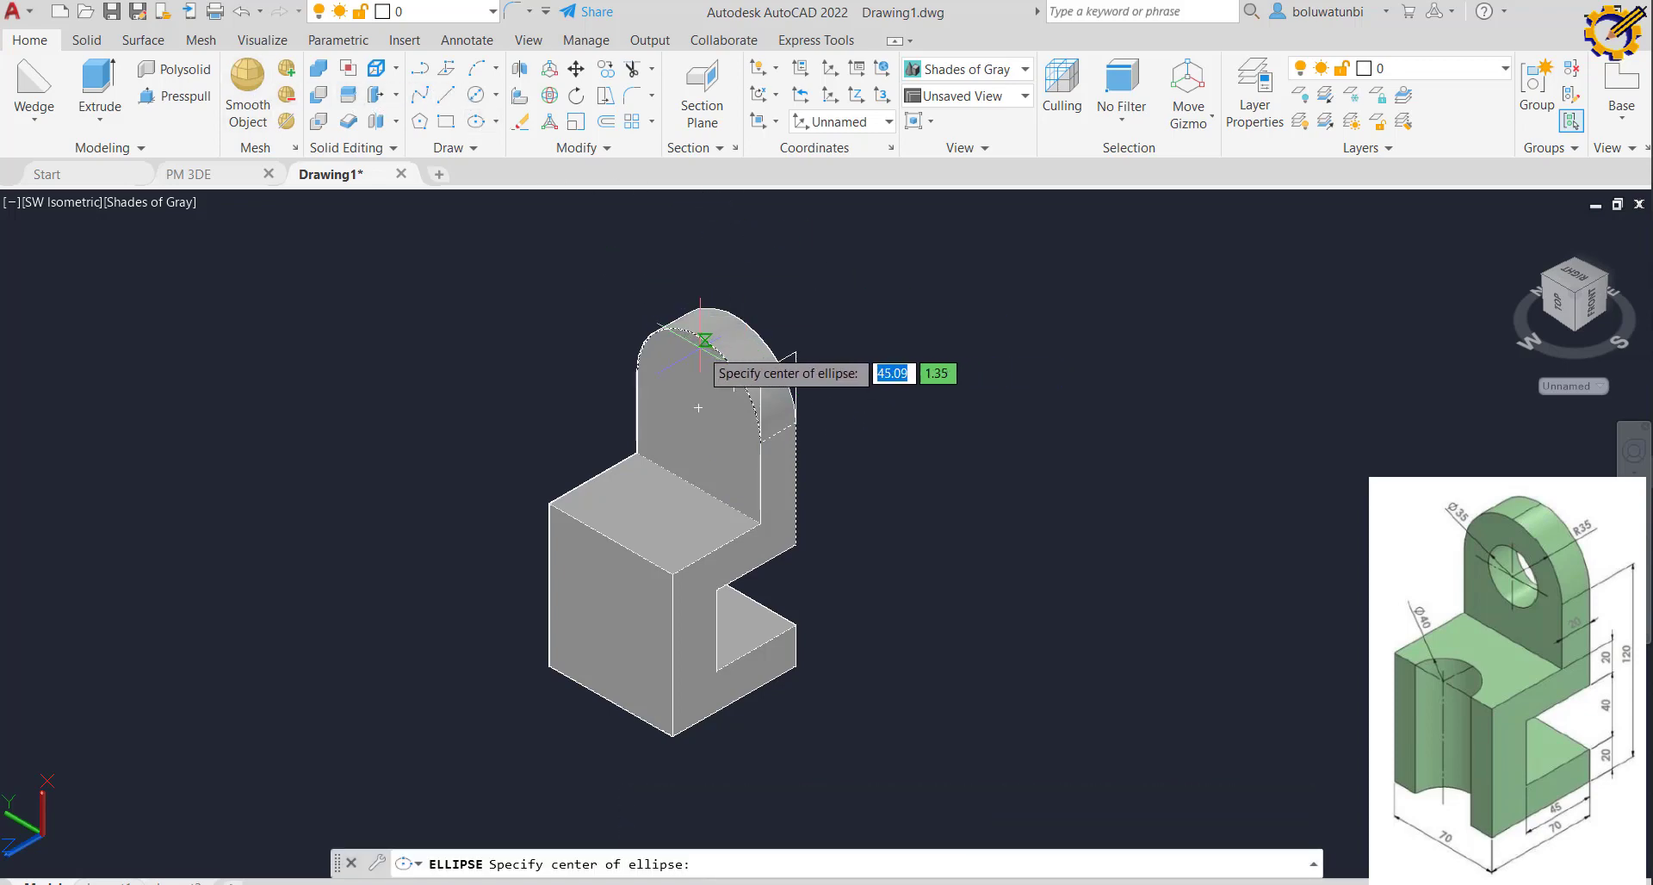
click(684, 393)
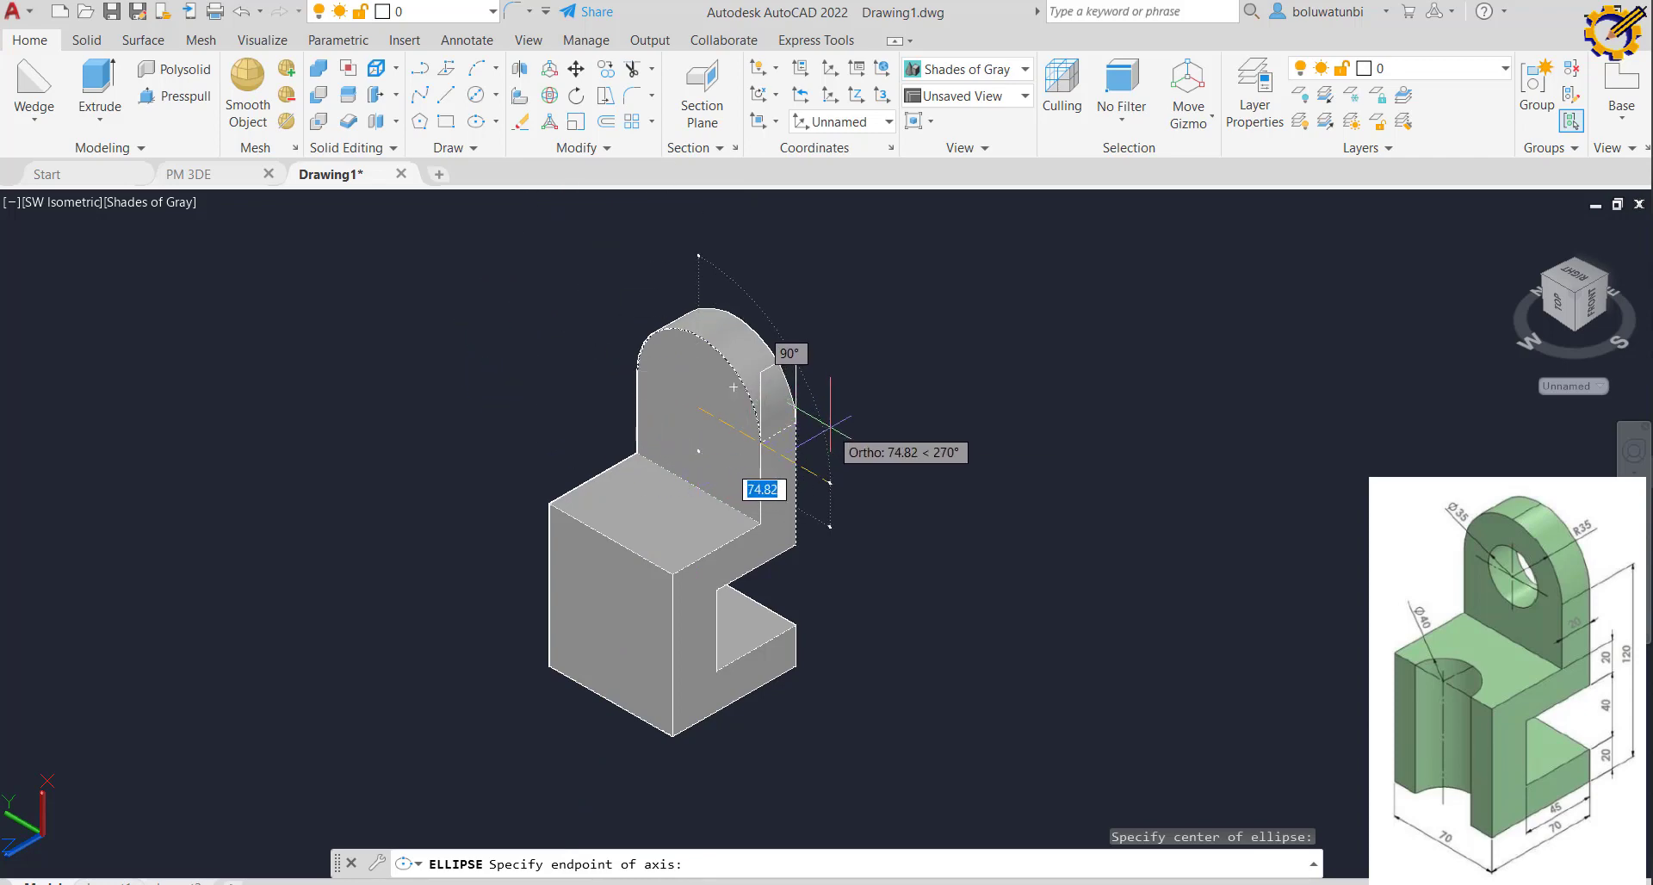
key(F8)
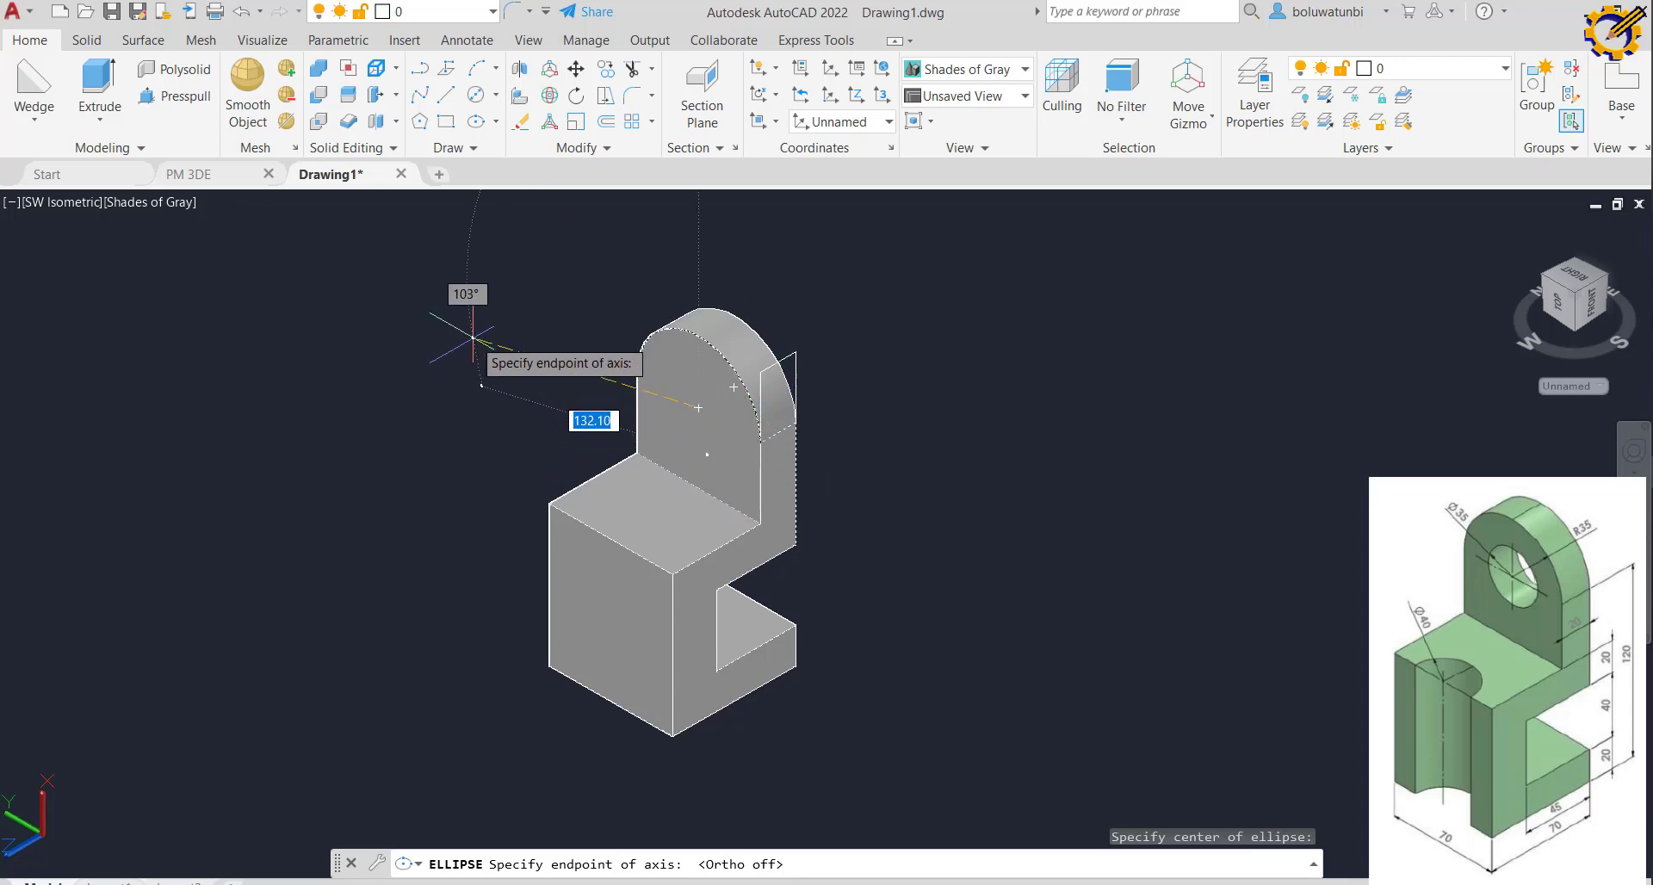
key(Escape)
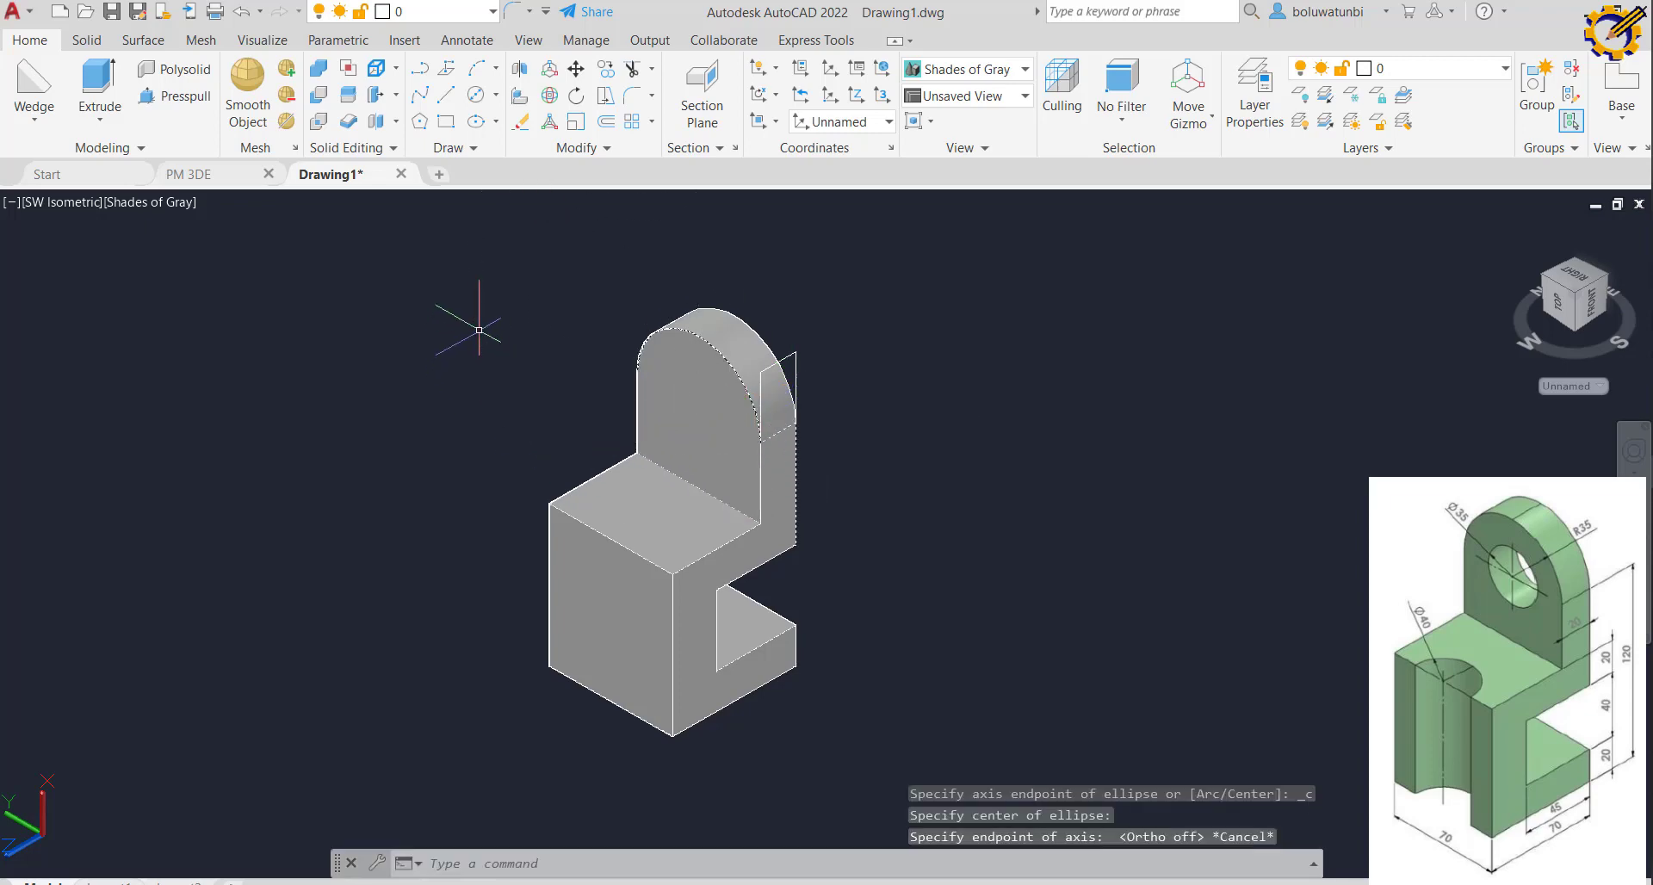
Draw a 35-diameter circle on the upright plate's front face, concentric with its rounded top
click(476, 97)
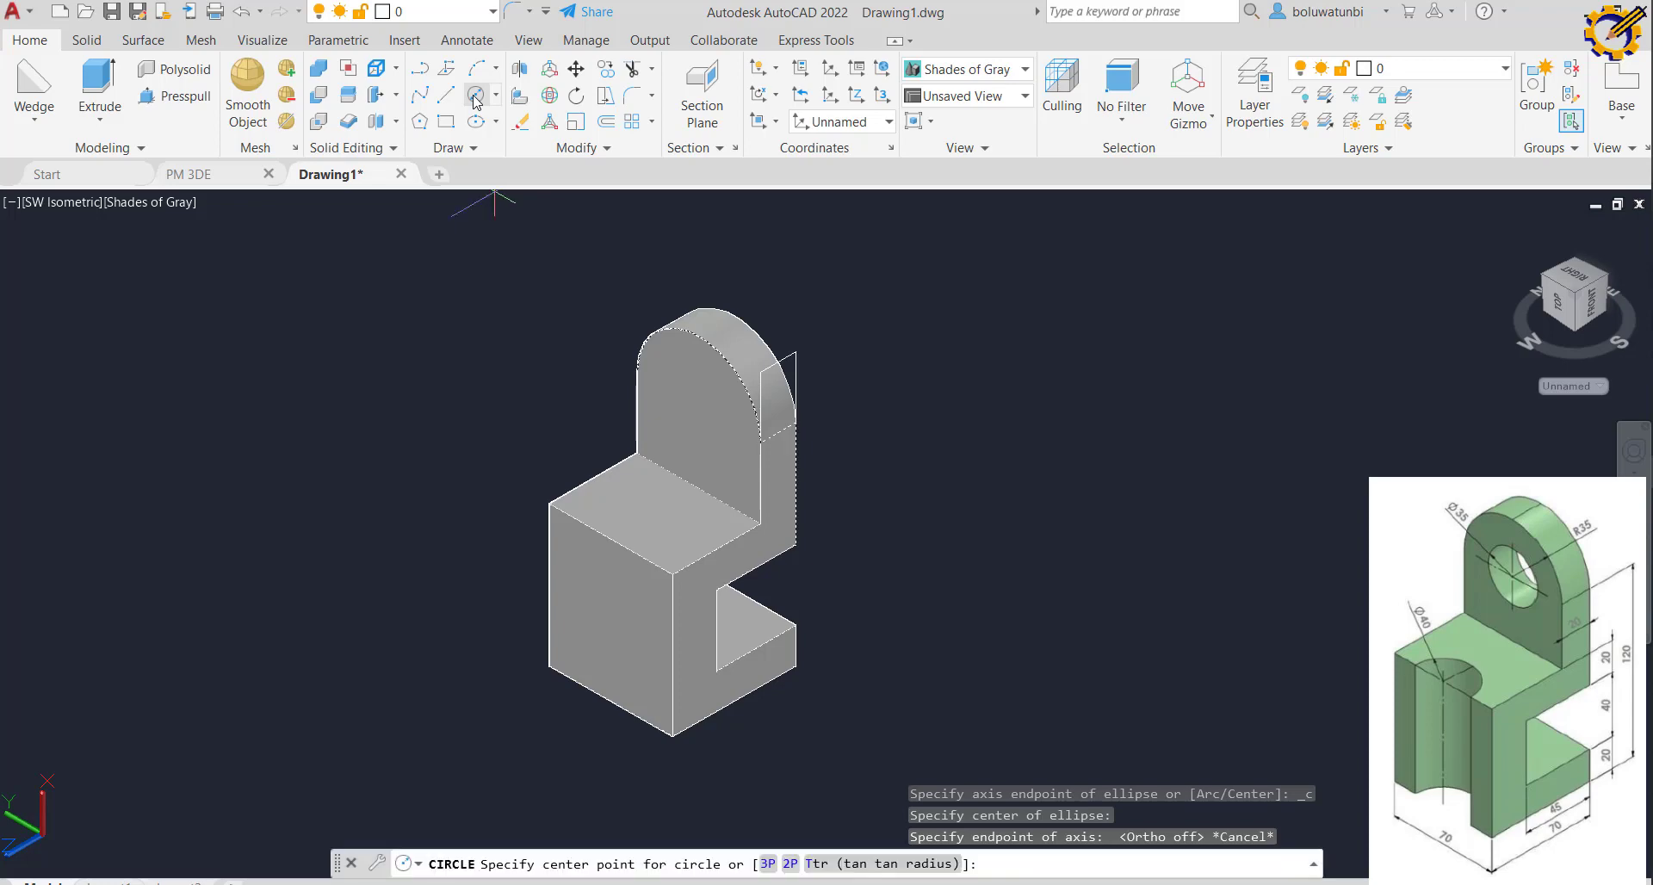
click(698, 407)
text(d)
key(Return)
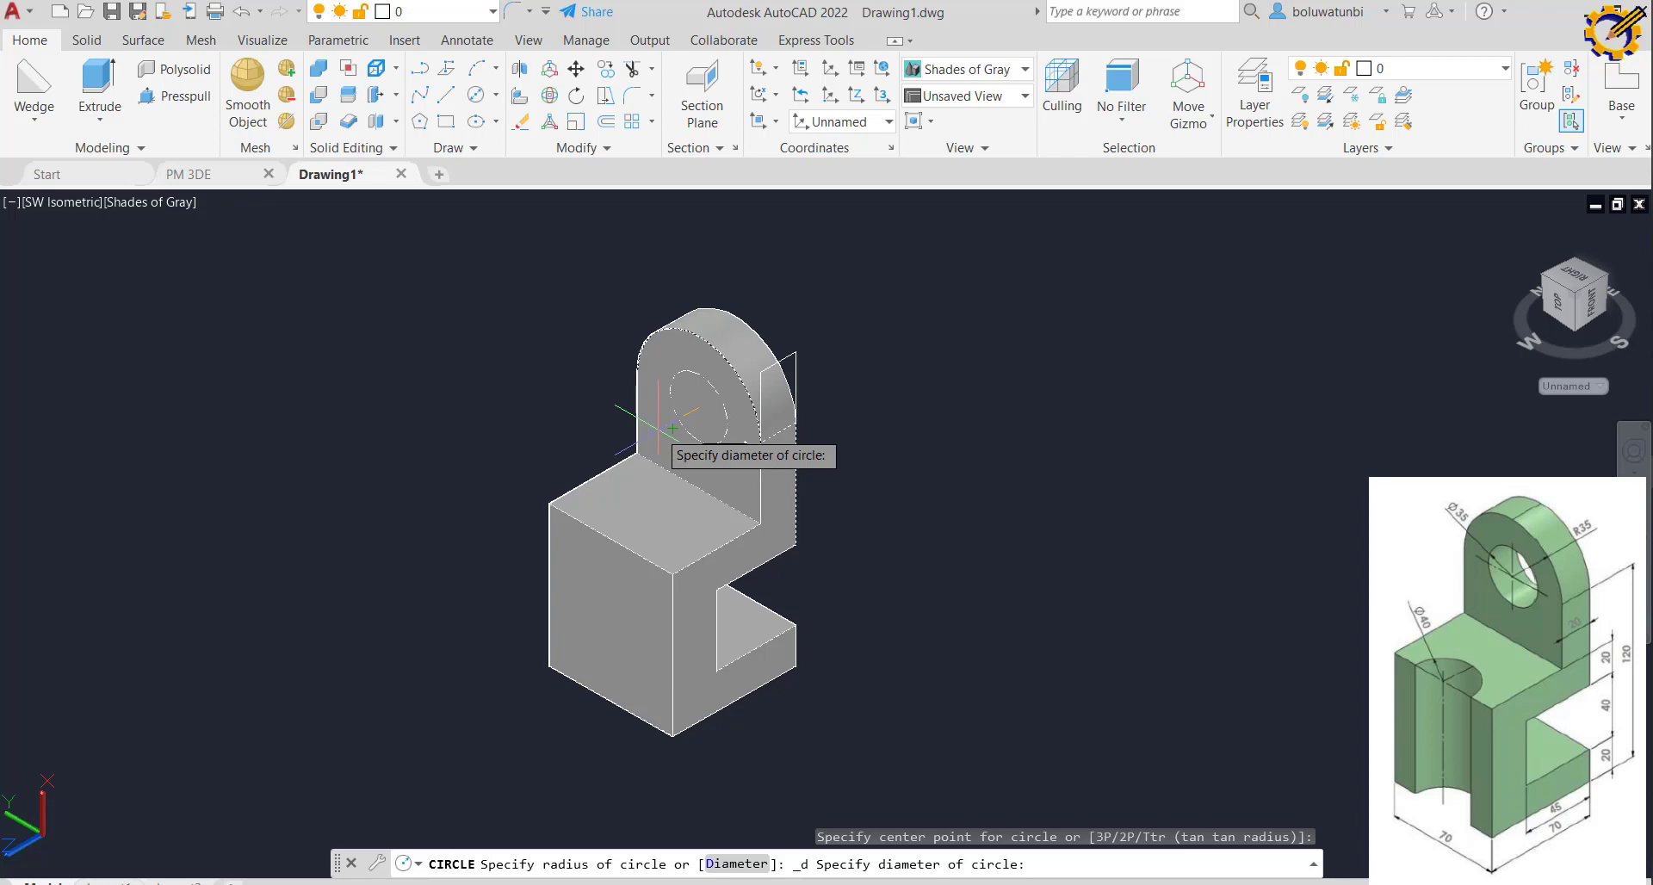
text(35)
key(Return)
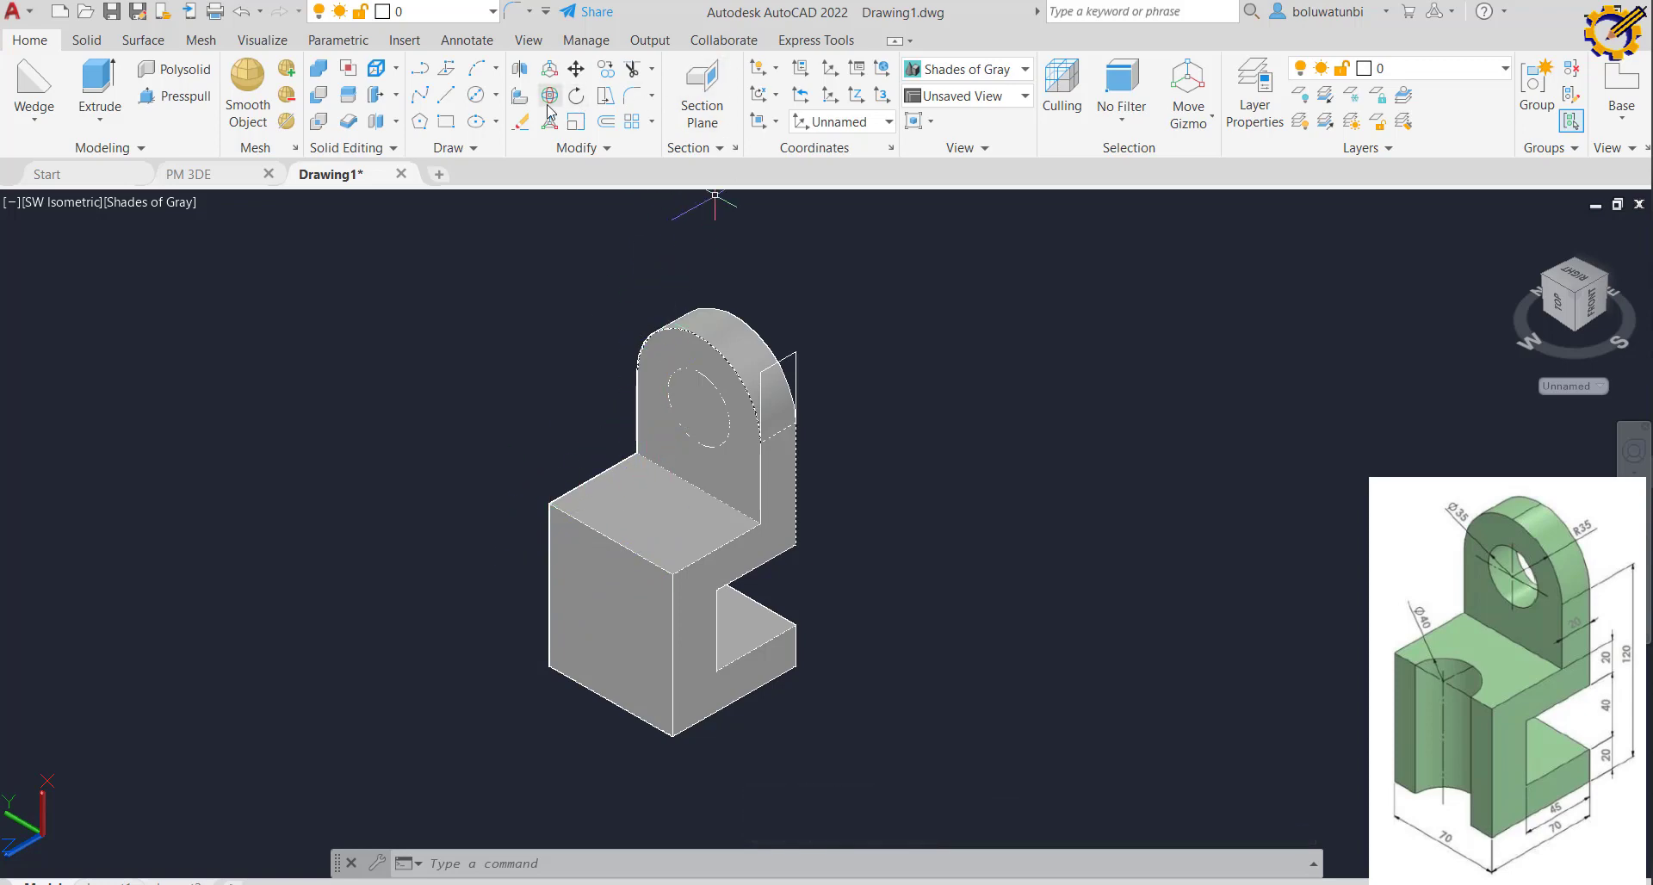
Presspull the 35-diameter circle back through the upright plate to cut a through hole
click(166, 104)
click(693, 404)
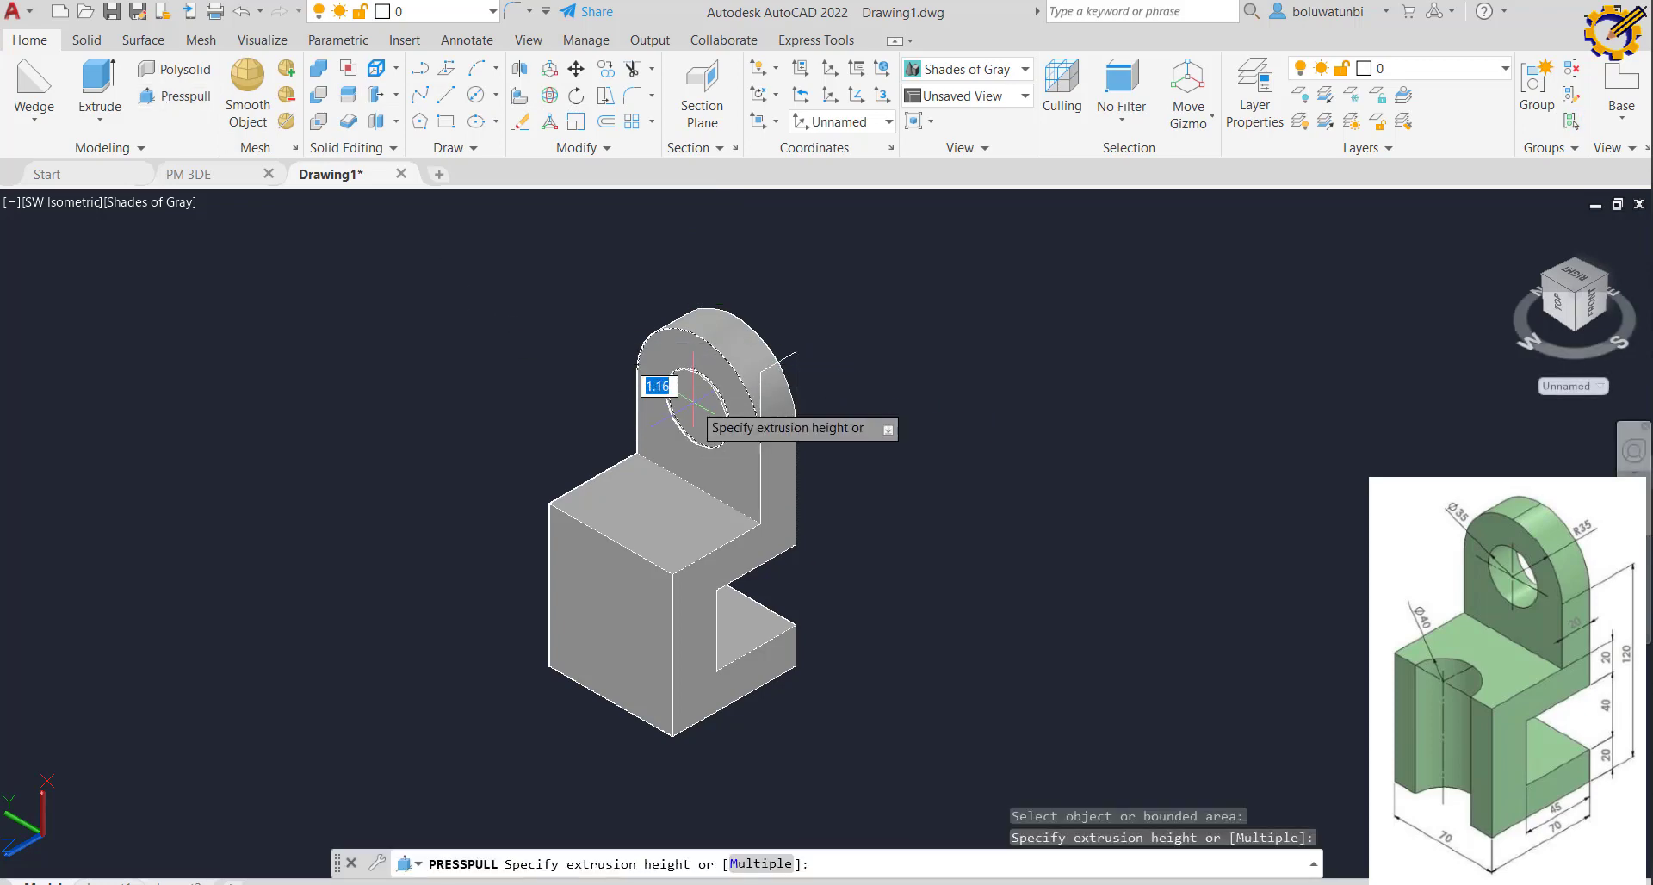
click(862, 312)
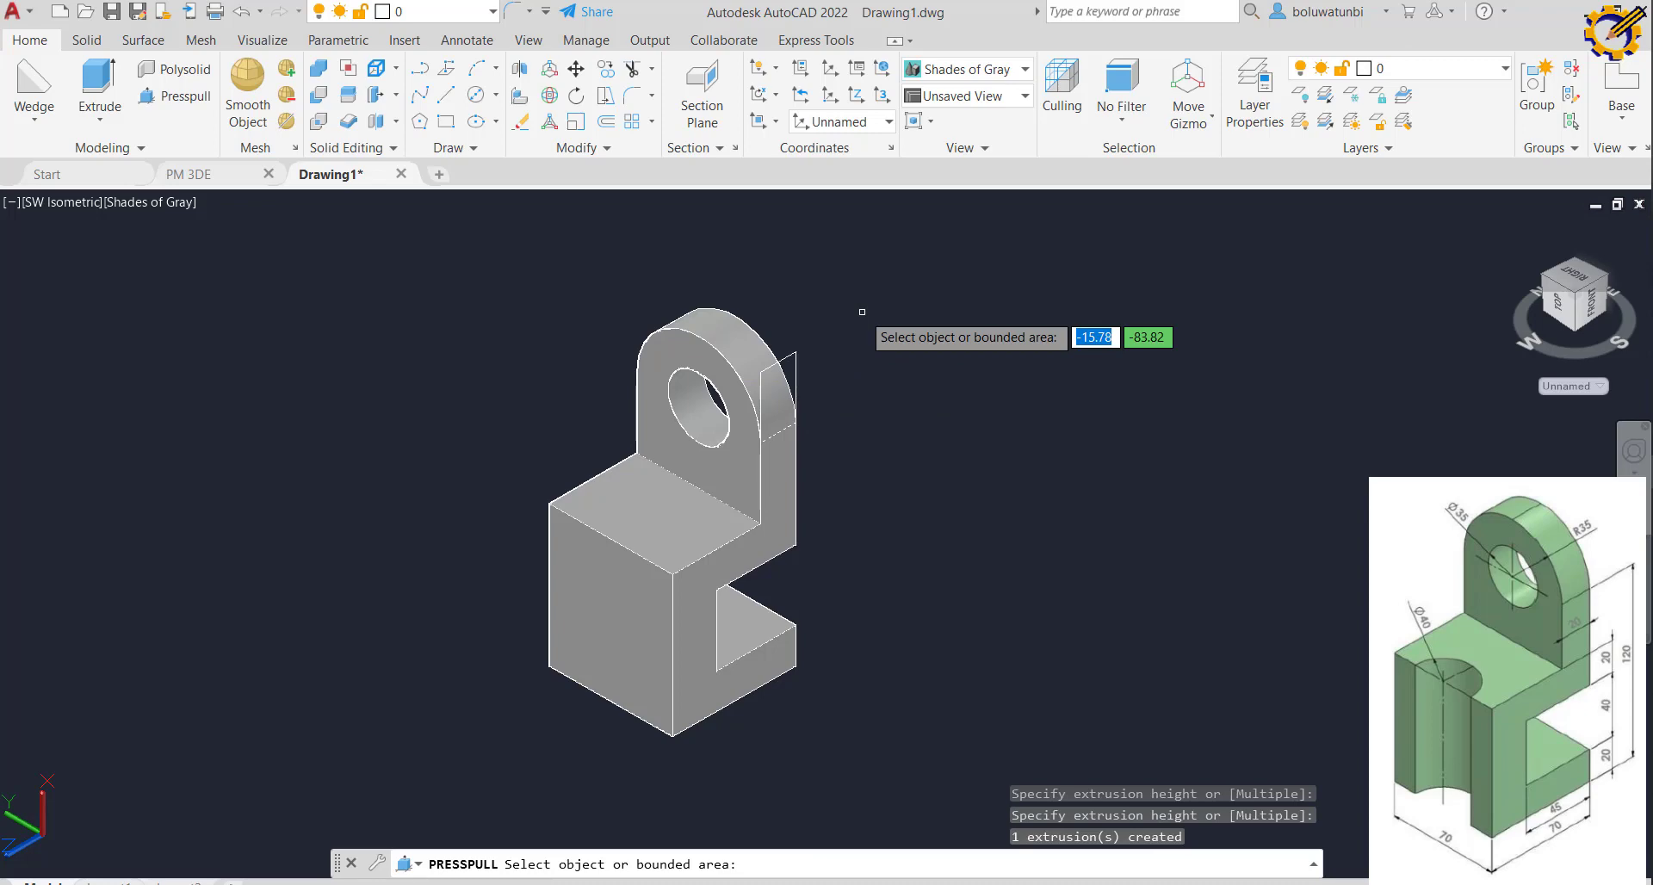
key(Return)
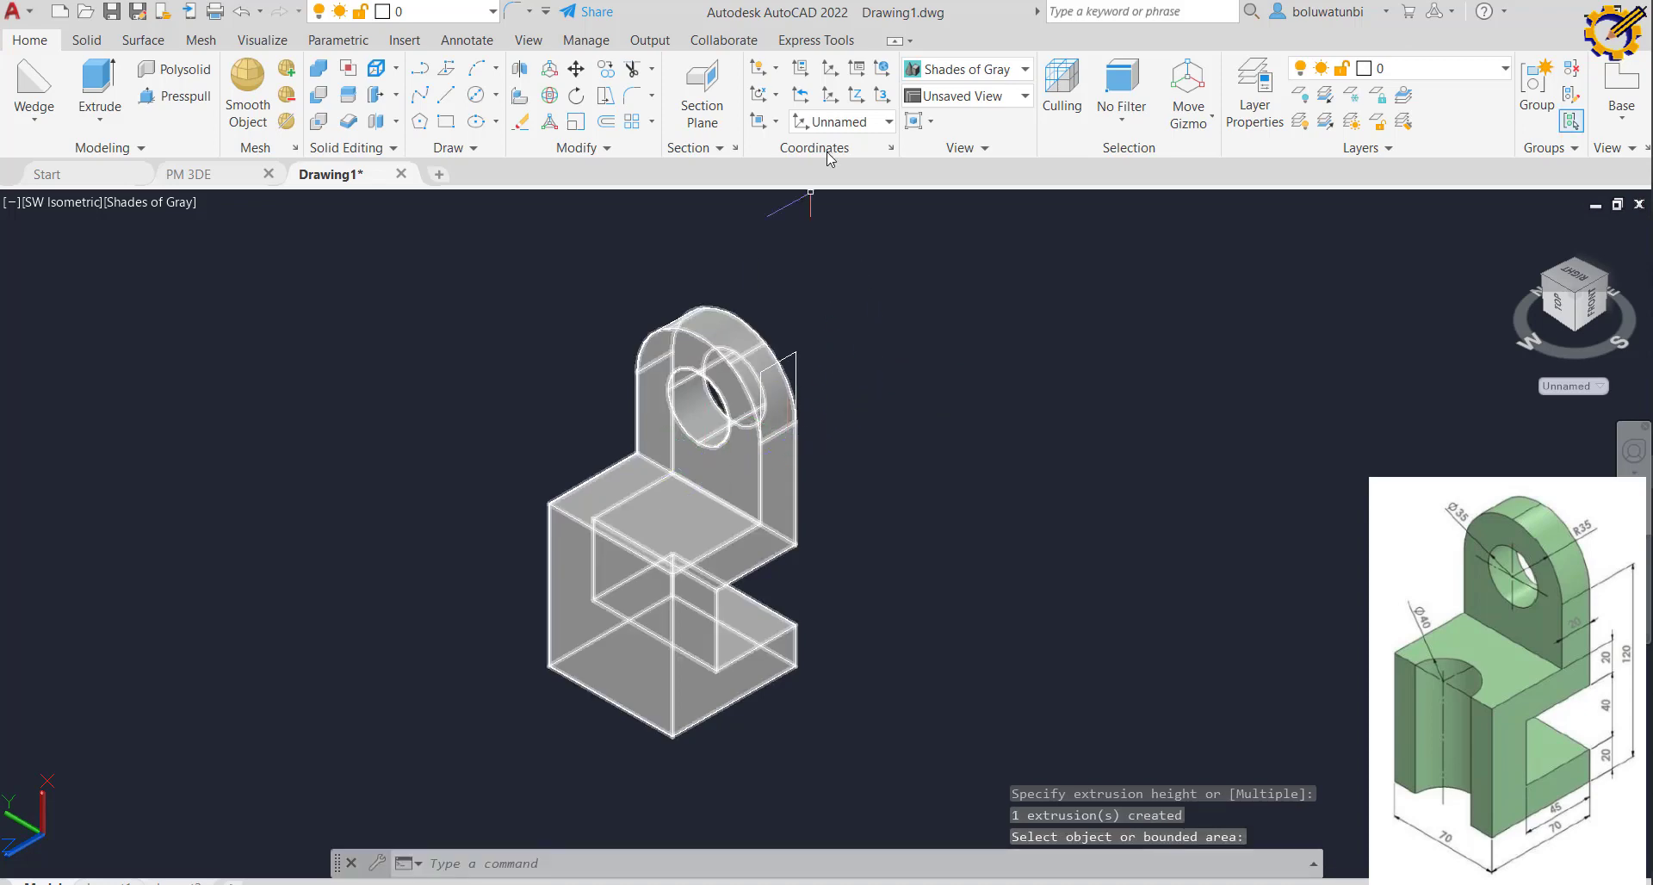
Align the UCS to the top face of the lower block and accept the orientation
click(777, 127)
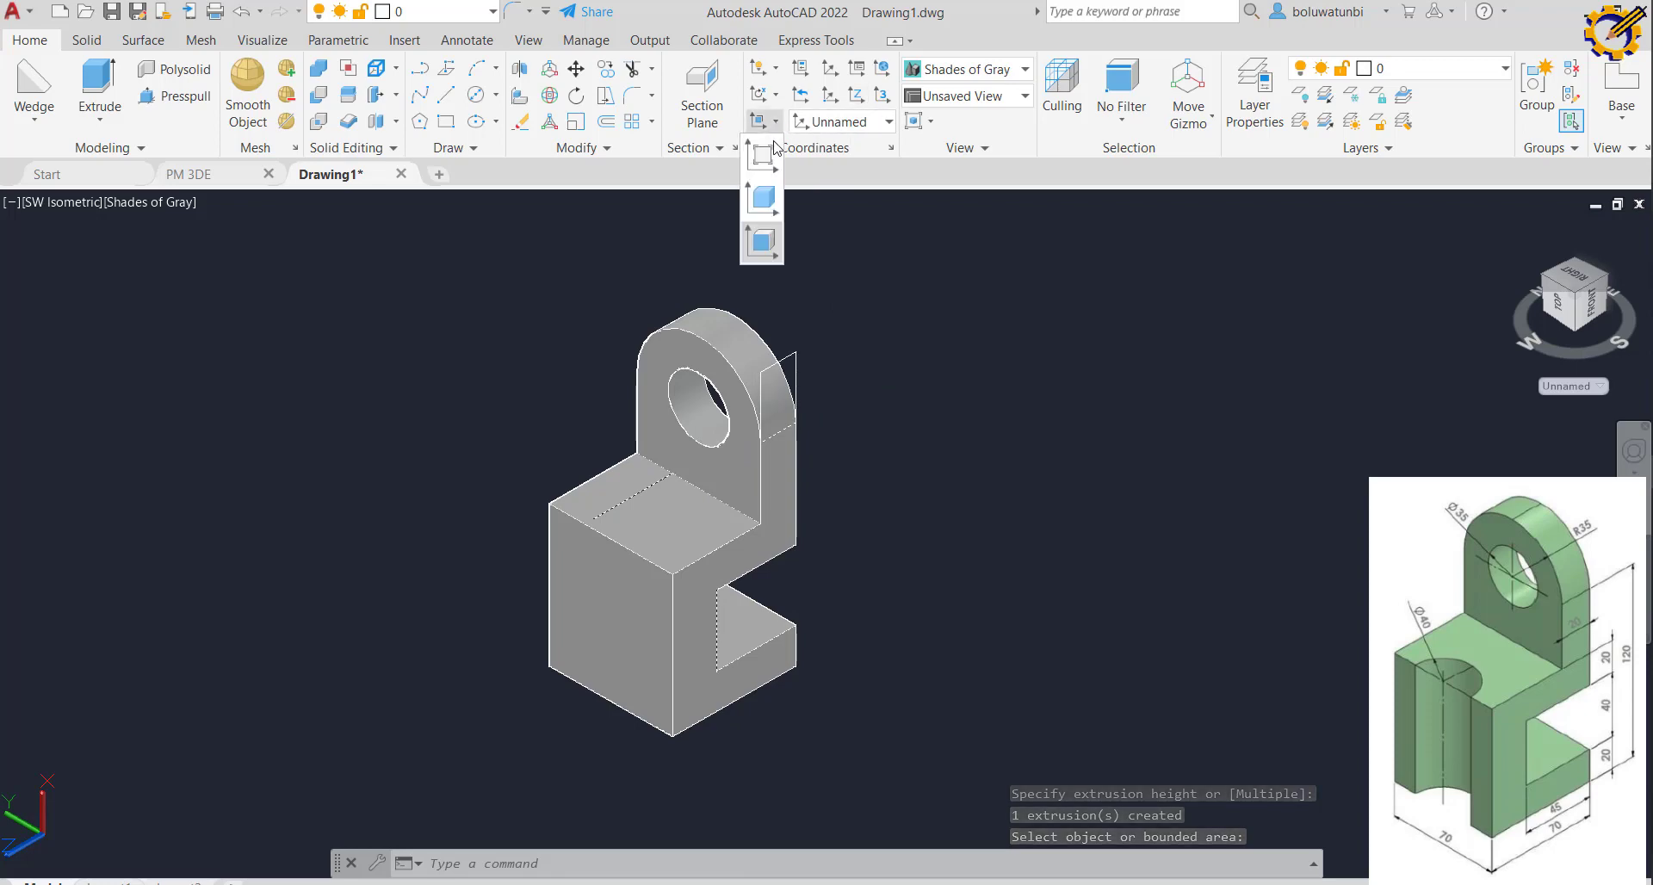
click(760, 239)
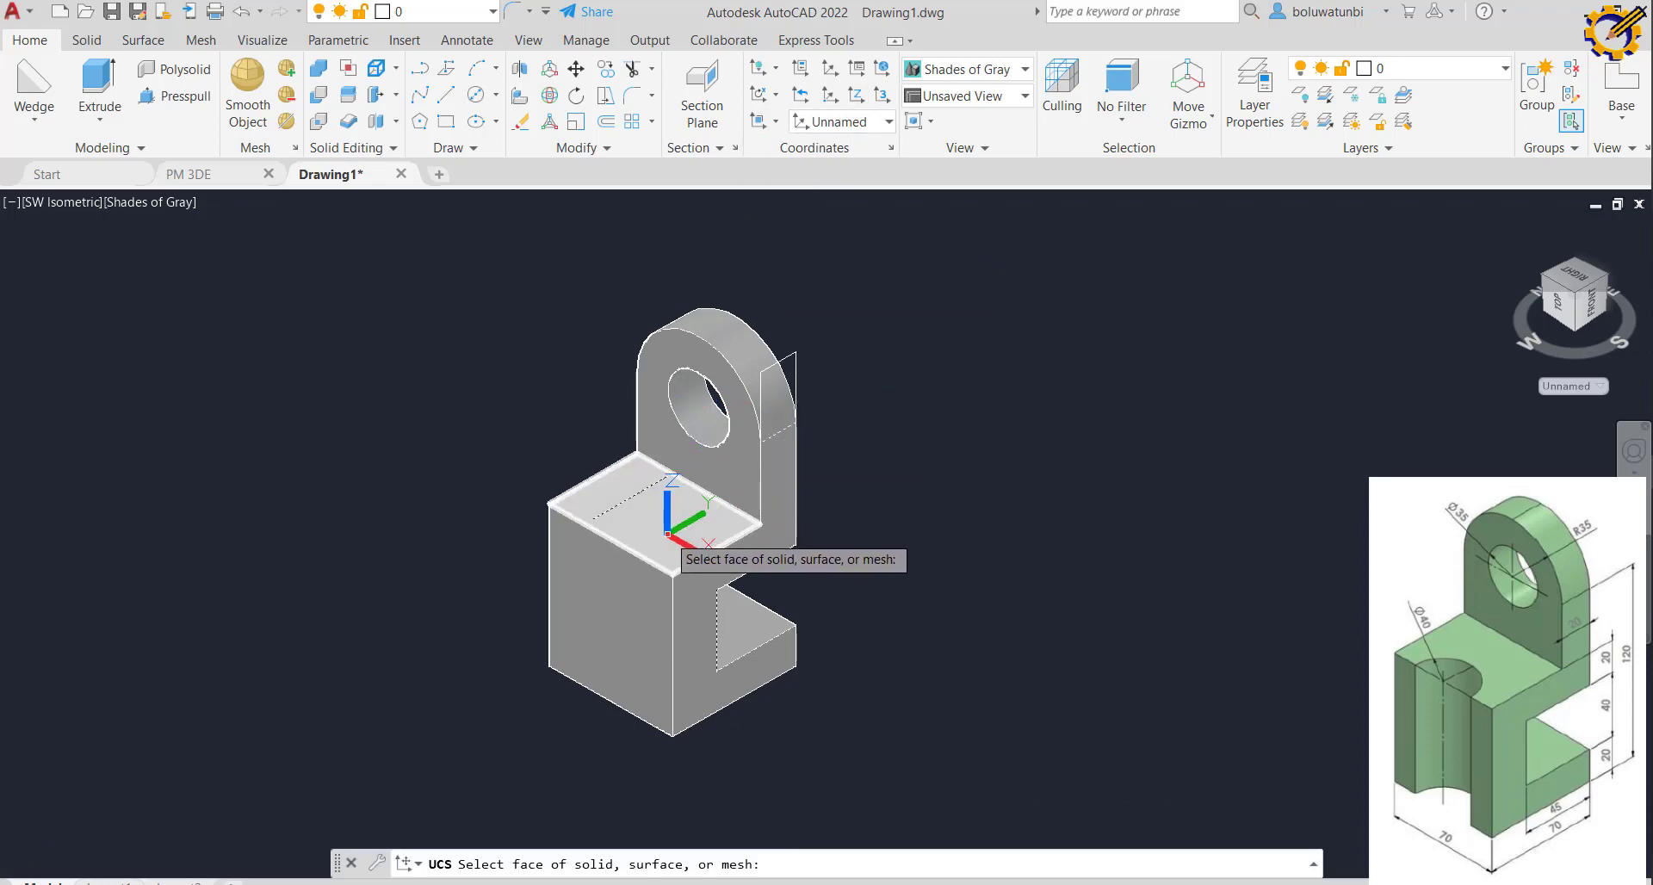
click(665, 541)
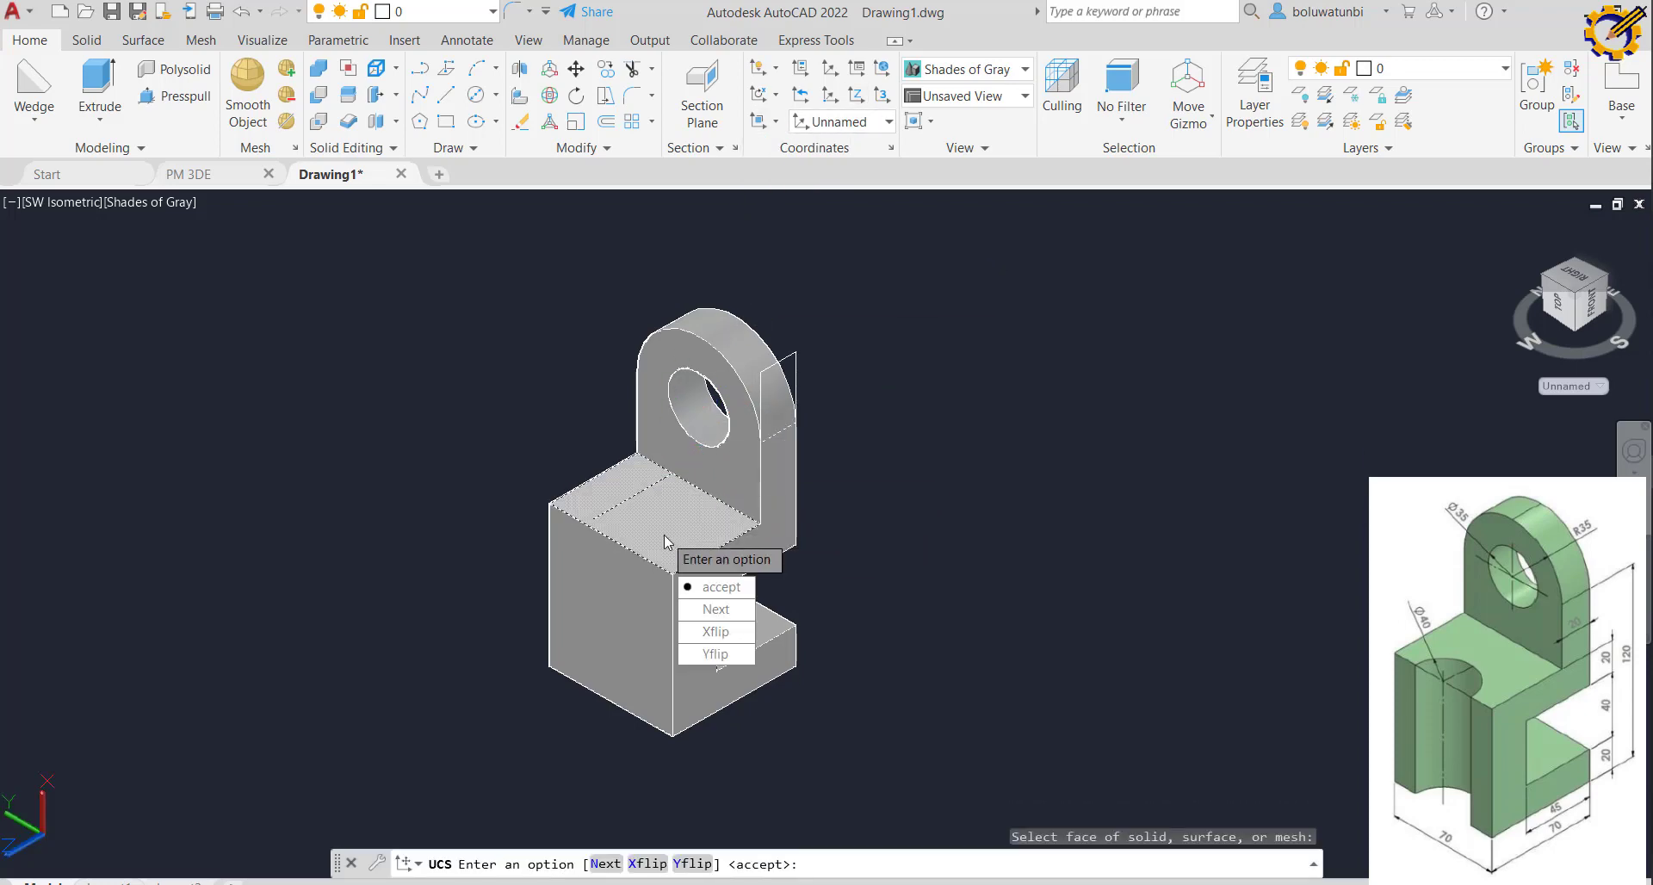
click(717, 587)
click(638, 491)
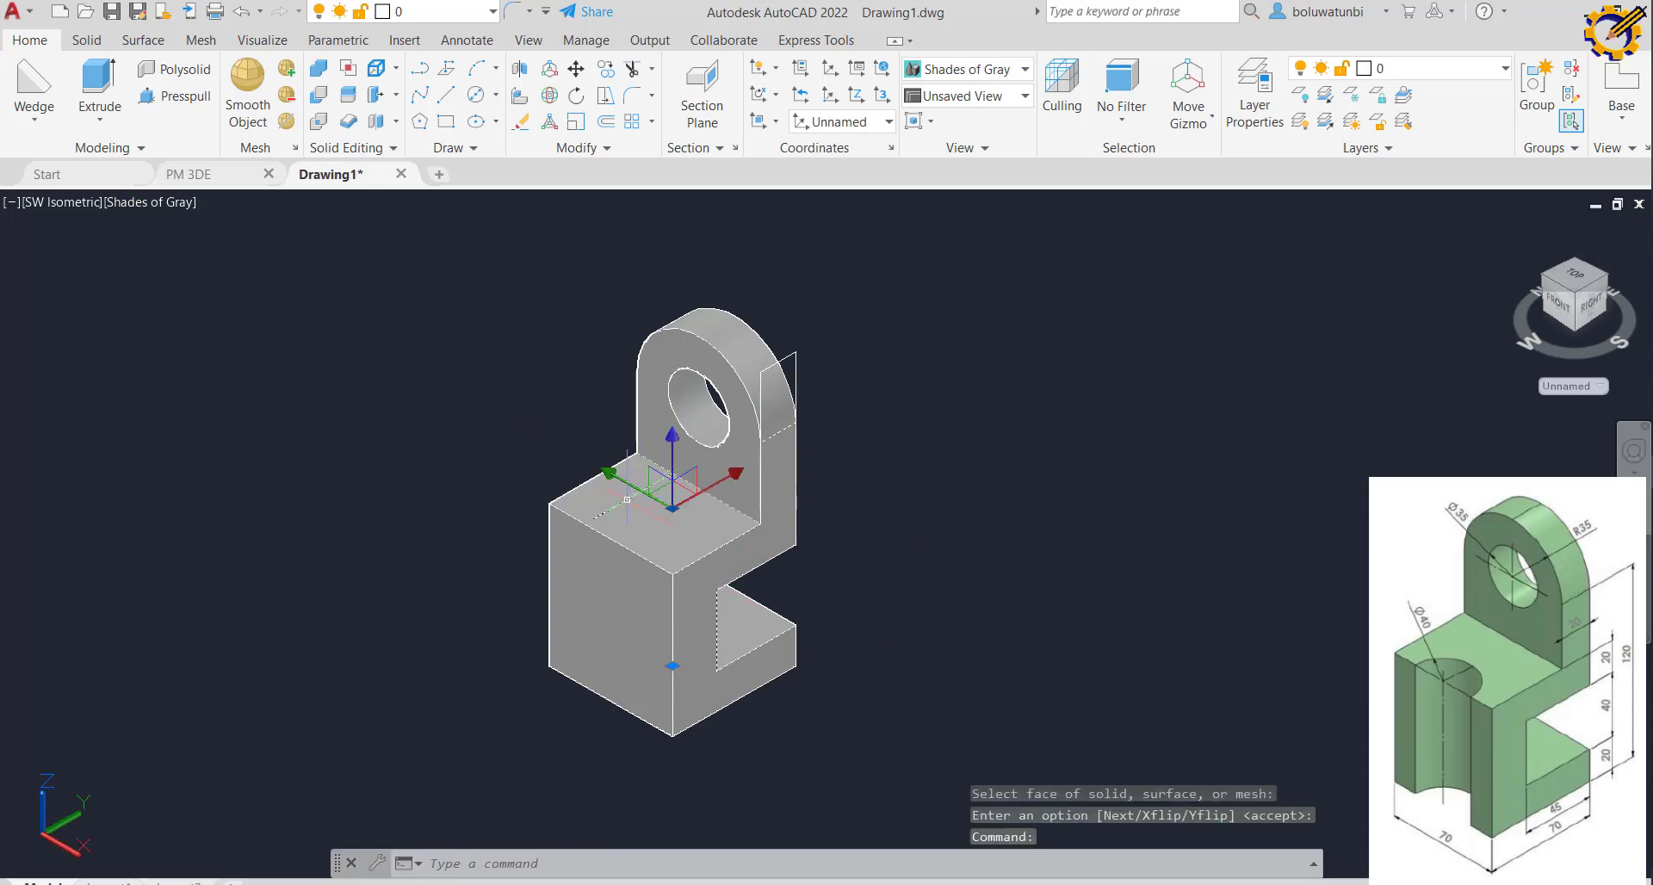
click(626, 500)
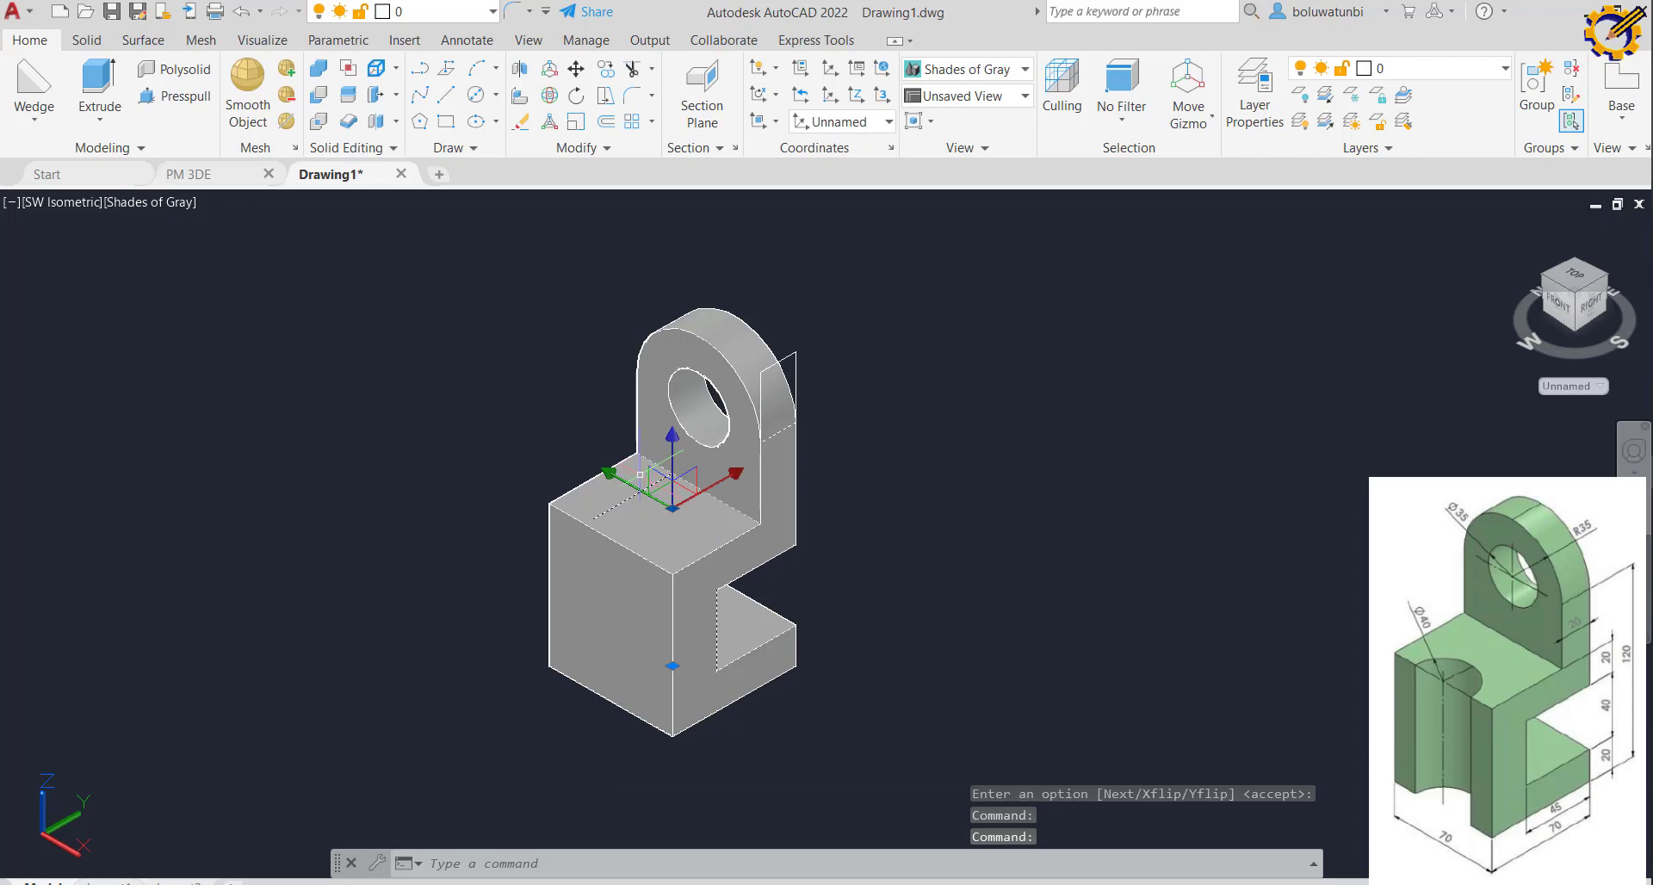
key(Delete)
key(ctrl+z)
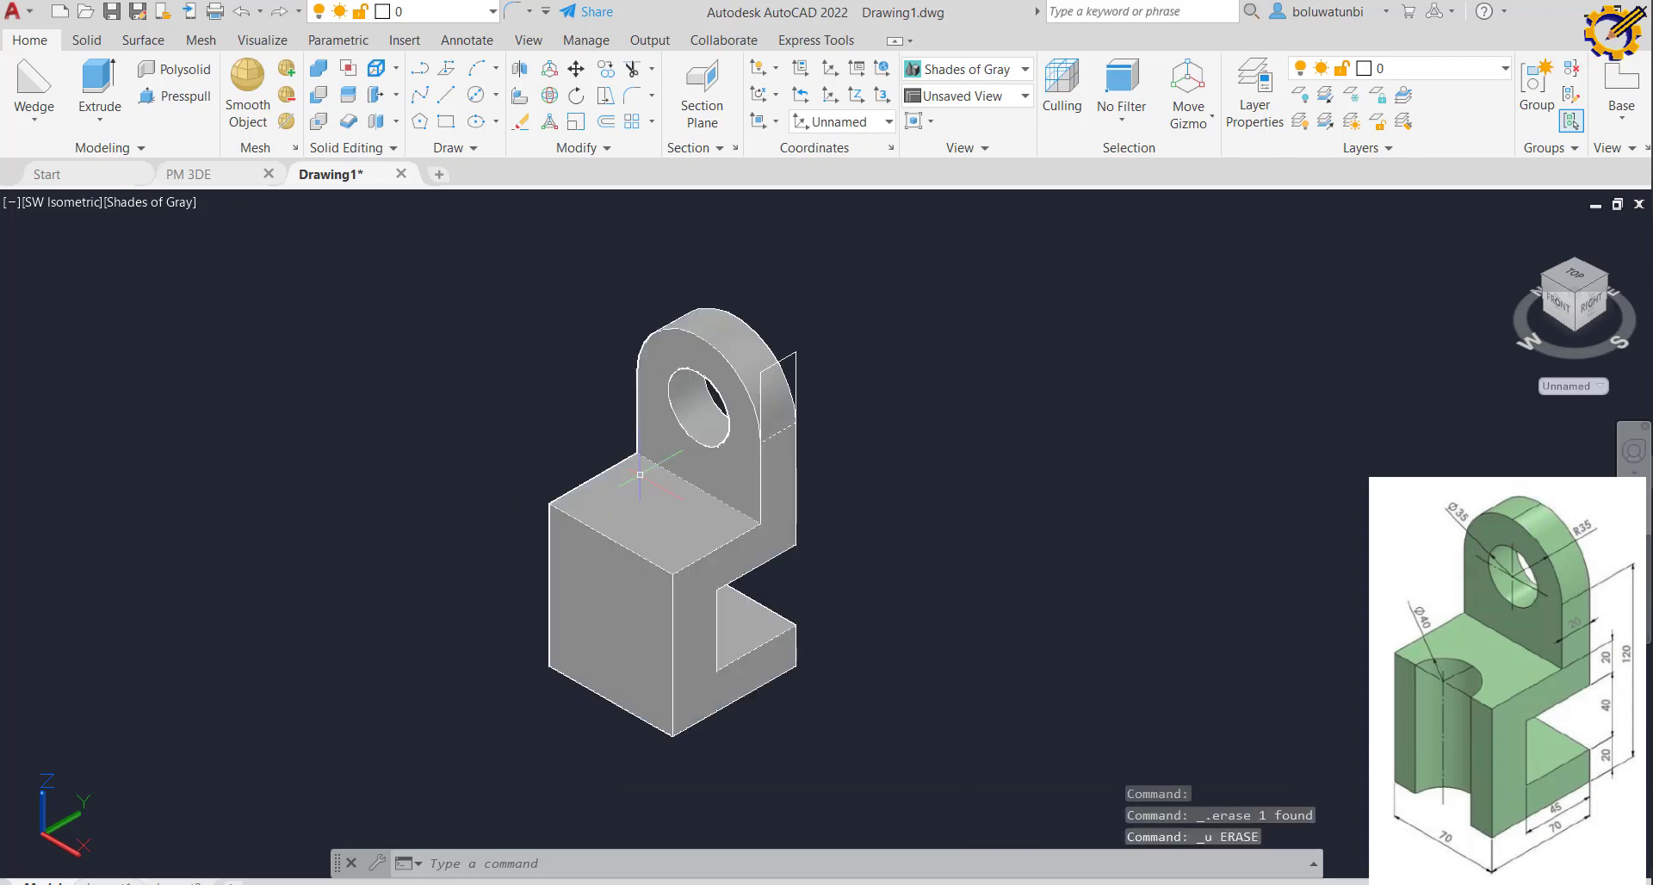
key(Escape)
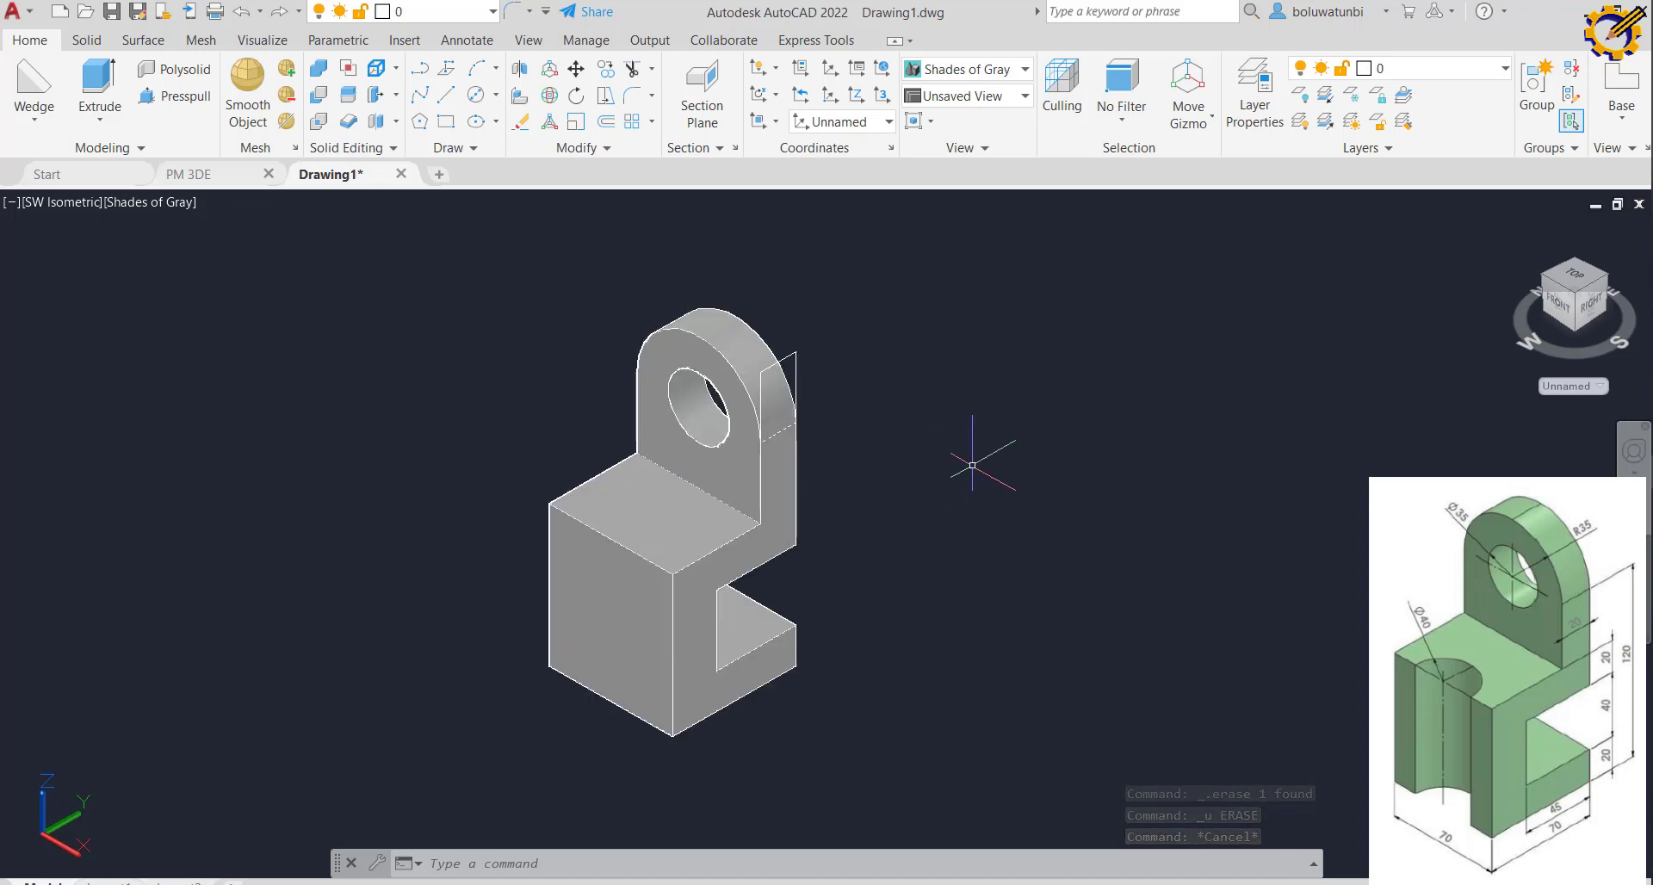
Draw a 40-diameter circle centred on the midpoint of the block's top front edge, opposite the upright plate
click(479, 98)
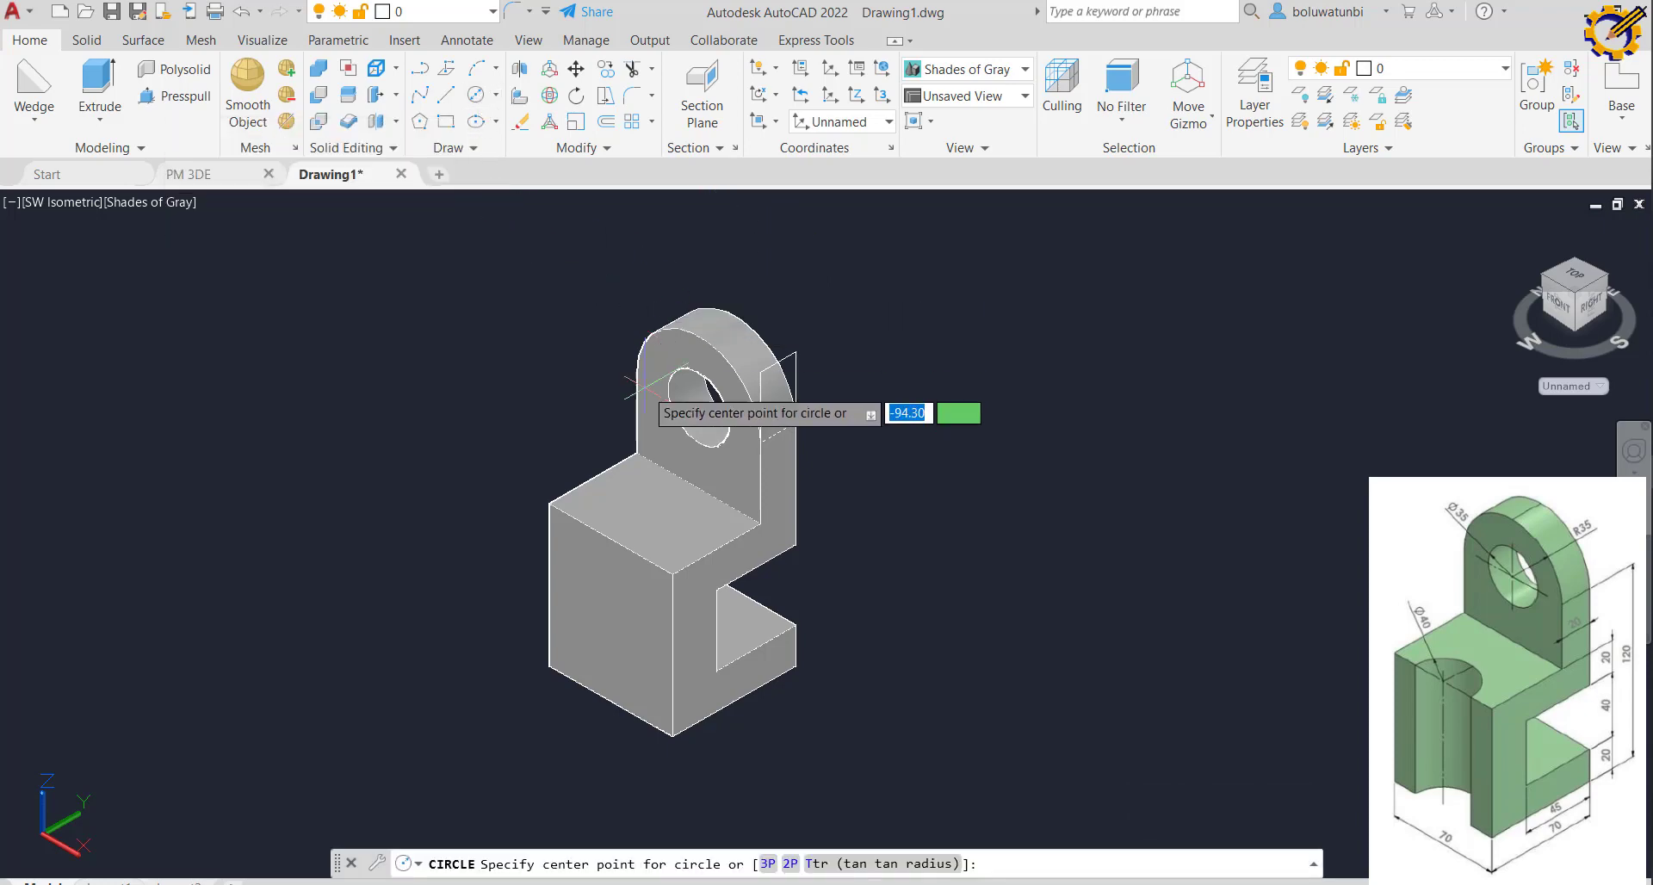
click(611, 538)
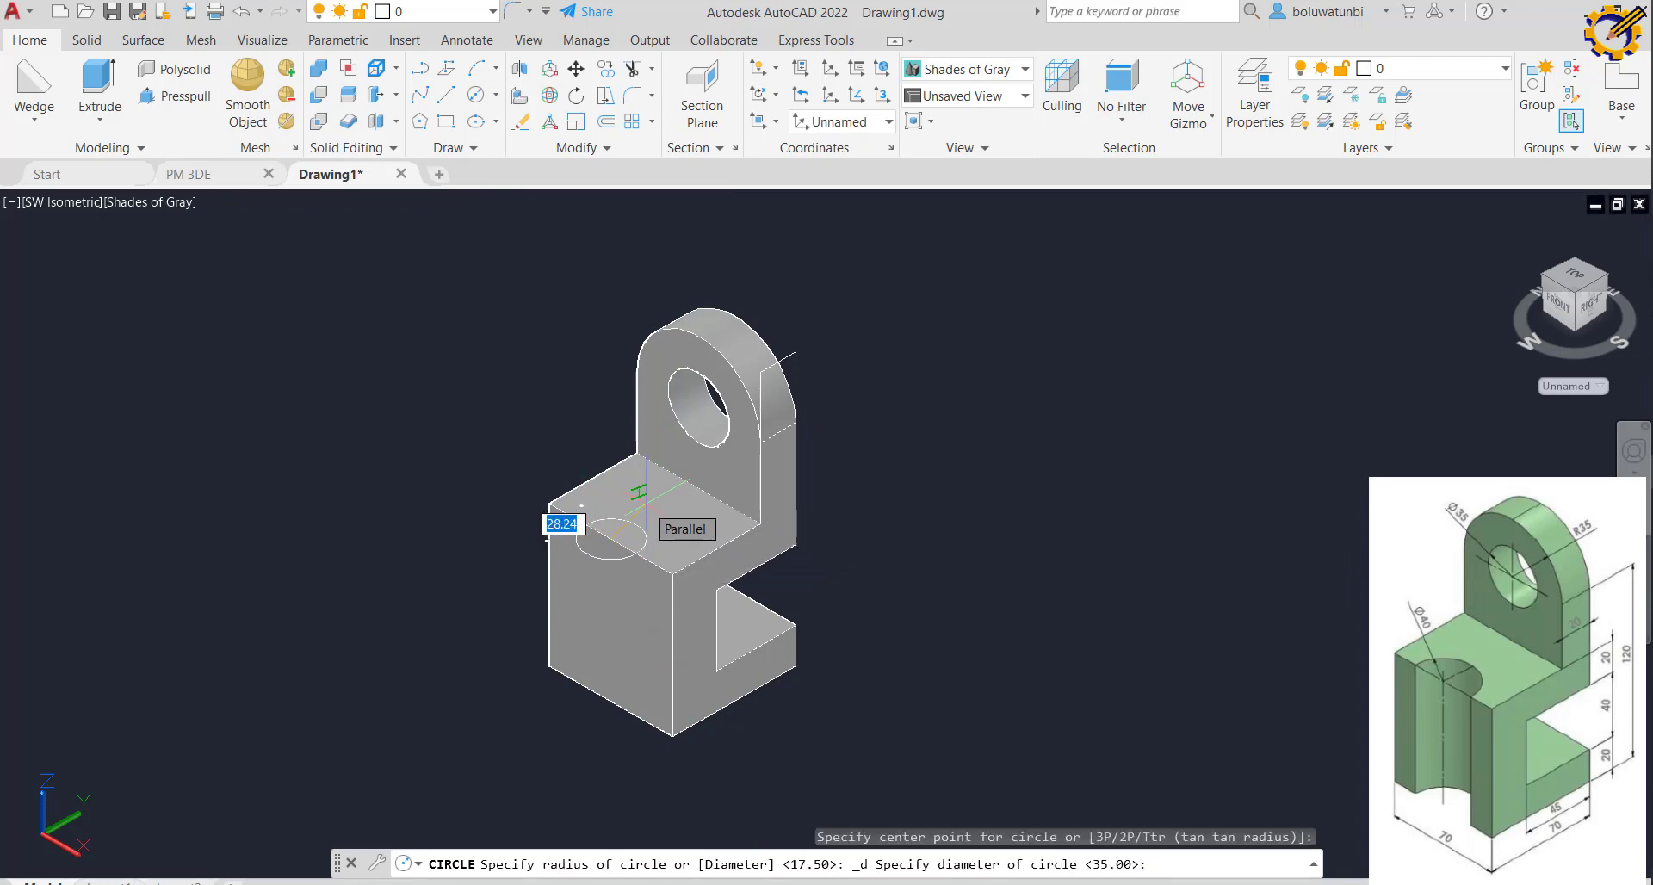
text(40)
key(Return)
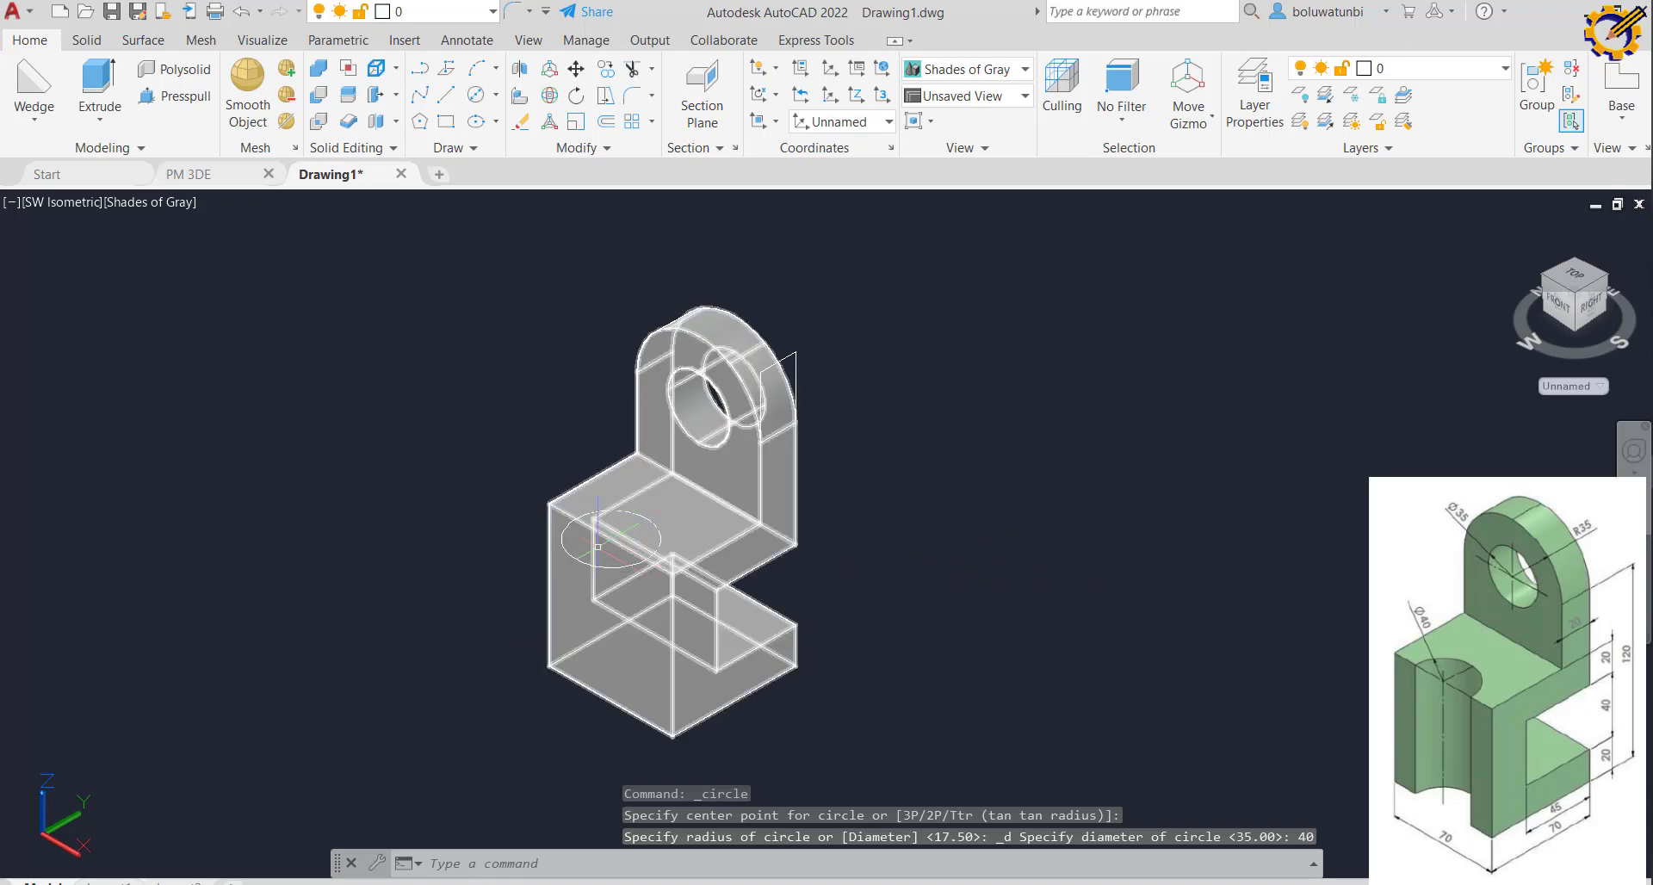
Presspull the part of the 40-diameter circle inside the block down past its base to cut a half-round channel
scroll(647, 568, up, 5)
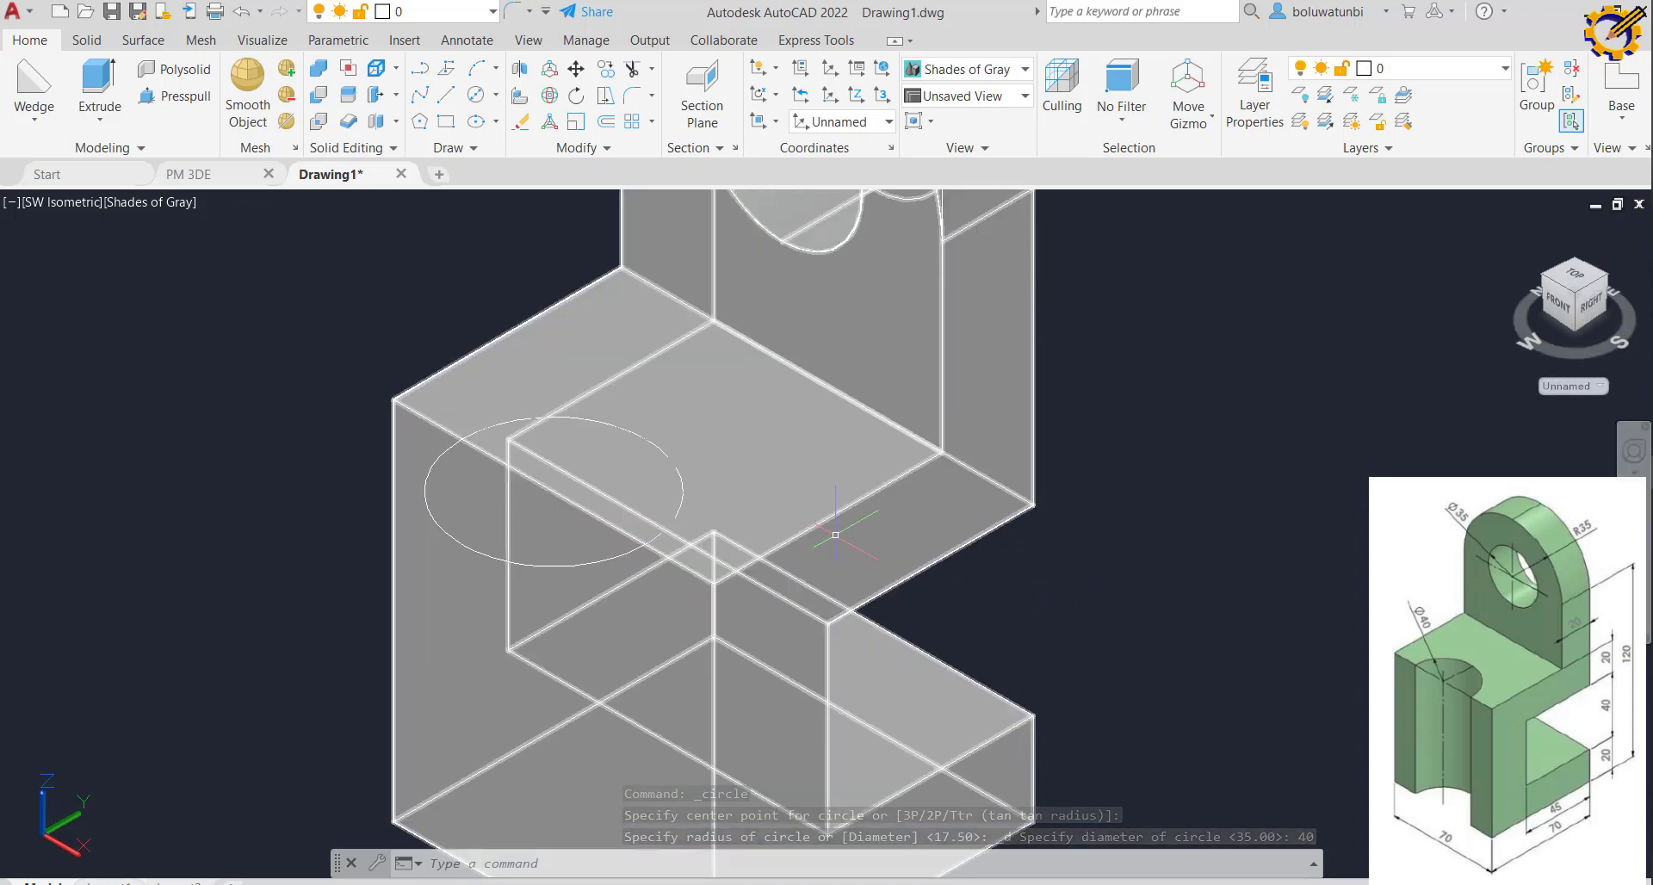
click(177, 96)
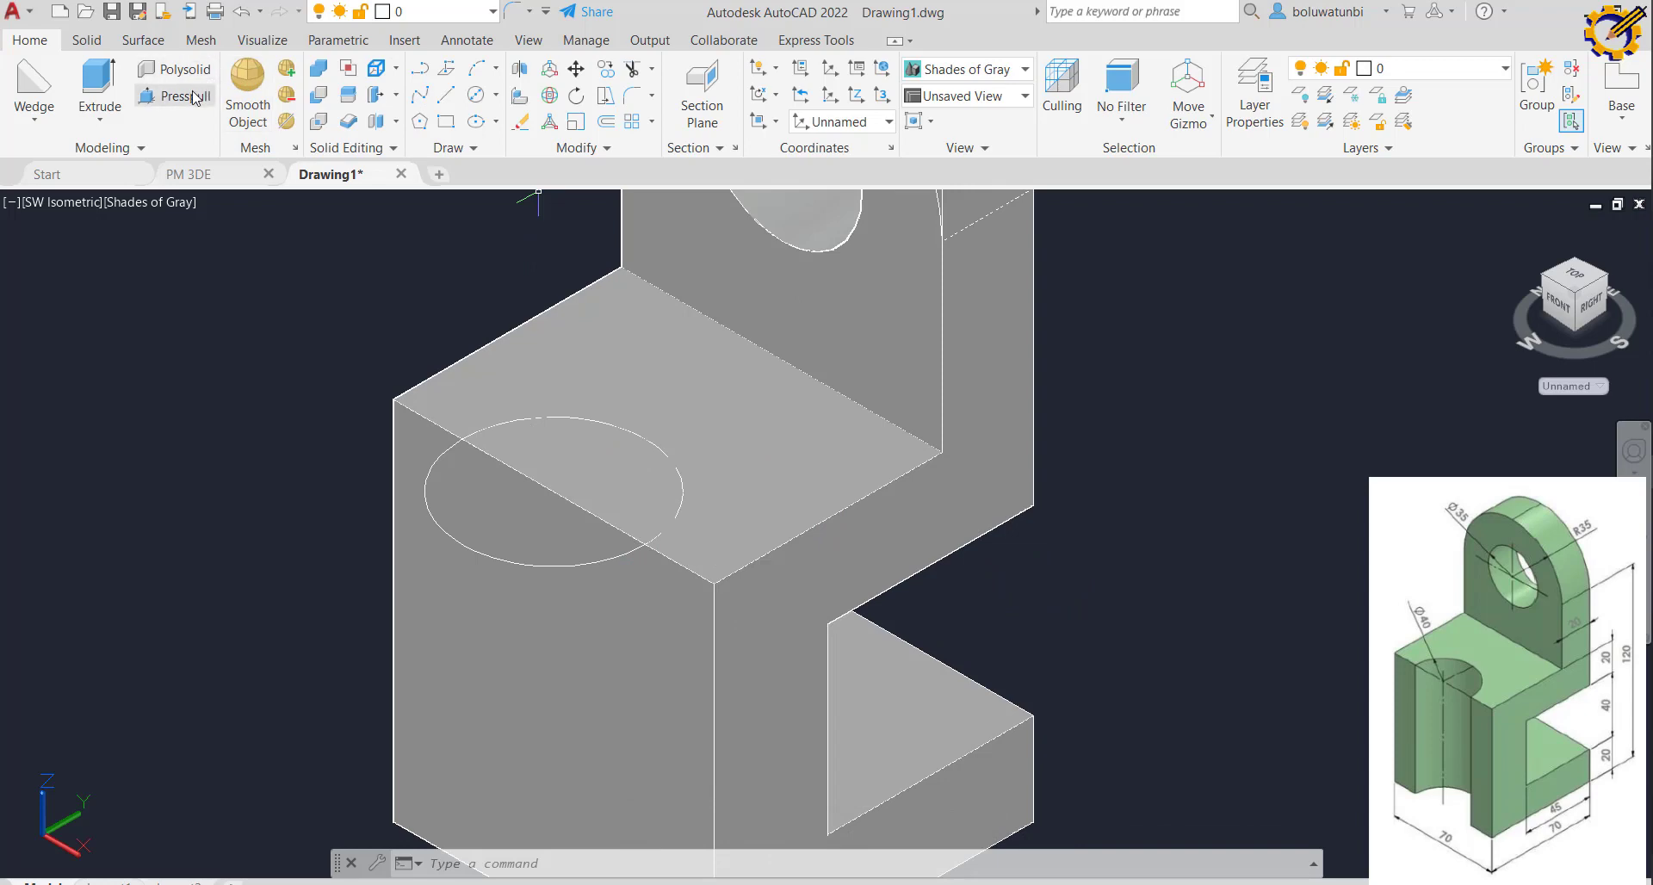
click(592, 467)
scroll(593, 448, up, 1)
scroll(592, 447, down, 4)
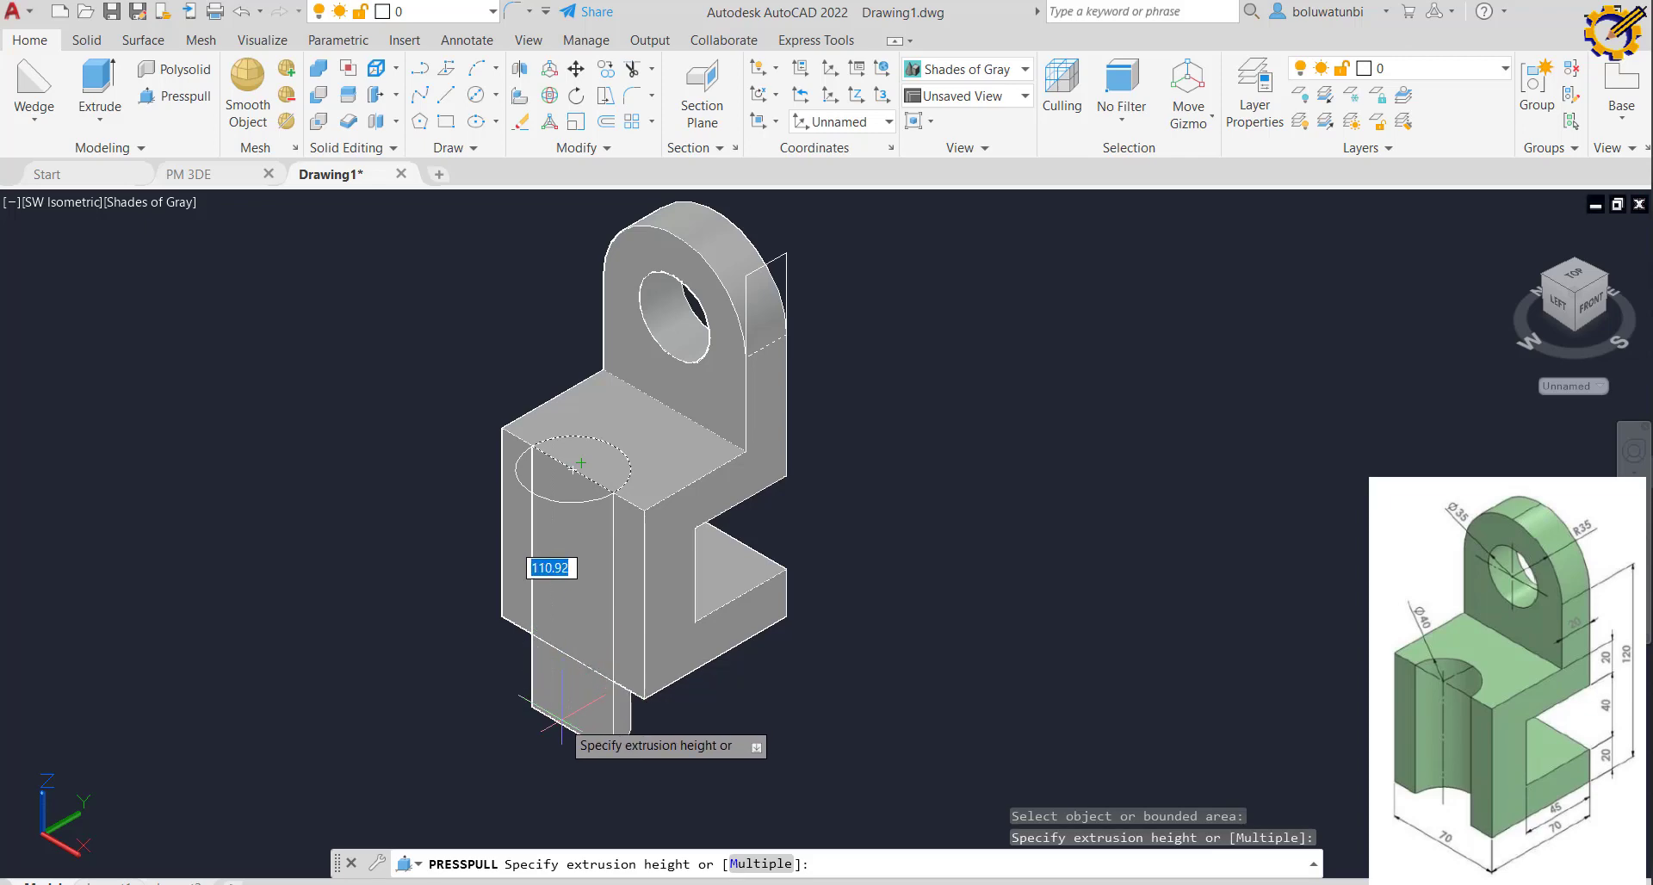
click(561, 717)
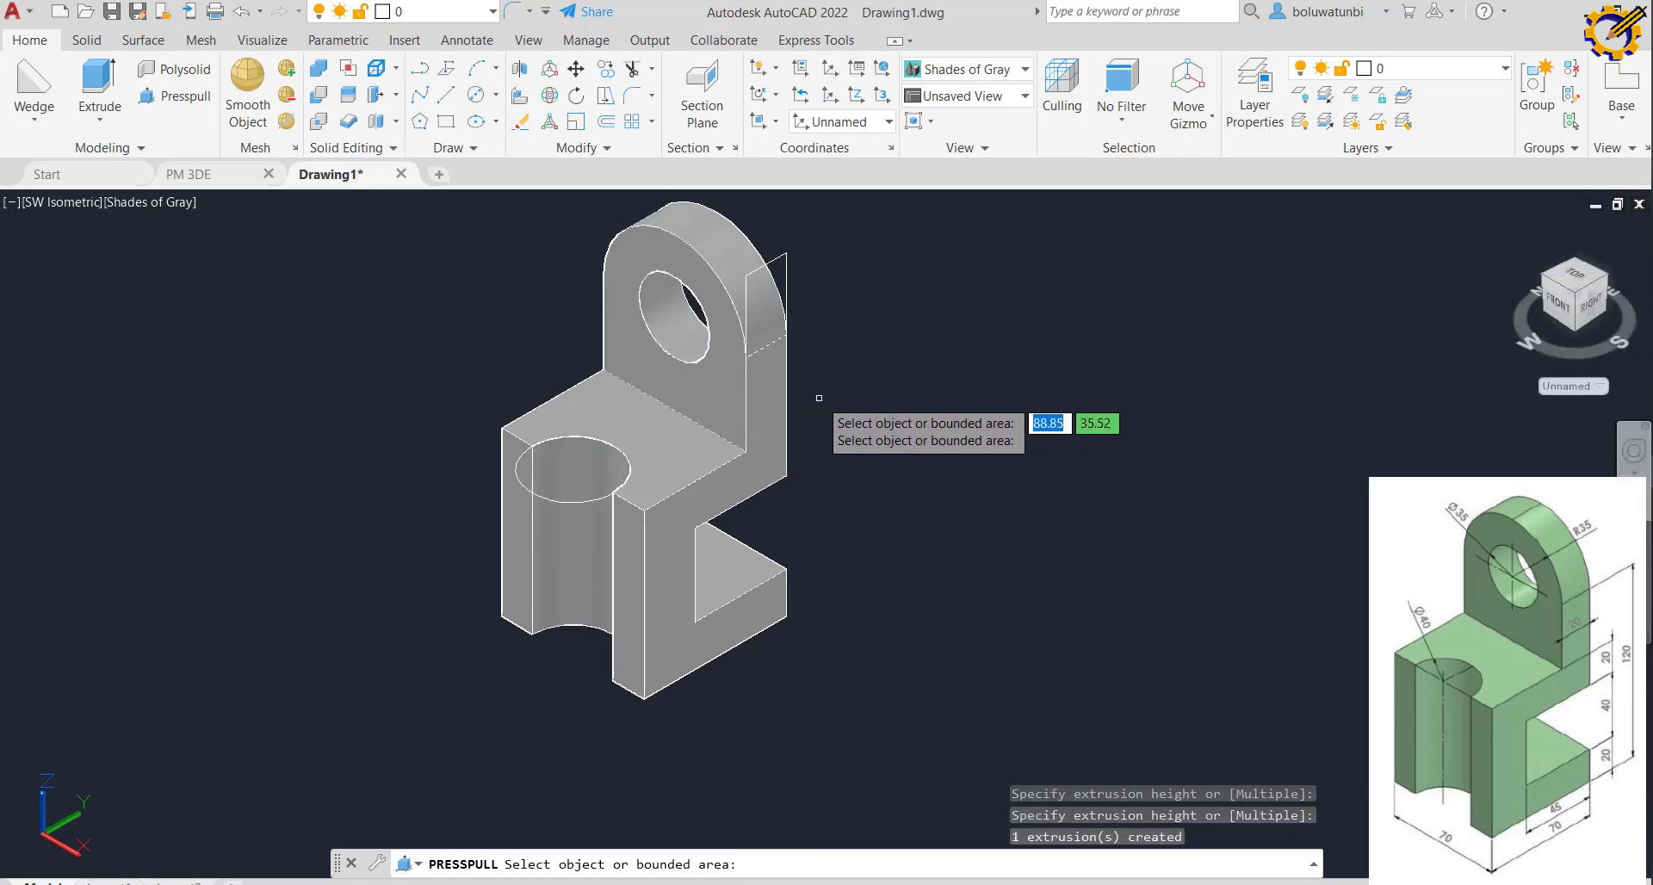
key(Return)
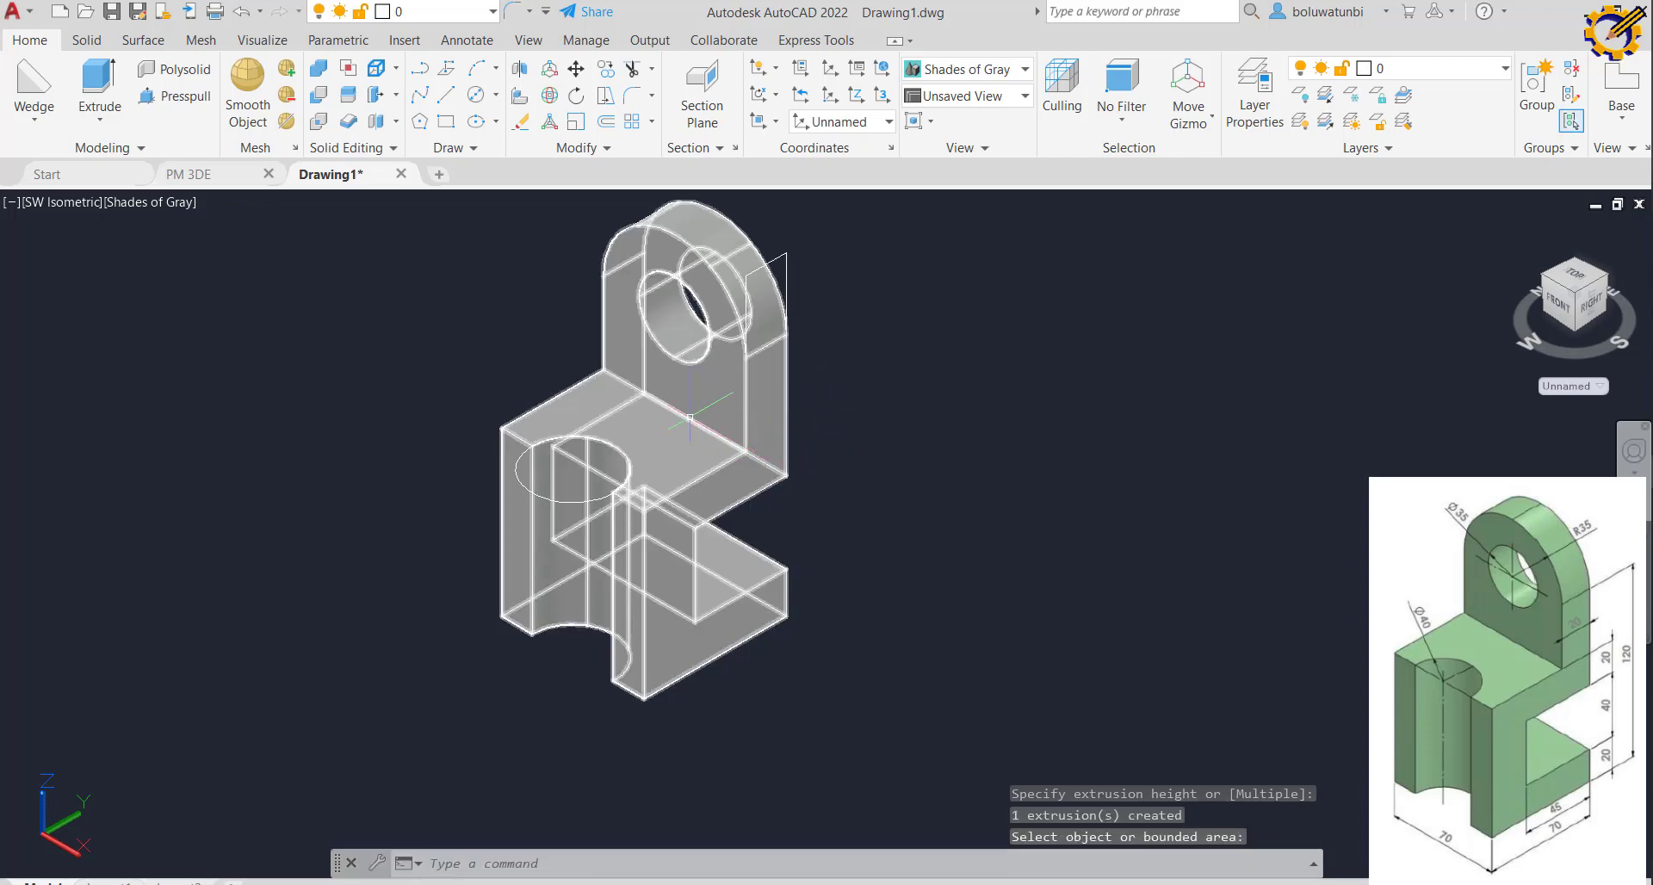
Move the bracket solid along the Y axis until it is clear of its leftover sketch geometry
click(675, 451)
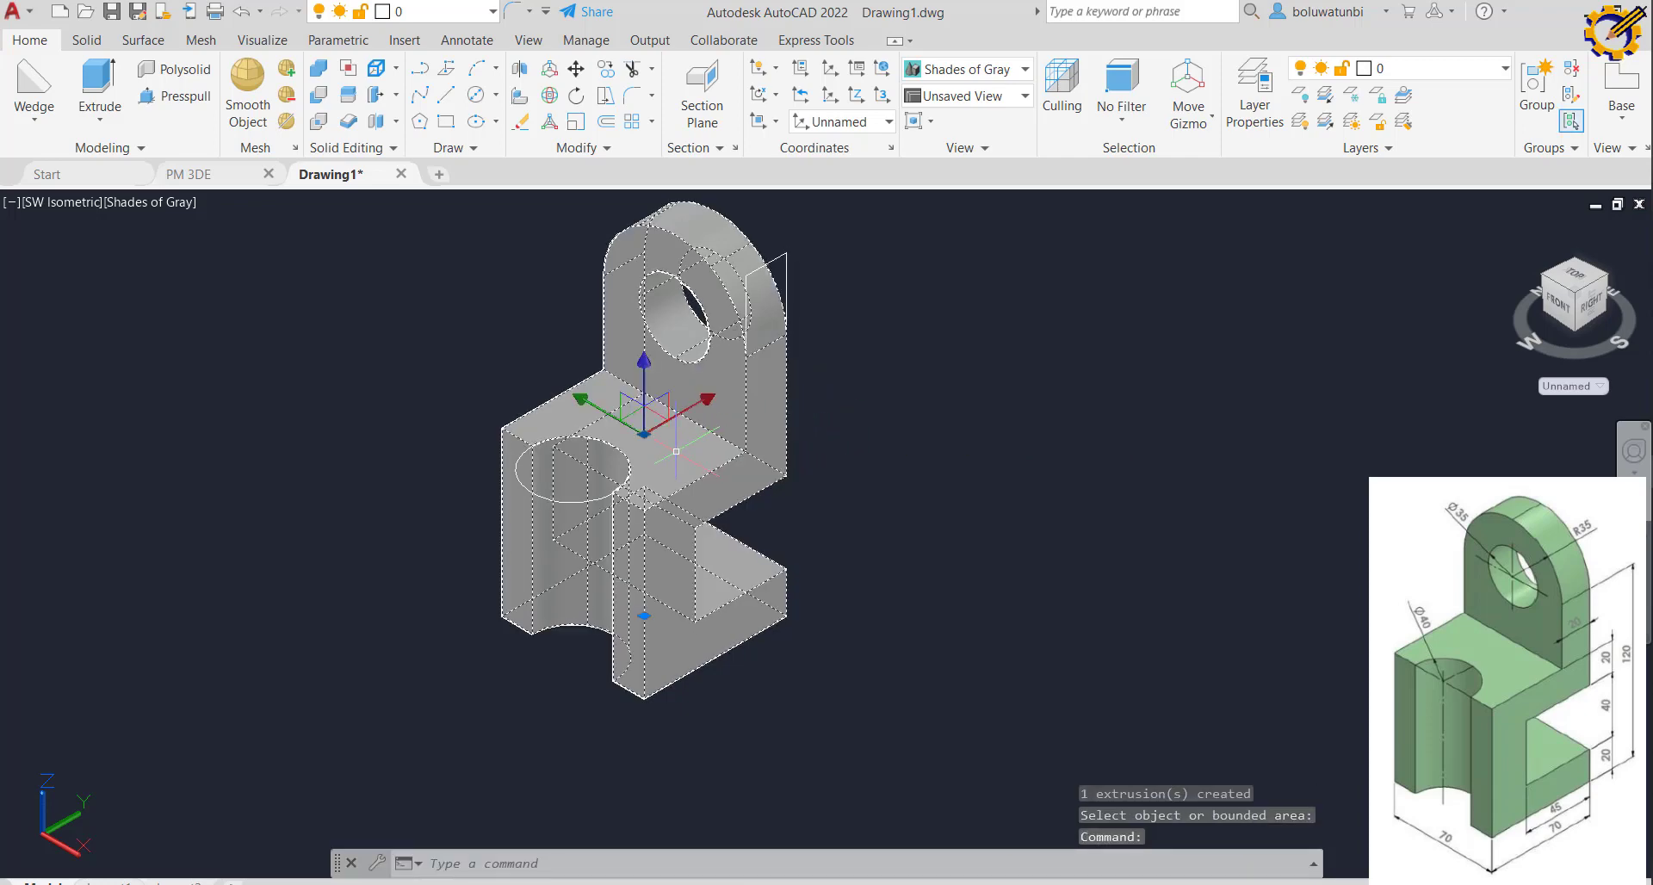
click(582, 401)
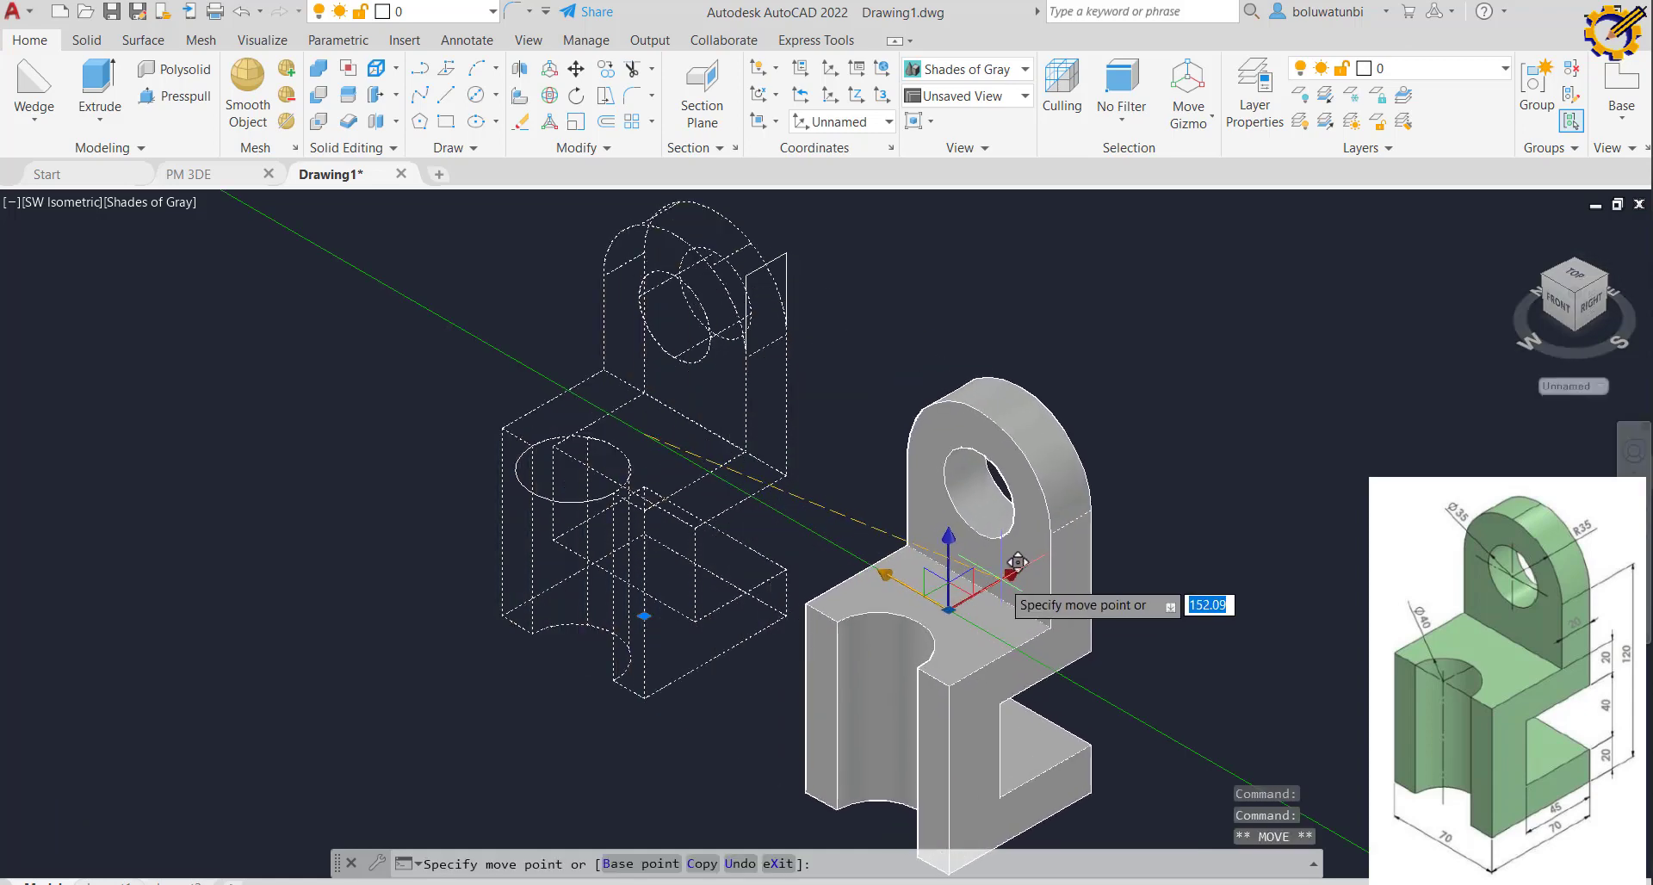
click(1031, 569)
click(751, 704)
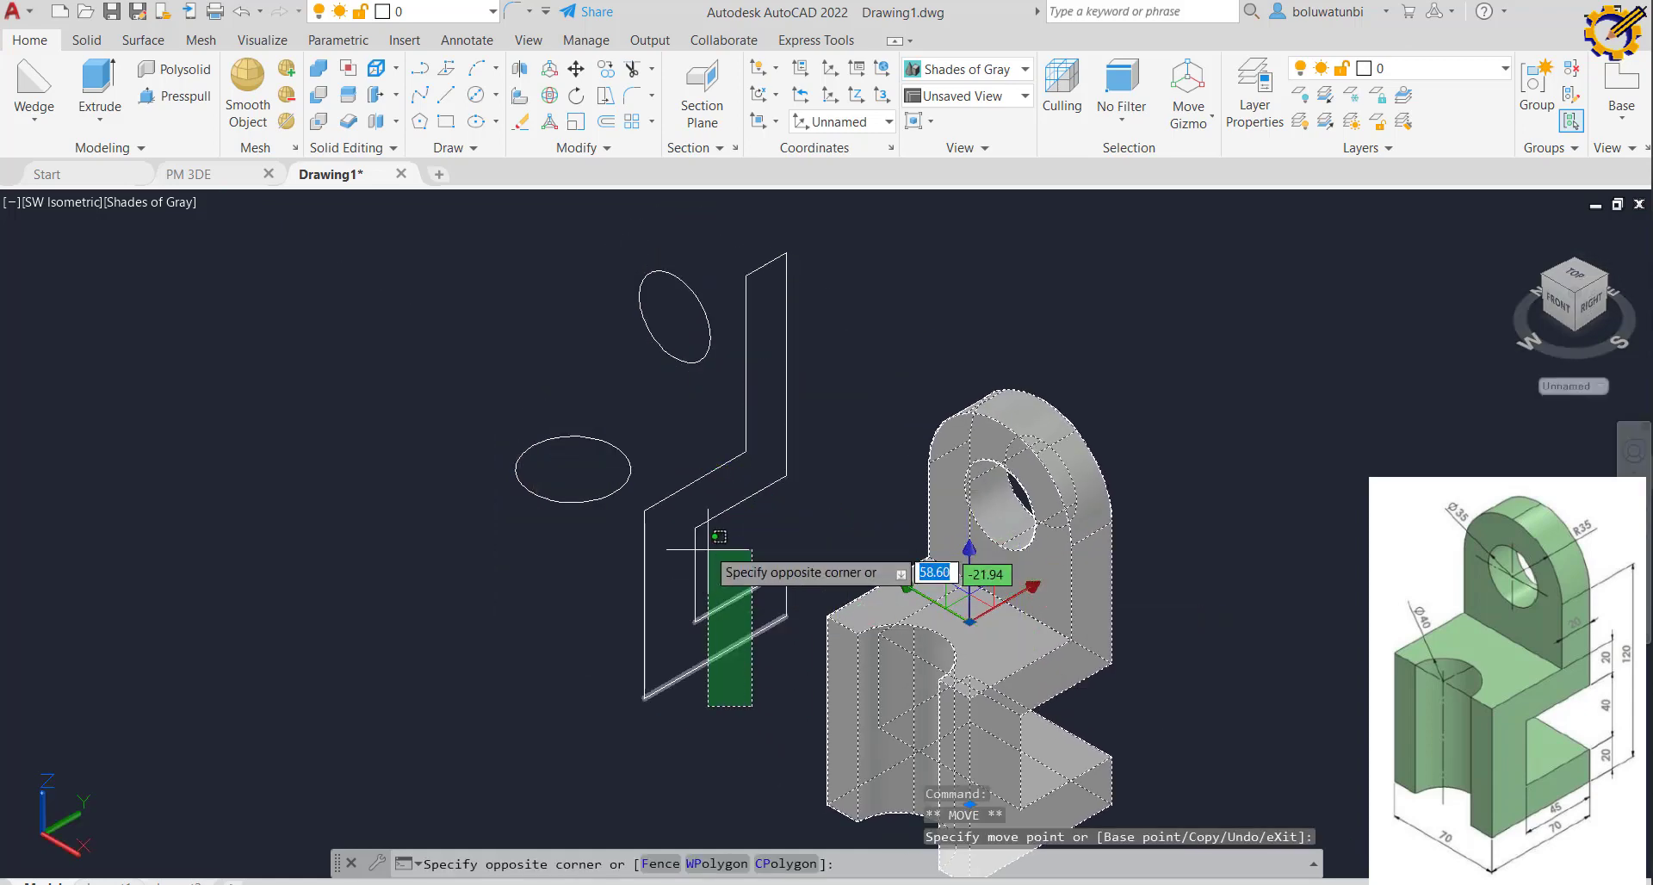
click(595, 306)
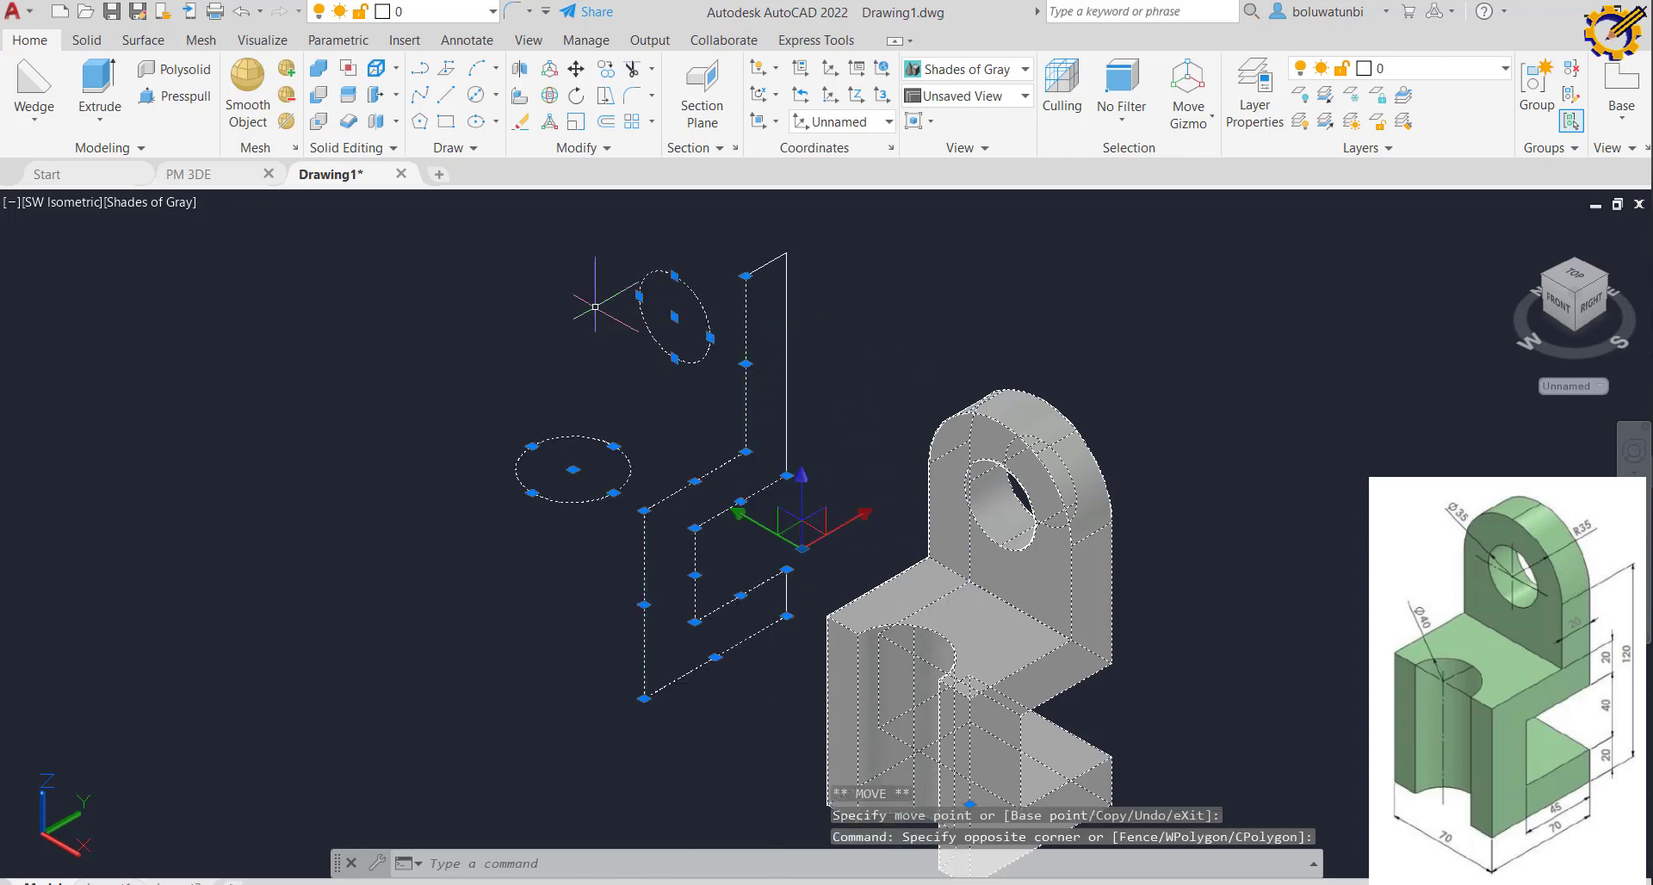
key(Delete)
key(ctrl+z)
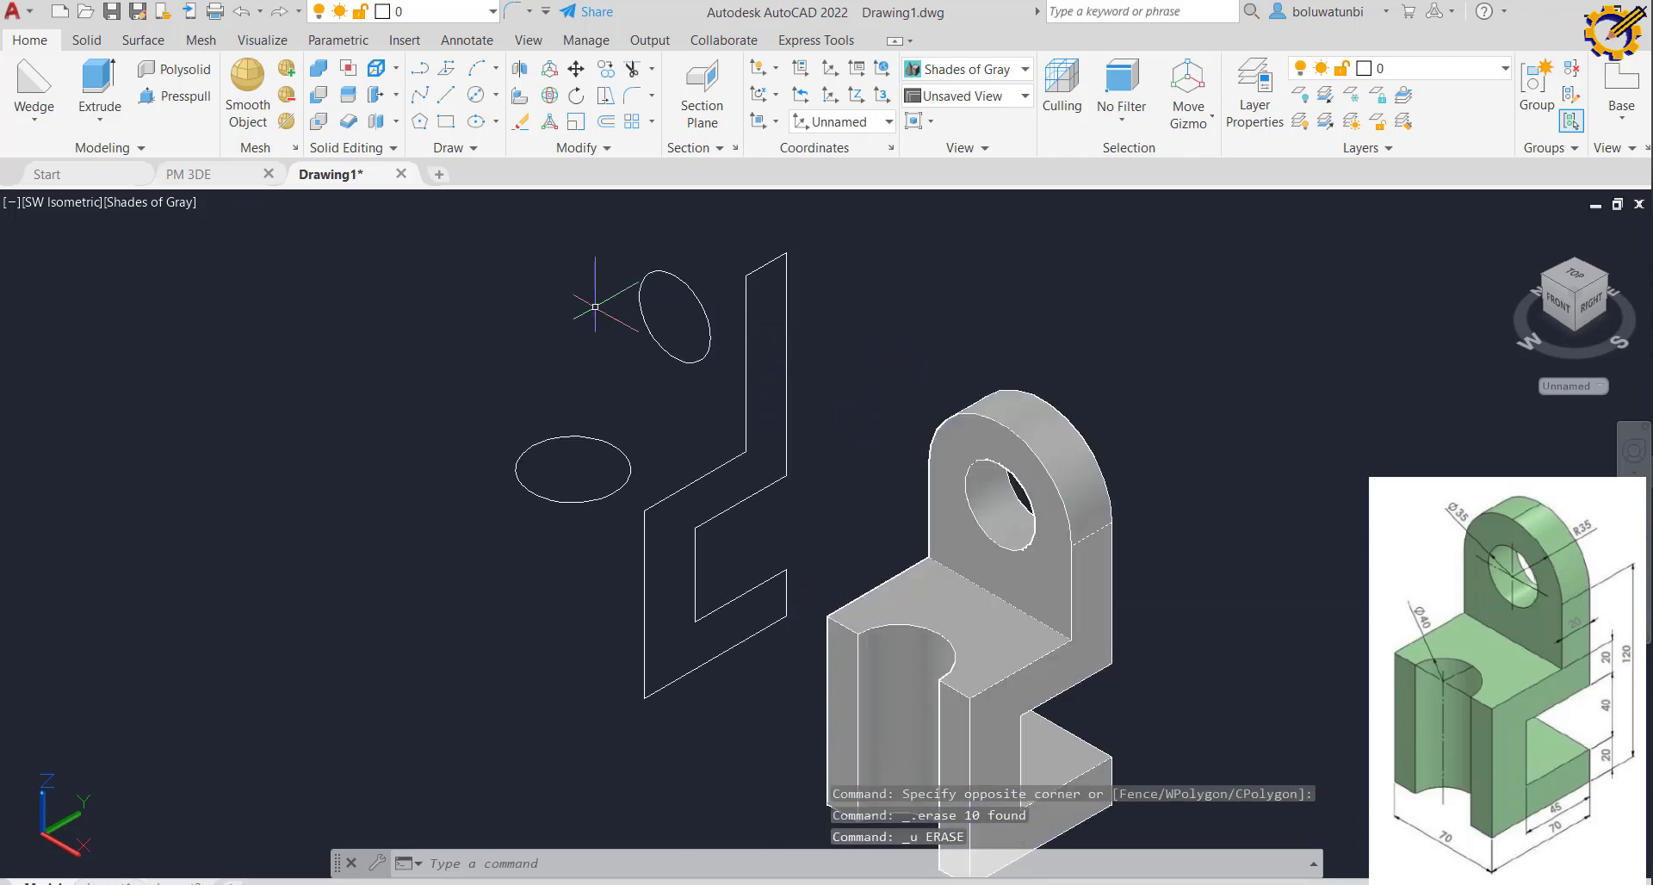
Erase all the leftover profile lines and both circles beside the bracket, keeping the solid
click(886, 336)
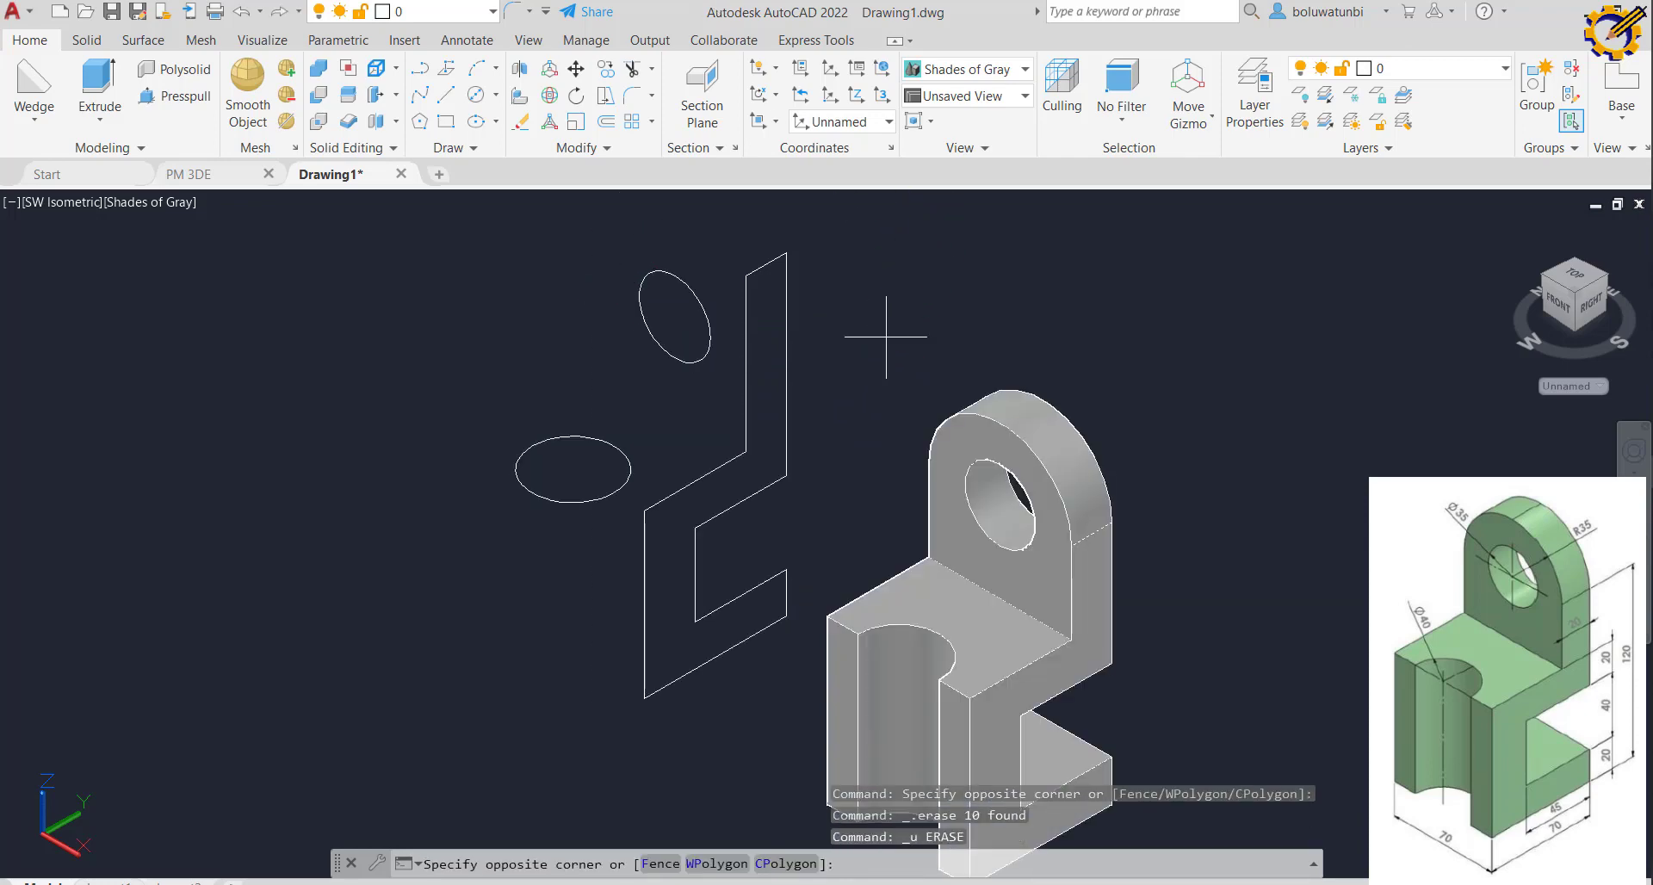
click(499, 248)
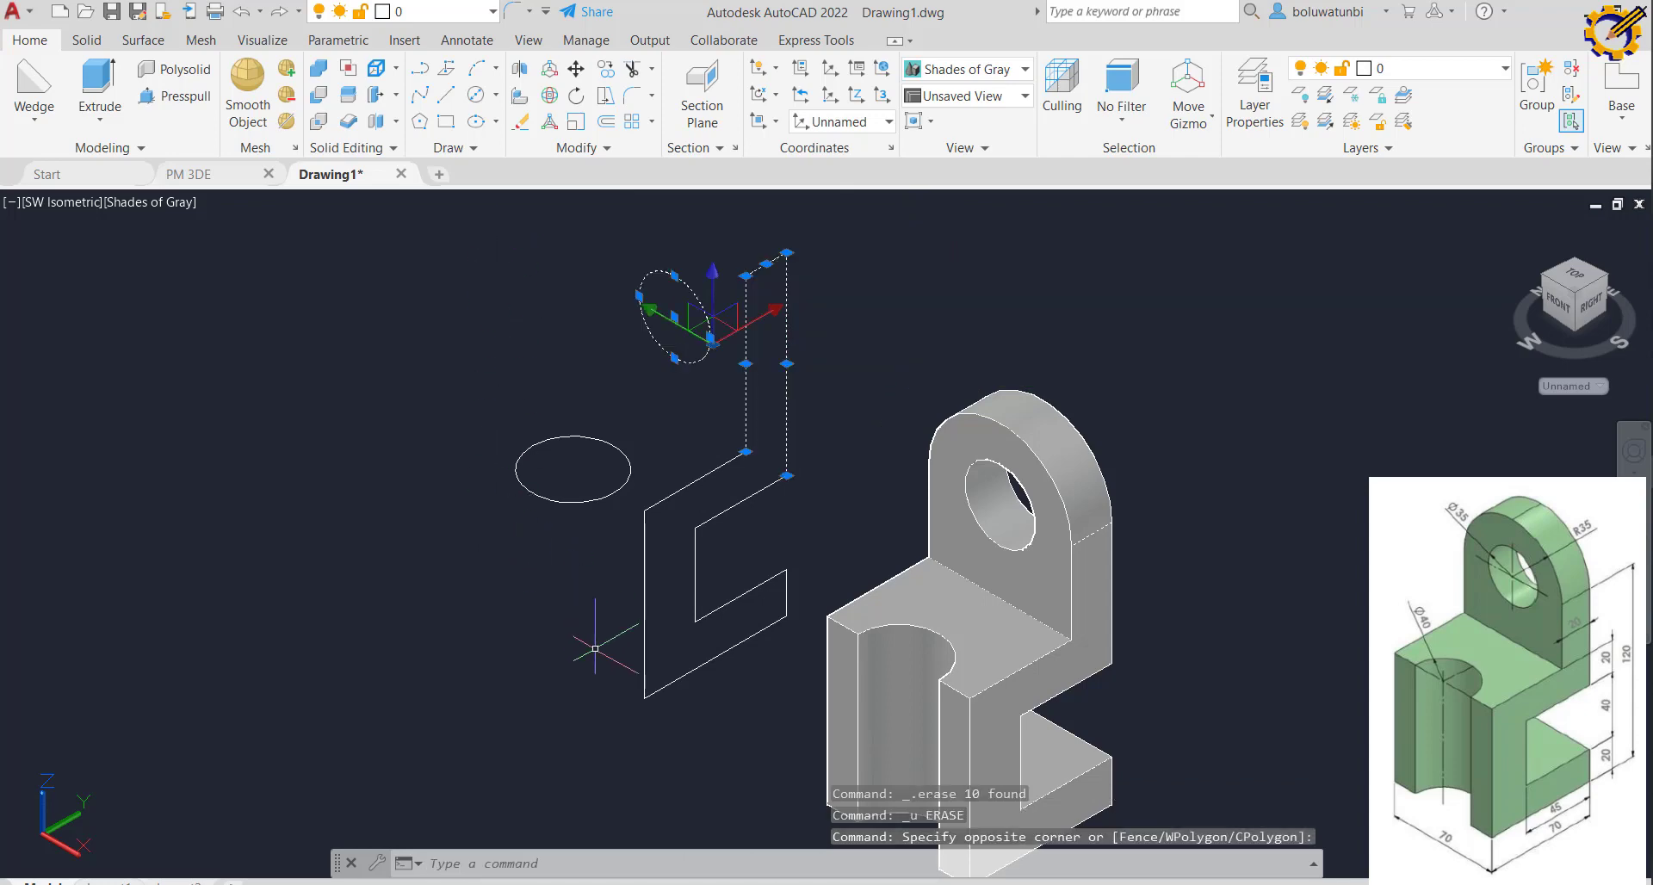
click(793, 762)
click(450, 403)
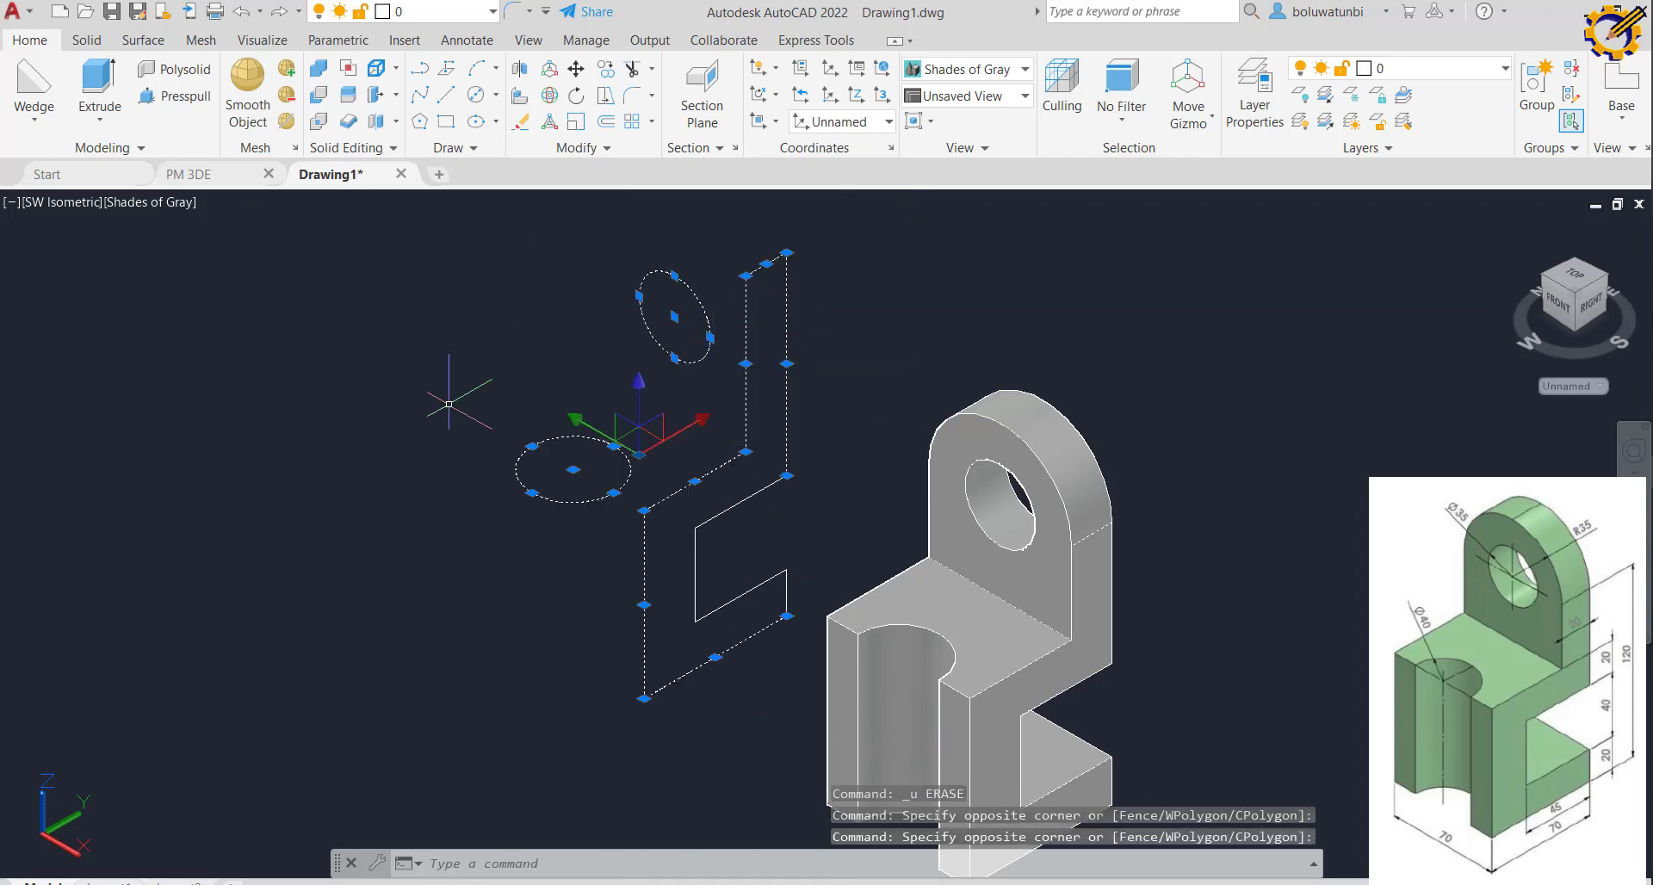
key(Delete)
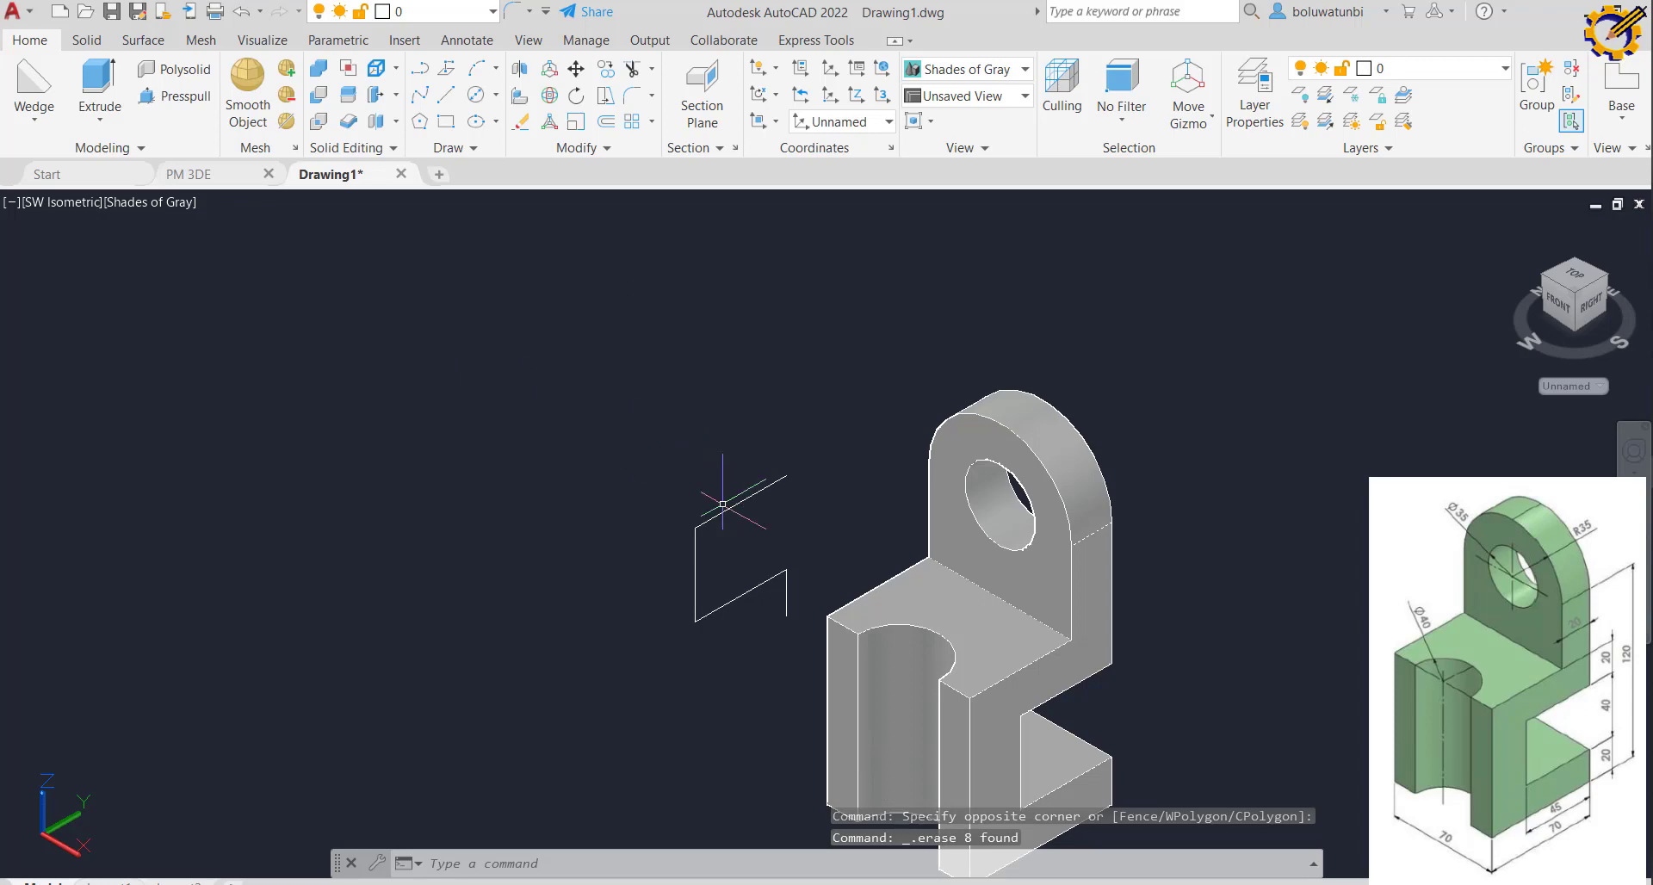
click(792, 625)
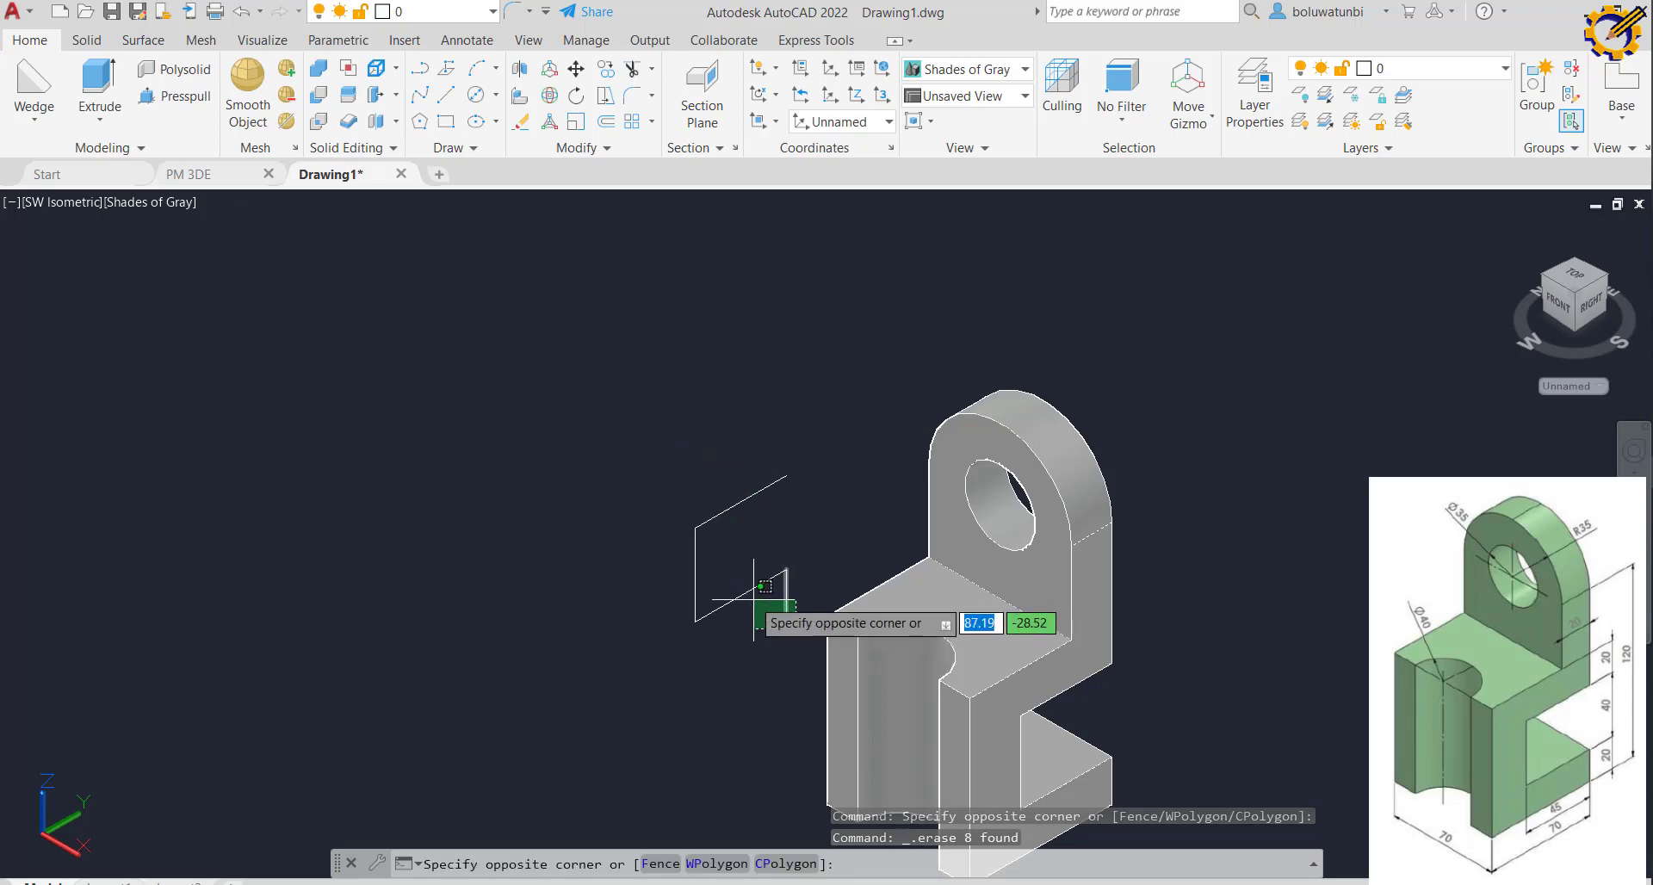
click(676, 455)
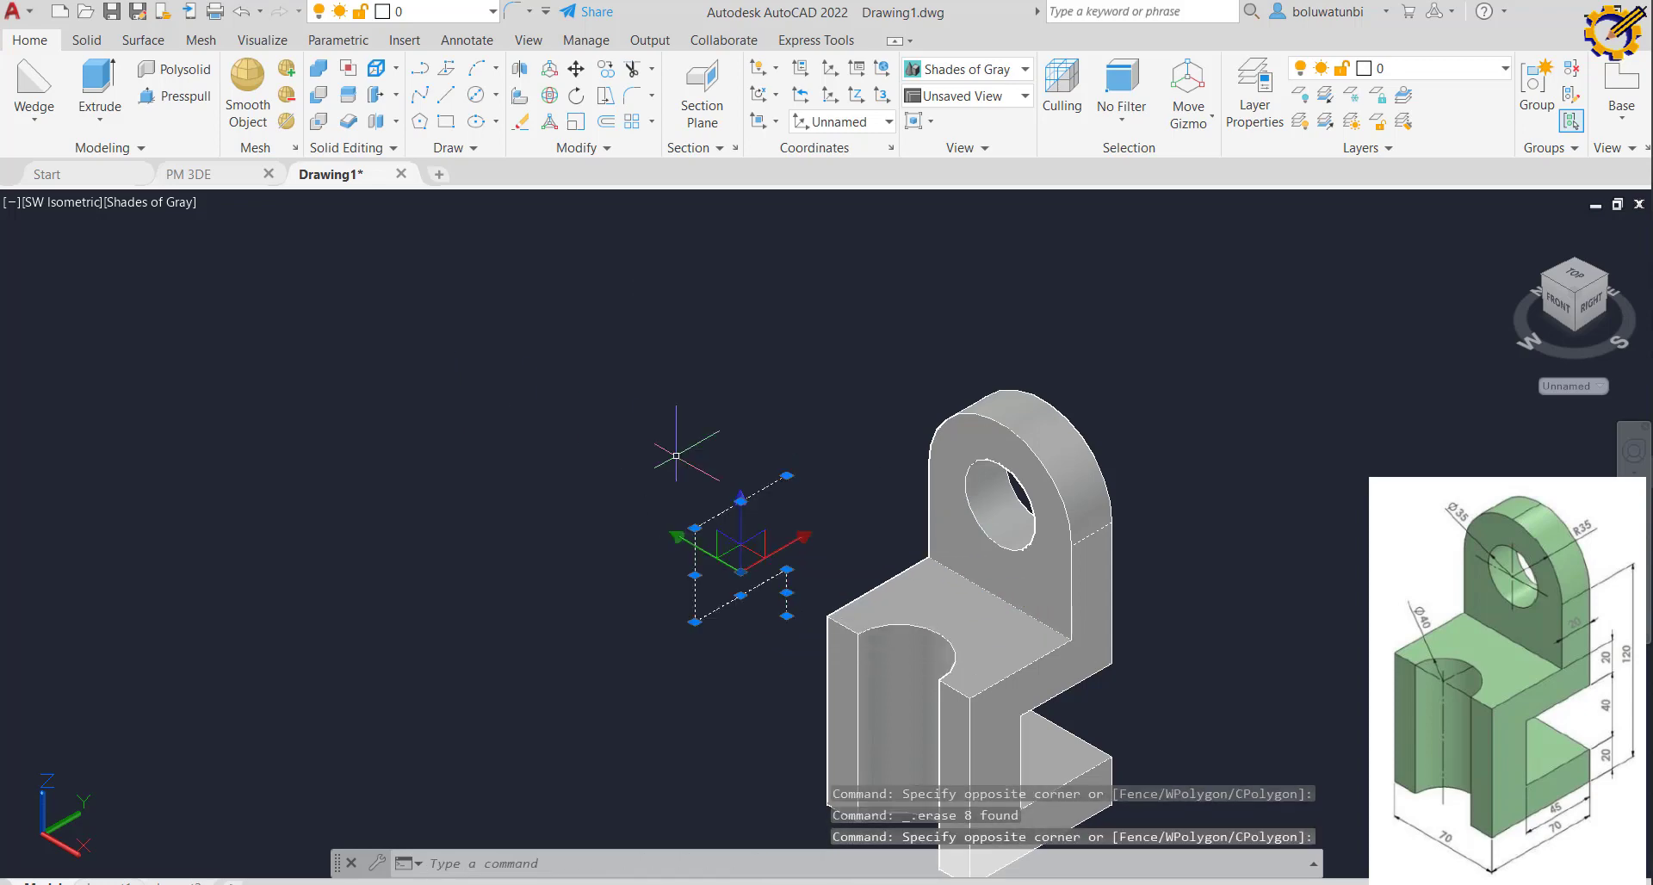
key(Delete)
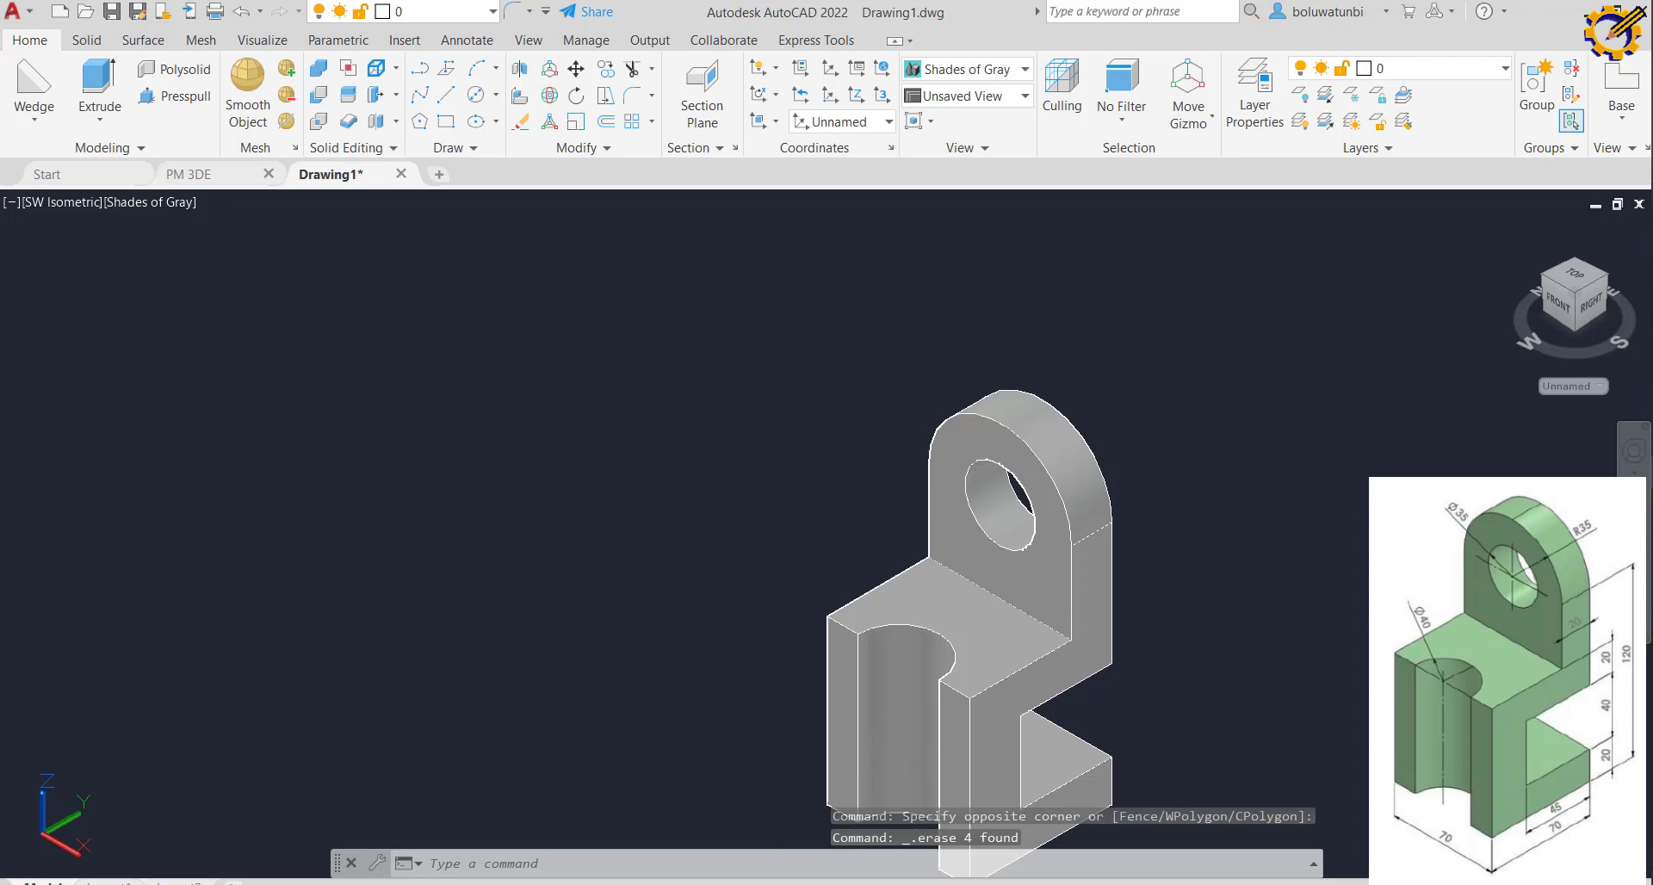
Examine the finished bracket from the NW, NE, SE and SW isometric views
middle_drag(727, 579, 542, 406)
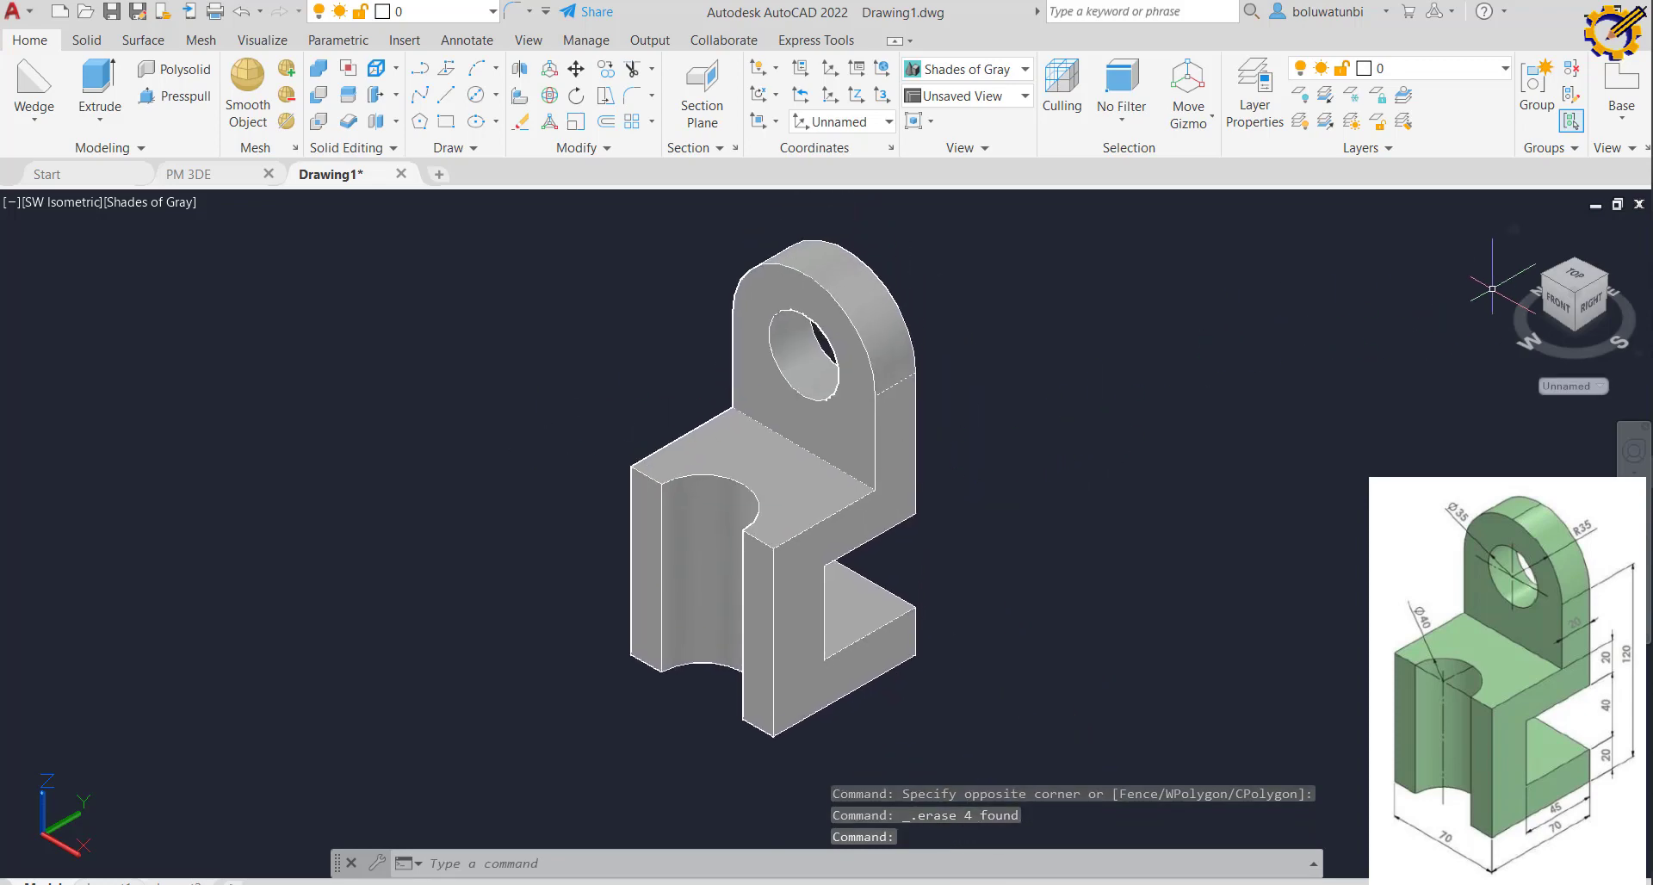
click(1539, 281)
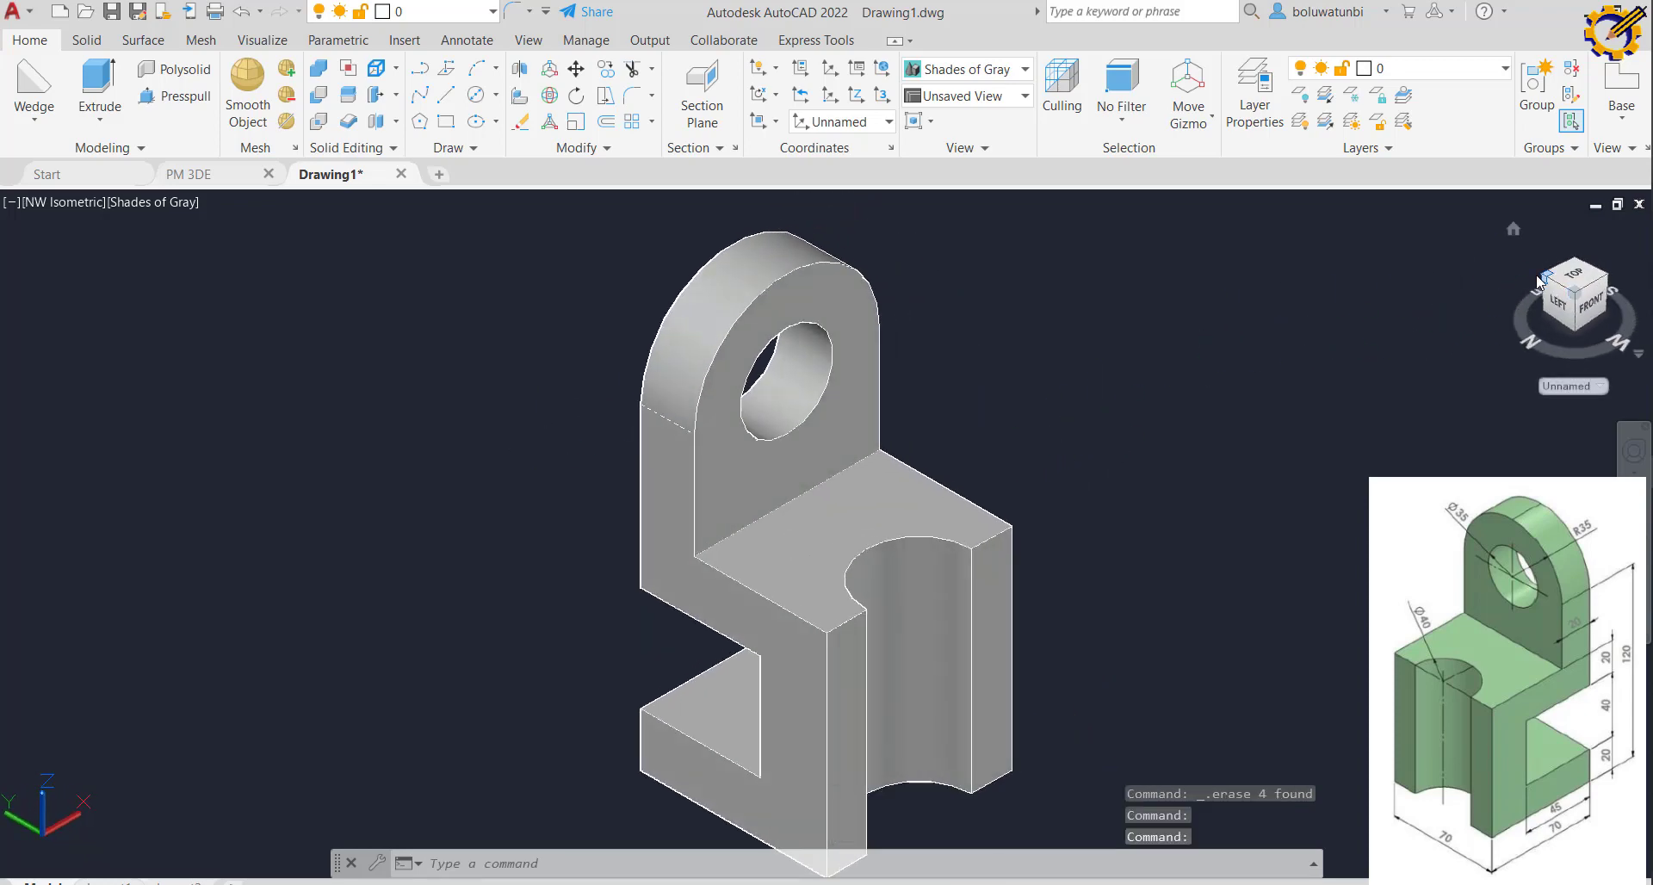
click(1539, 282)
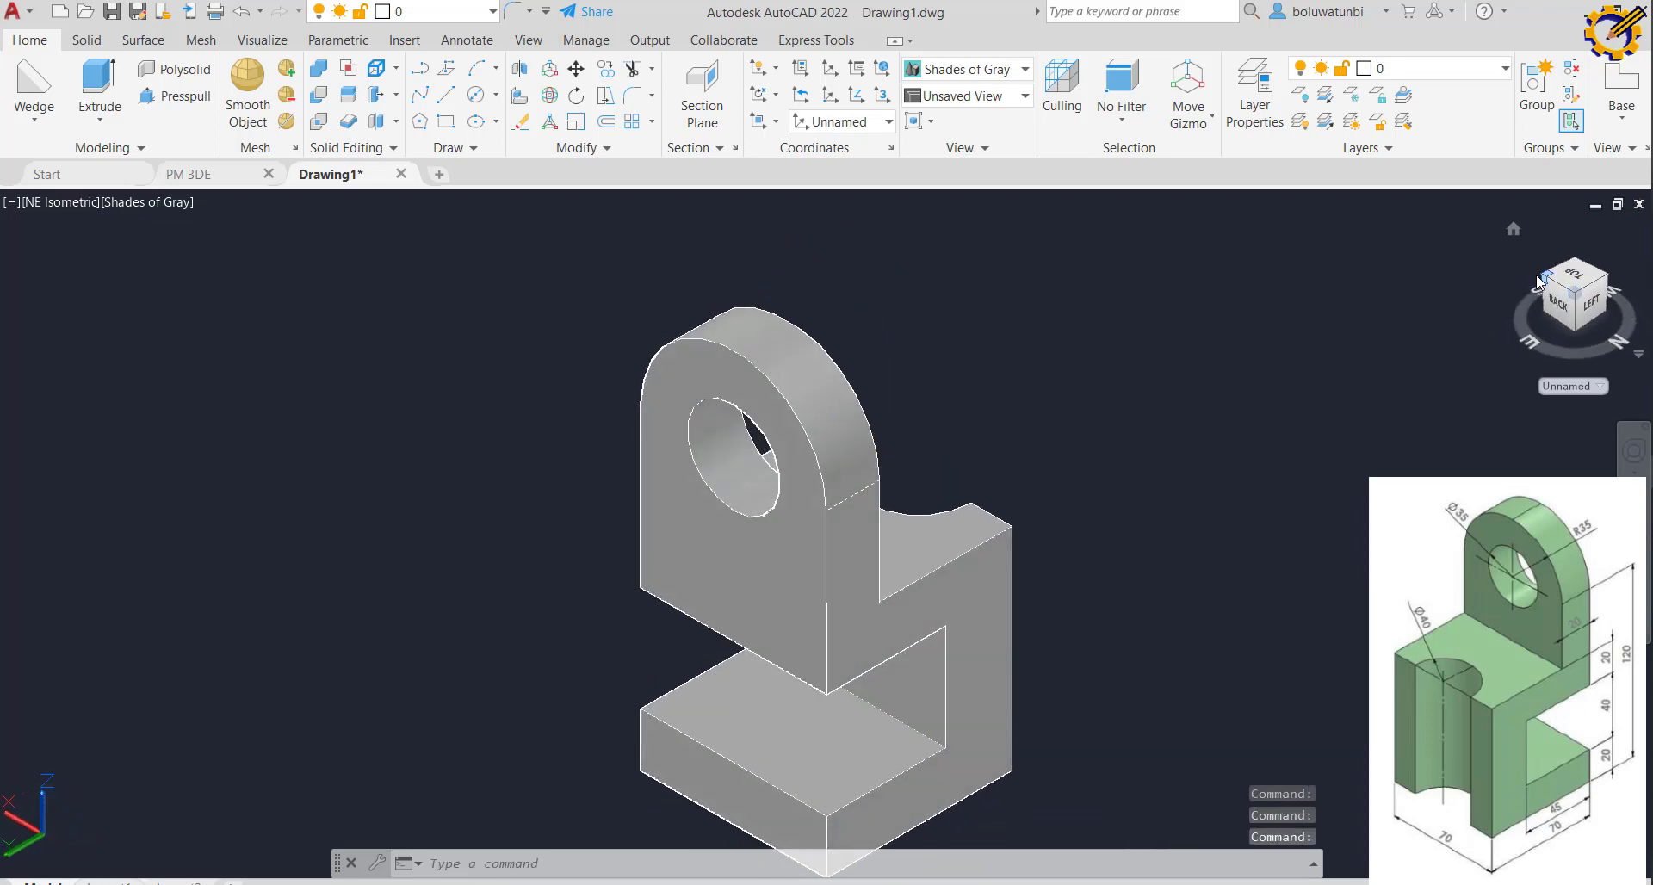
click(1539, 282)
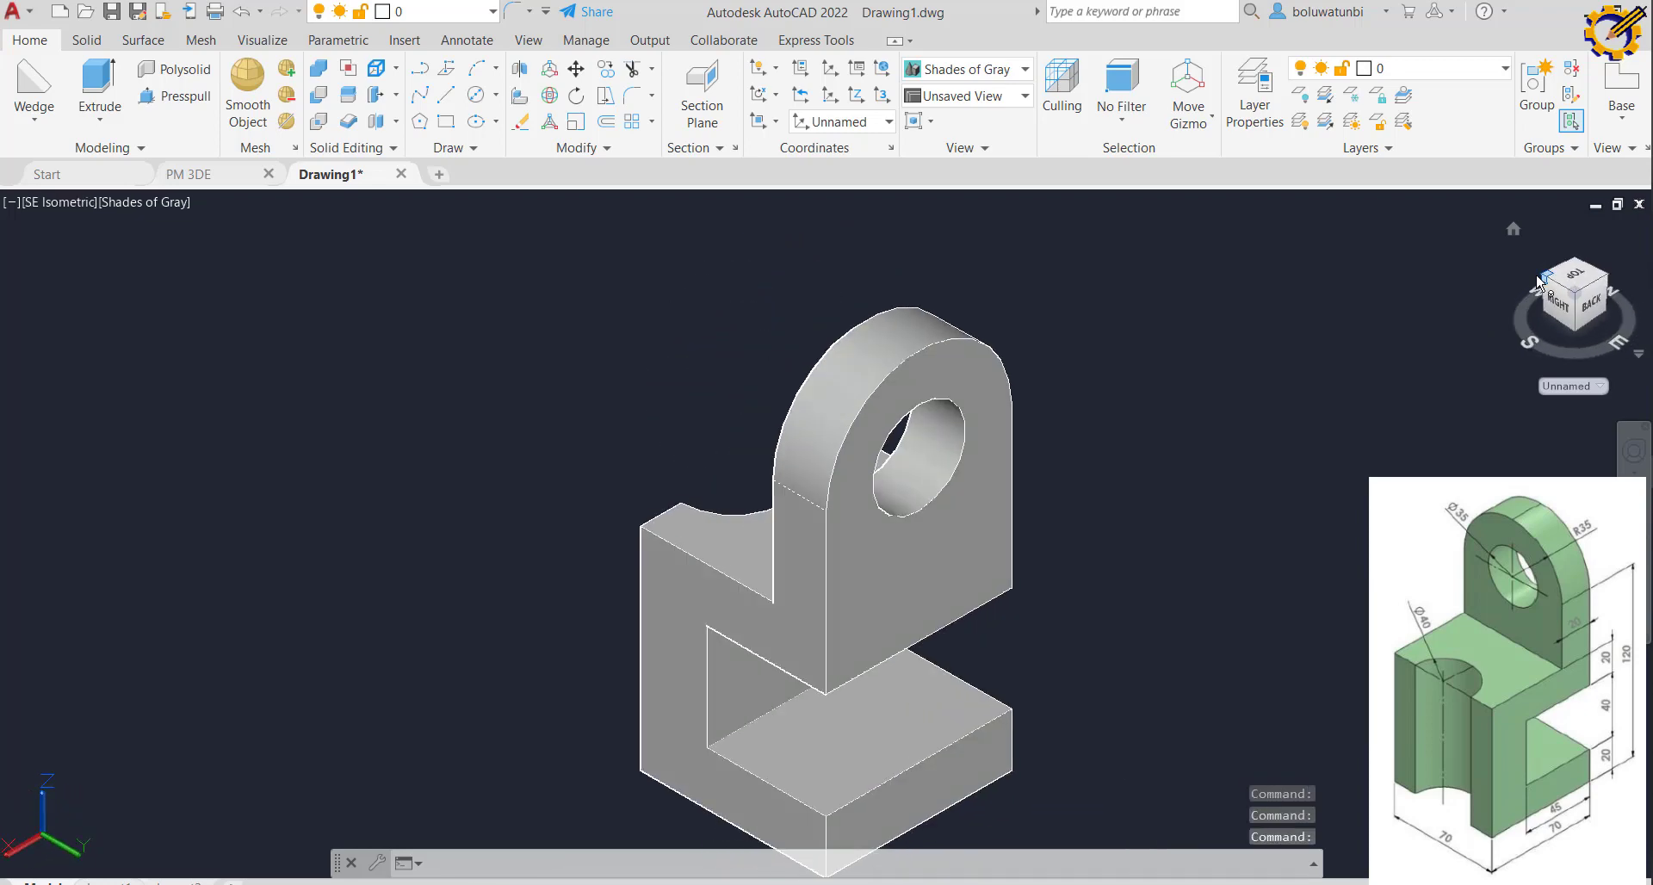
click(1539, 281)
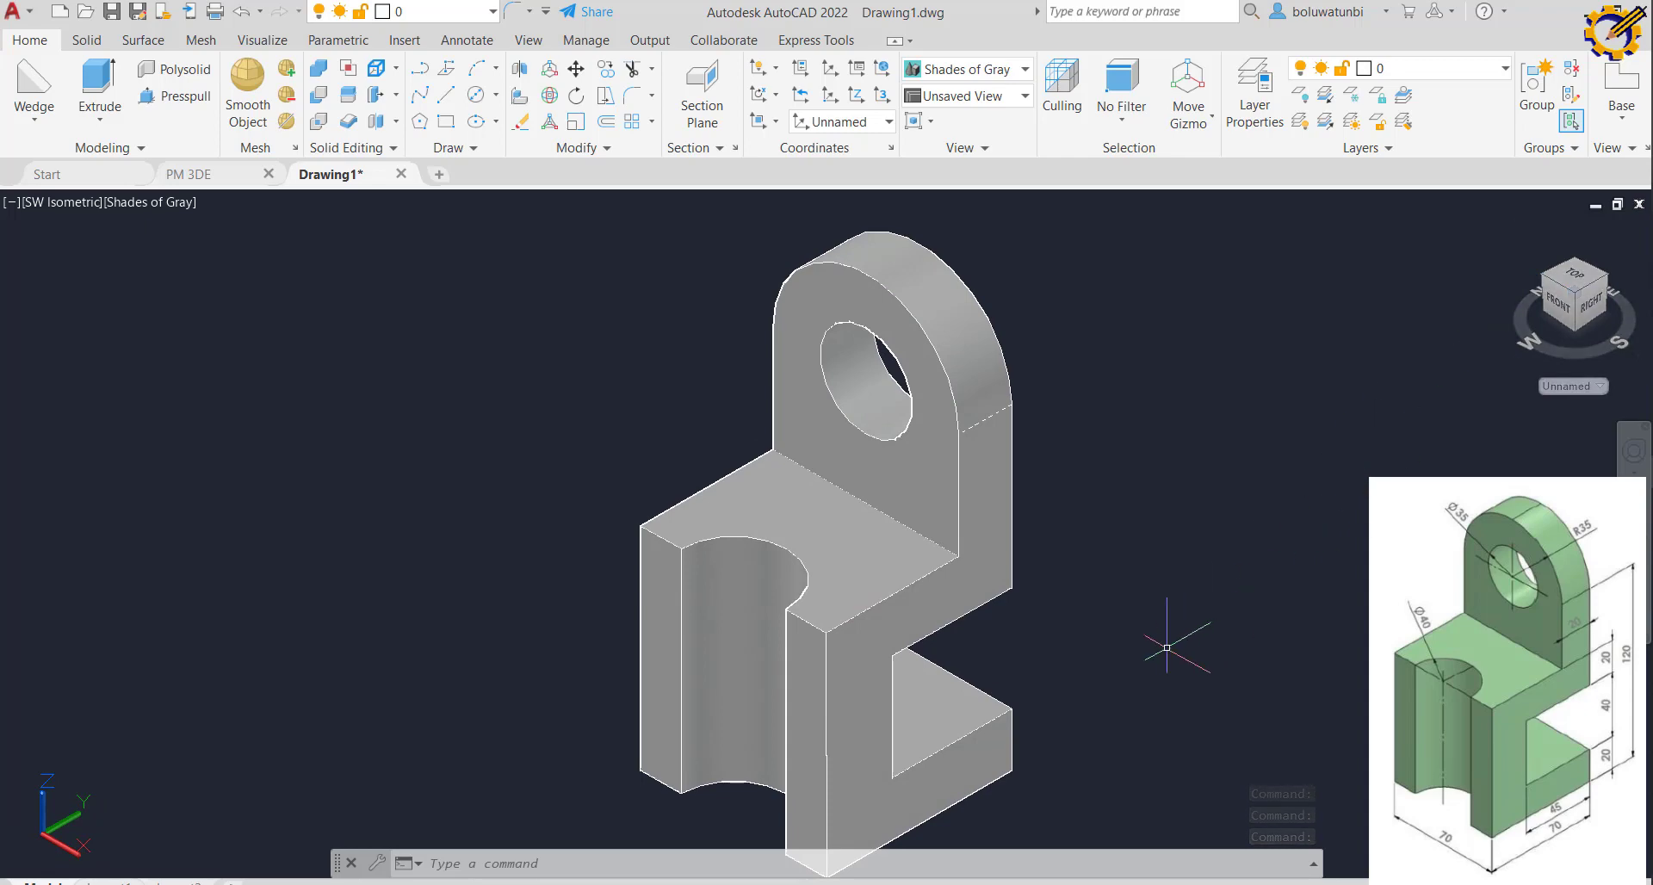
scroll(1166, 647, up, 1)
scroll(1166, 647, down, 3)
middle_drag(1133, 645, 1122, 638)
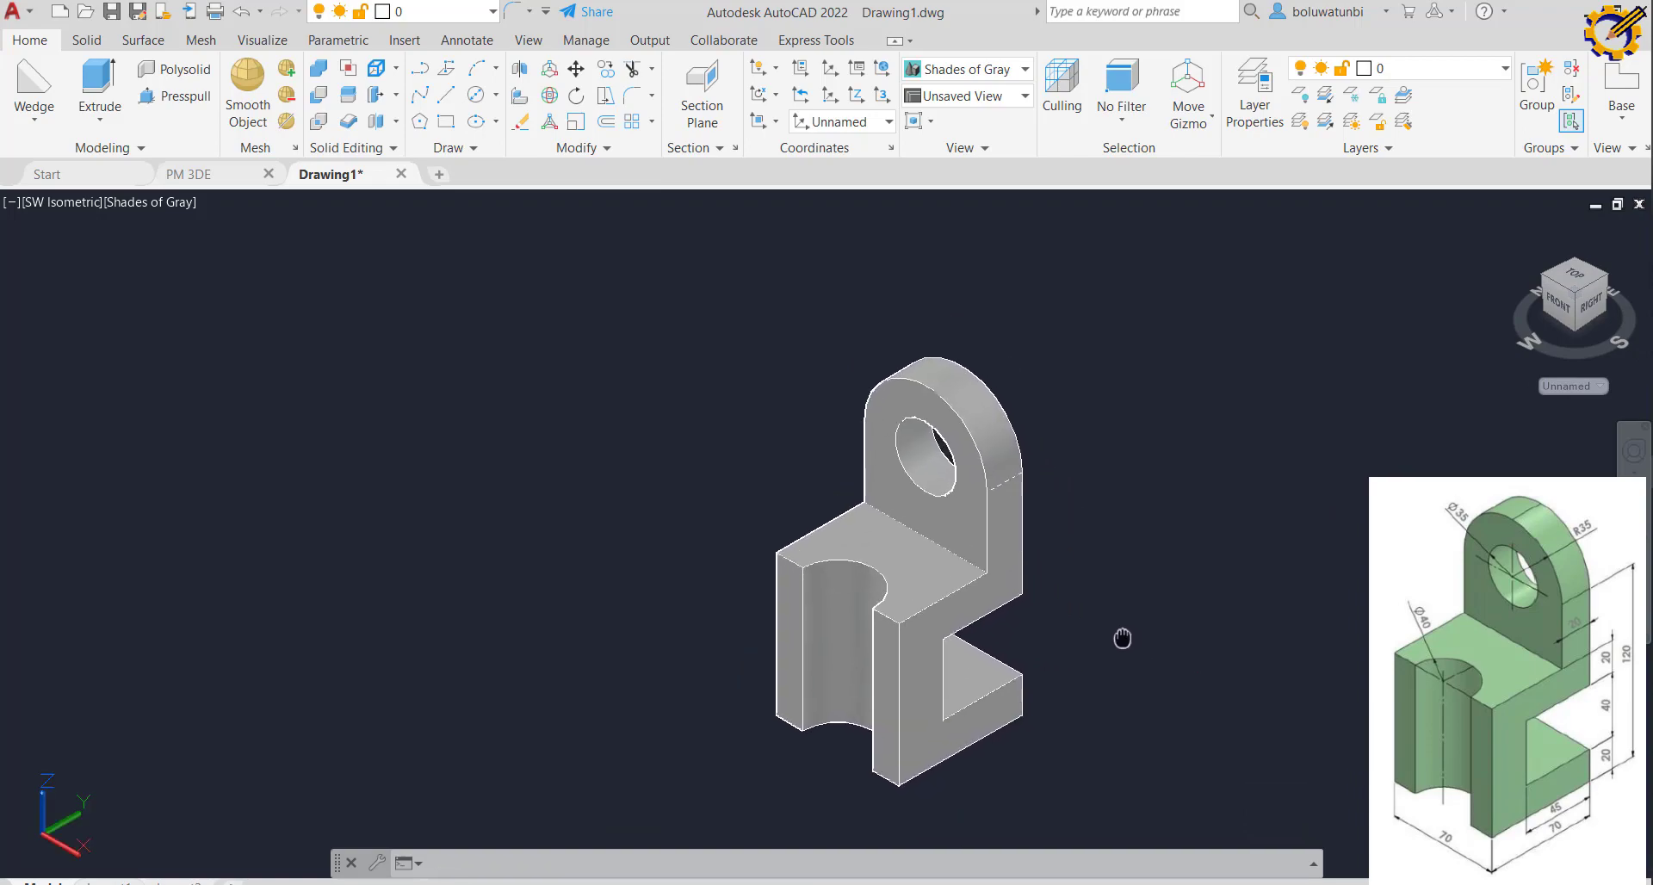
scroll(1122, 634, up, 1)
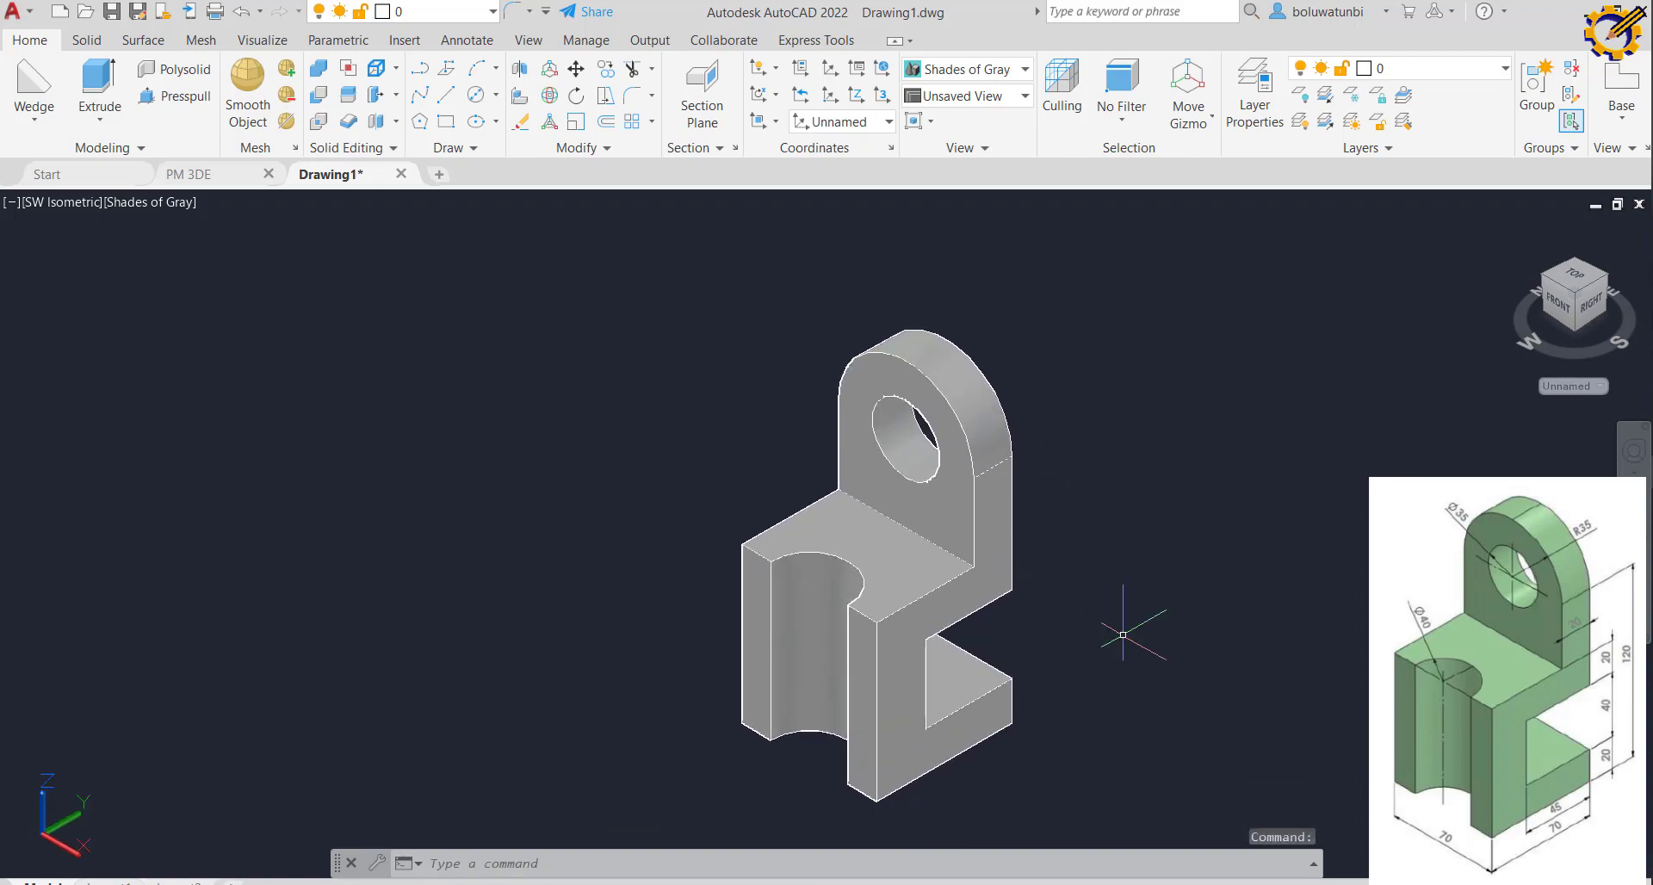